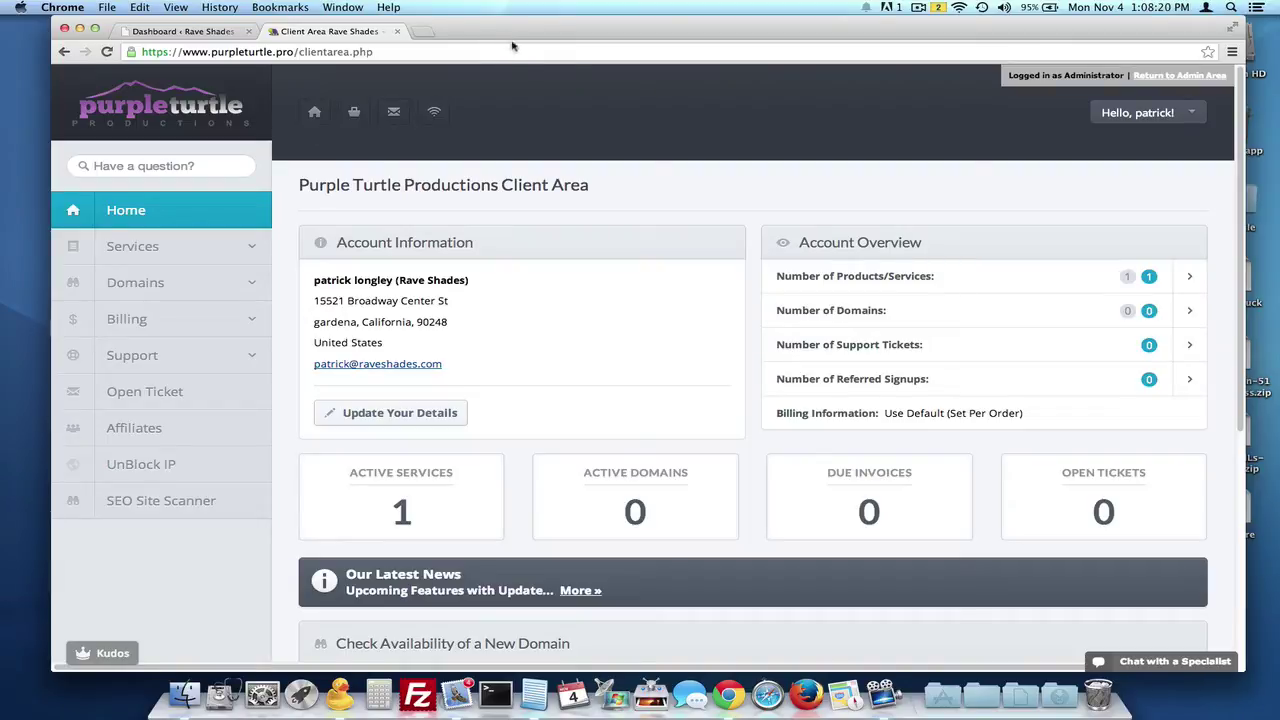
Step: Switch to the Notepad notes and review the PurpleXMLs-V.2.6.0 feature items on XML output, file names, feed administration and automatic updates
{"action": "left_click", "coordinate": [544, 675]}
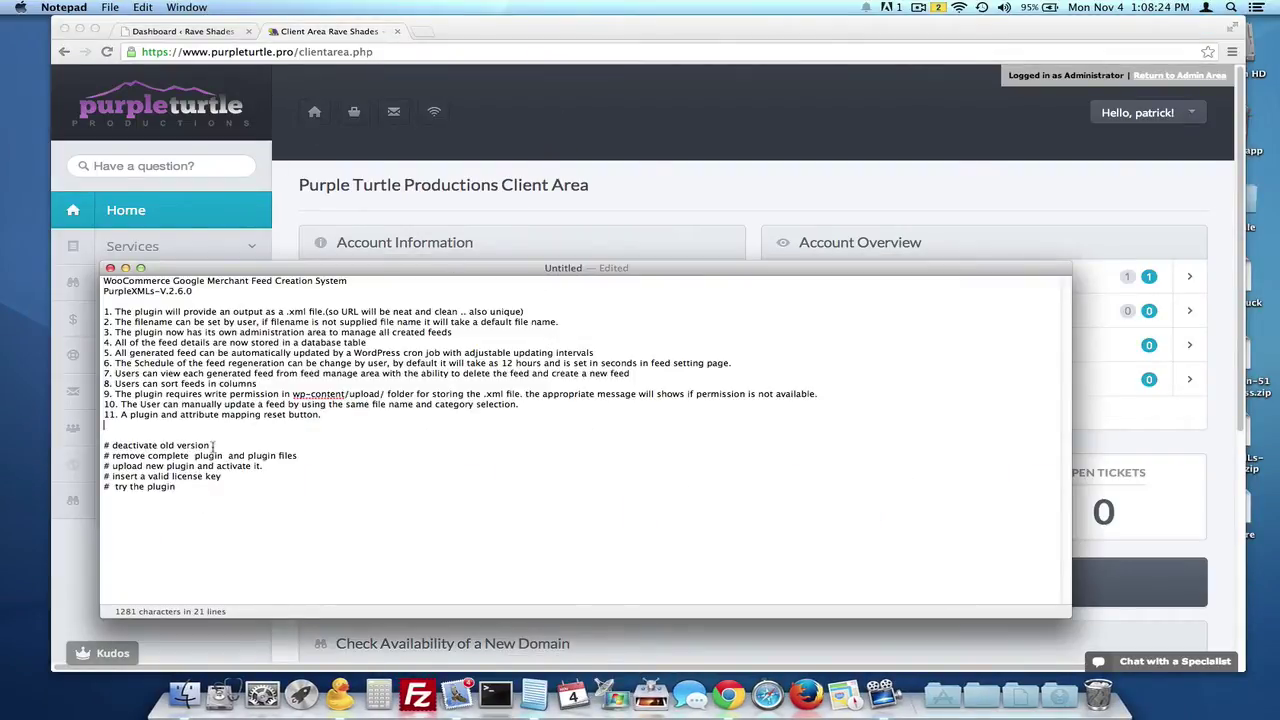
{"action": "left_click_drag", "start_coordinate": [190, 446], "coordinate": [210, 446]}
{"action": "left_click", "coordinate": [272, 390]}
{"action": "left_click_drag", "start_coordinate": [183, 311], "coordinate": [520, 313]}
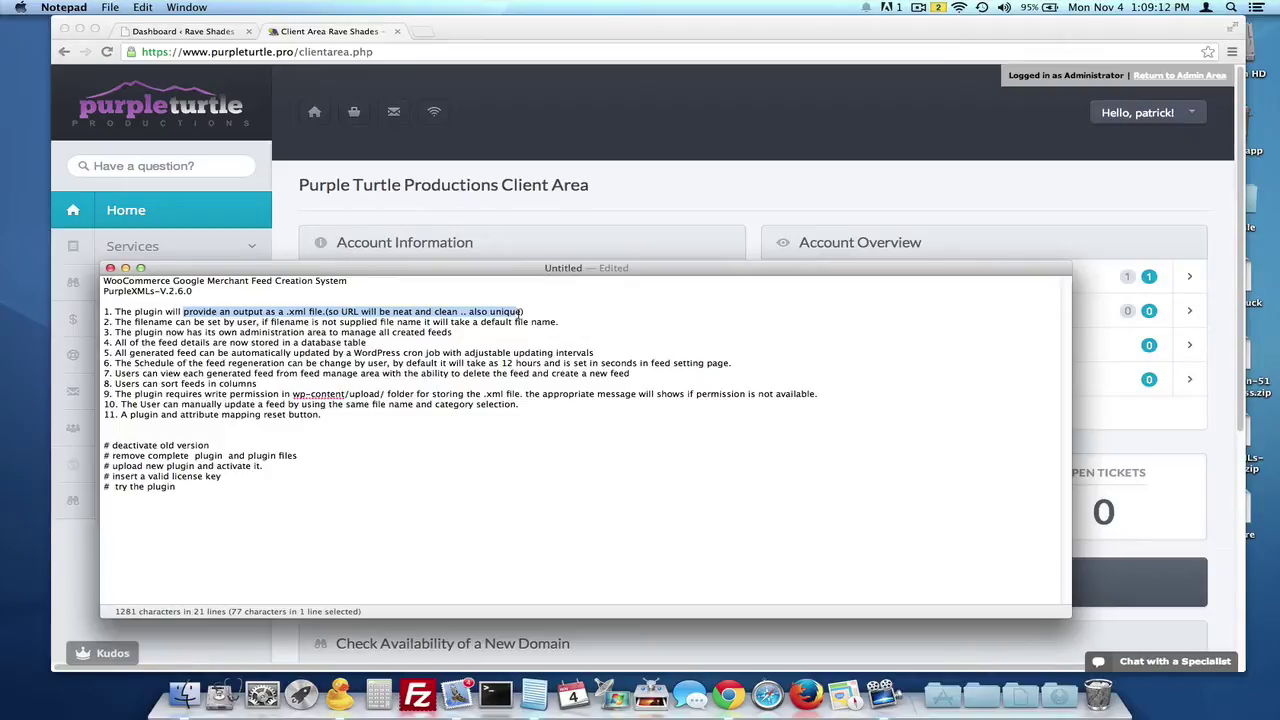
{"action": "mouse_move", "coordinate": [224, 324]}
{"action": "left_mouse_down"}
{"action": "mouse_move", "coordinate": [330, 323]}
{"action": "mouse_move", "coordinate": [226, 324]}
{"action": "left_mouse_up"}
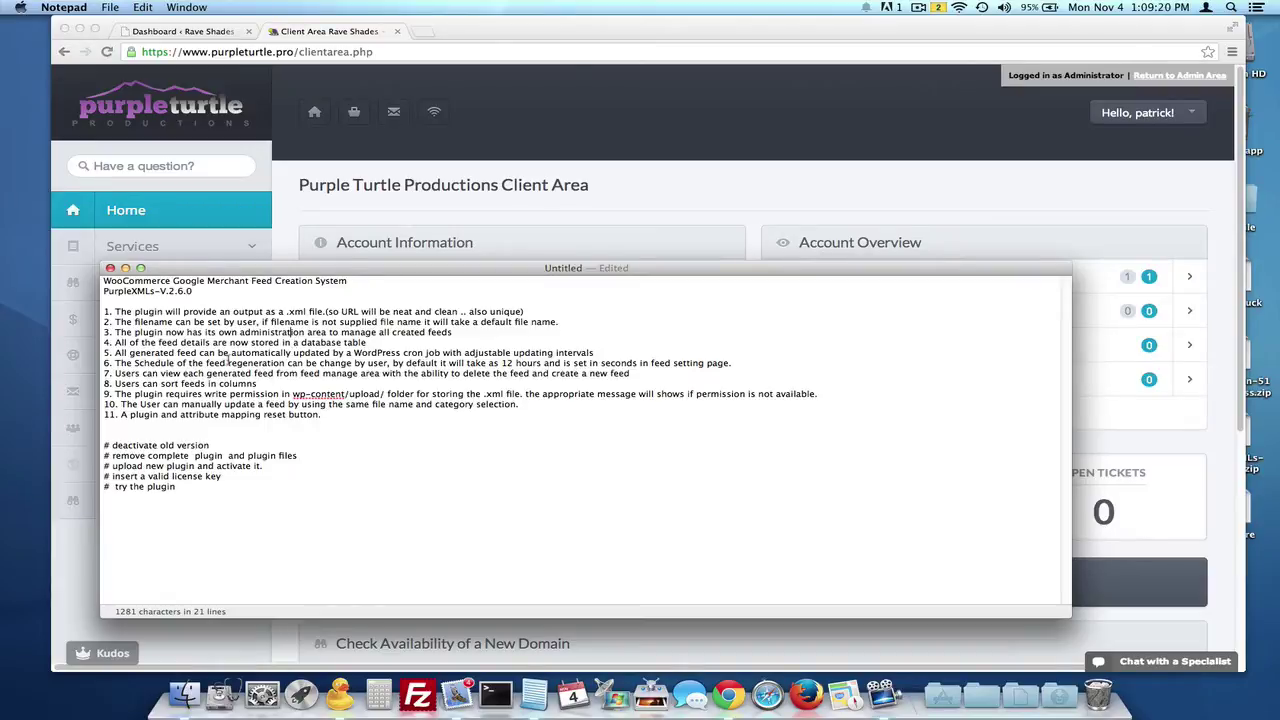
{"action": "left_click_drag", "start_coordinate": [165, 333], "coordinate": [478, 328]}
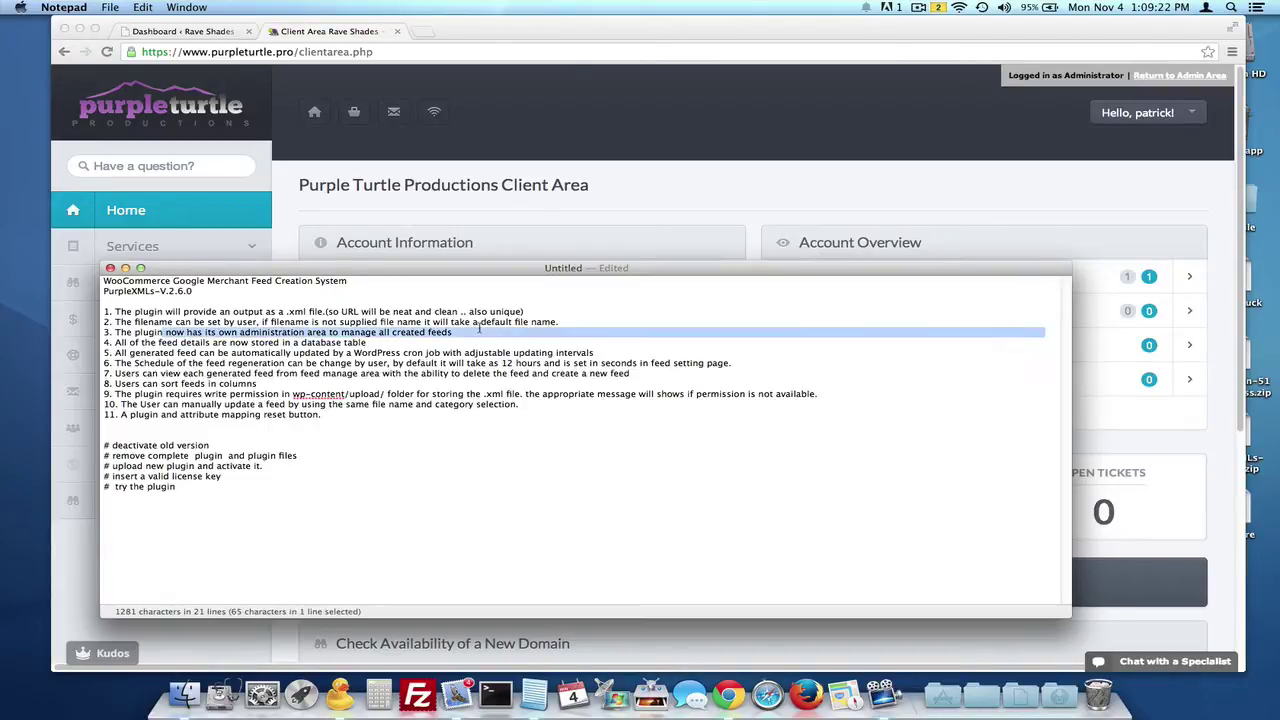
{"action": "left_click", "coordinate": [476, 327]}
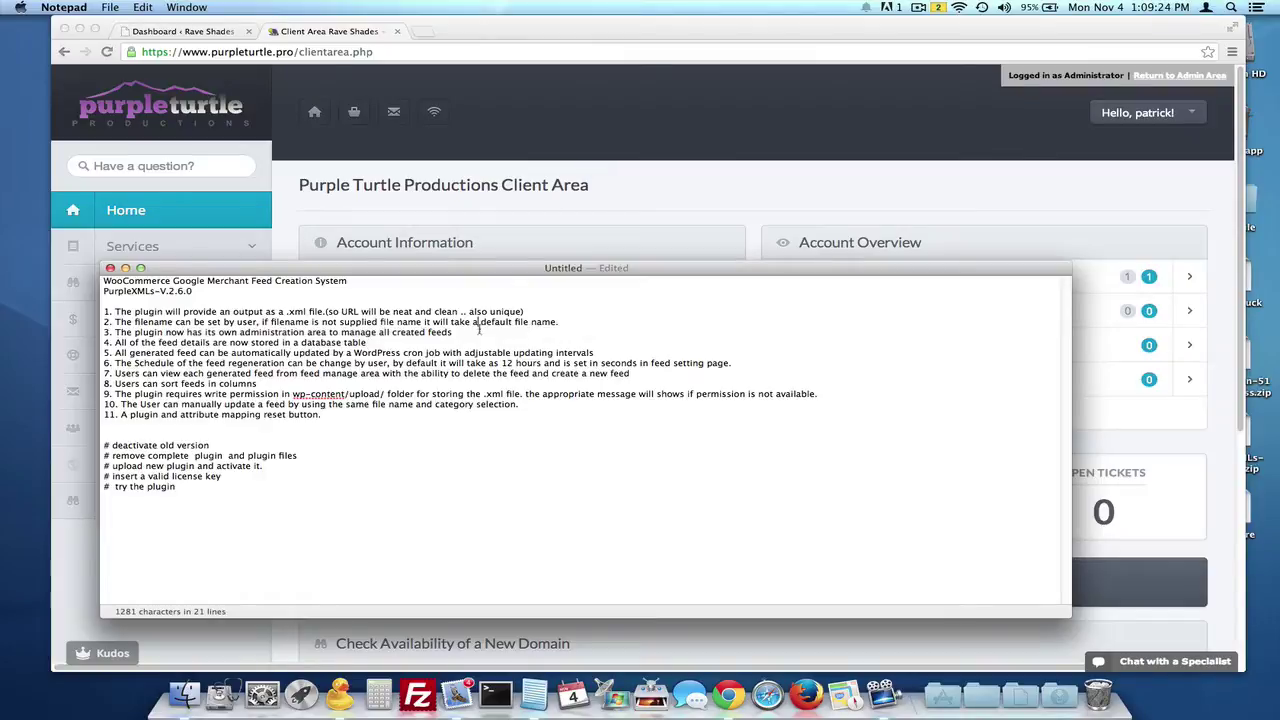
{"action": "left_click", "coordinate": [413, 343]}
{"action": "left_click_drag", "start_coordinate": [172, 353], "coordinate": [494, 353]}
{"action": "left_click", "coordinate": [380, 353]}
{"action": "key", "text": "Up"}
{"action": "key", "text": "Up"}
{"action": "key", "text": "Up"}
{"action": "key", "text": "super+Left"}
{"action": "key", "text": "super+shift+Right"}
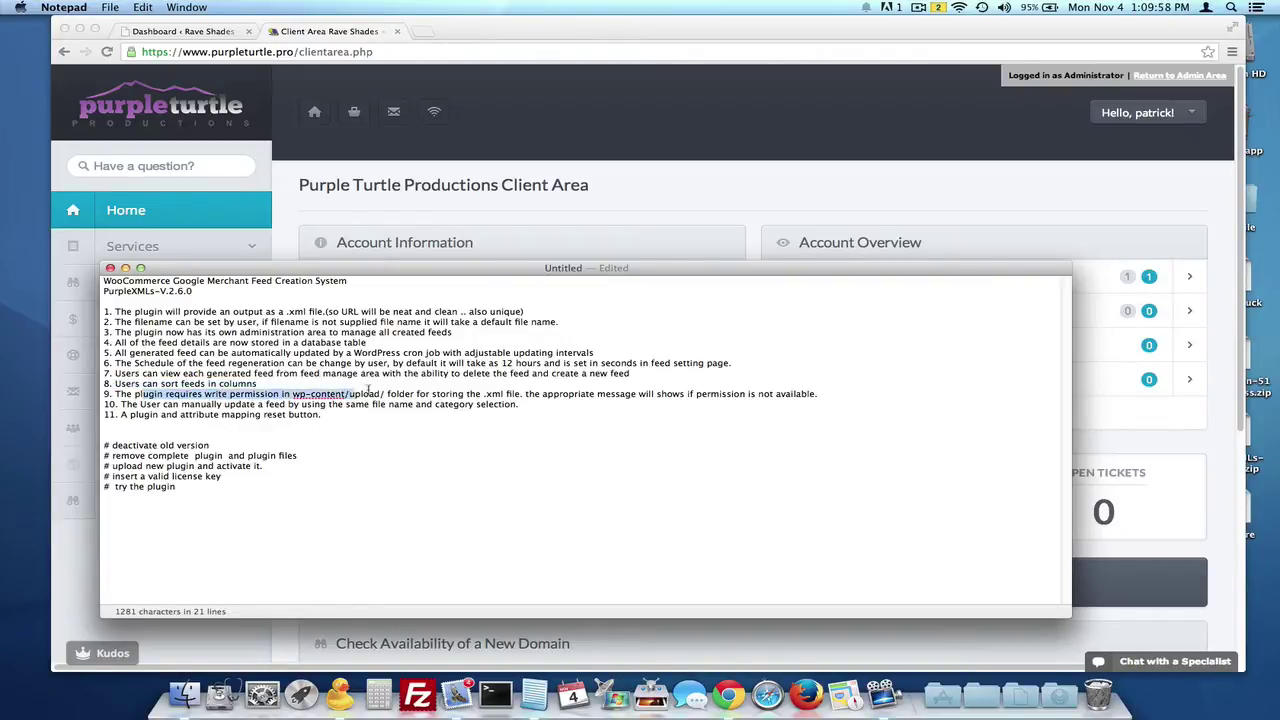
Step: Review the notes on the wp-content/upload/ write permission requirement and on manually updating a feed with the same file name
{"action": "triple_click", "coordinate": [368, 394]}
{"action": "left_click", "coordinate": [288, 395]}
{"action": "left_click_drag", "start_coordinate": [290, 394], "coordinate": [386, 394]}
{"action": "left_click_drag", "start_coordinate": [612, 394], "coordinate": [729, 394]}
{"action": "left_click", "coordinate": [770, 368]}
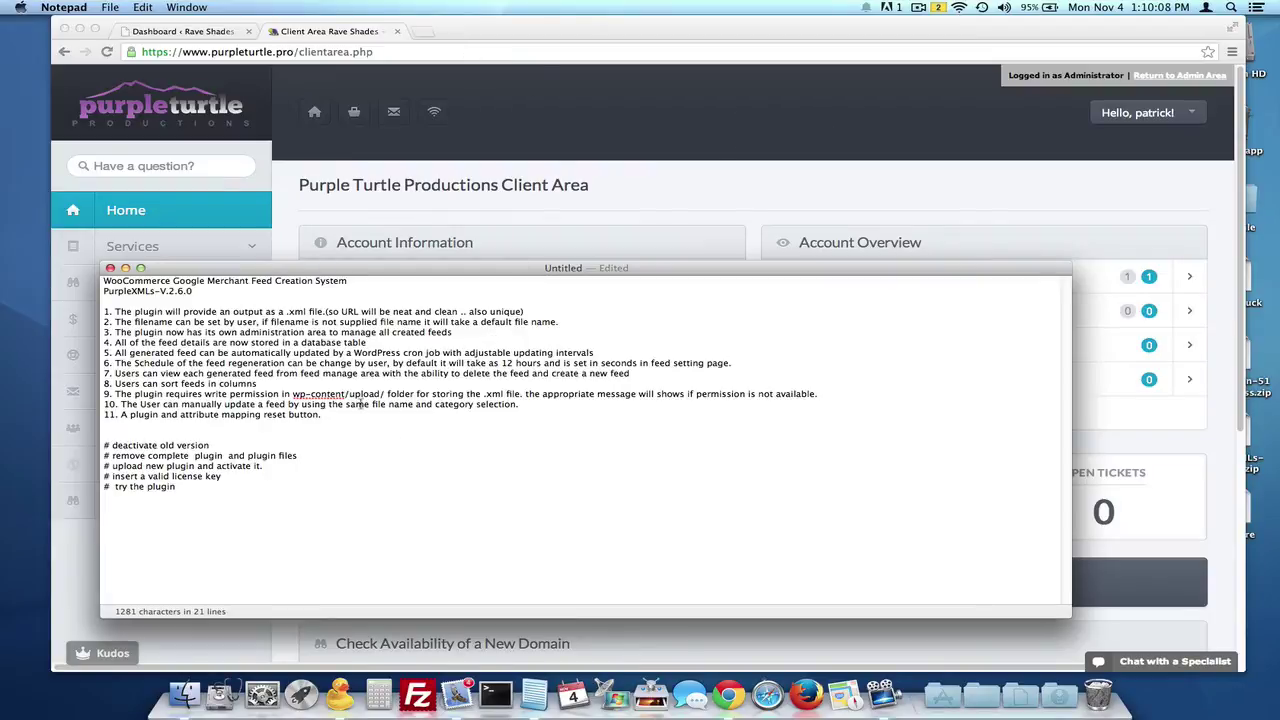
{"action": "left_click_drag", "start_coordinate": [292, 394], "coordinate": [383, 394]}
{"action": "left_click", "coordinate": [492, 352]}
{"action": "left_click_drag", "start_coordinate": [181, 405], "coordinate": [390, 405]}
{"action": "left_click", "coordinate": [380, 420]}
Step: Review the upgrade instructions in the notes, from deactivating the old version to uploading and activating the new plugin
{"action": "left_click_drag", "start_coordinate": [103, 445], "coordinate": [210, 445]}
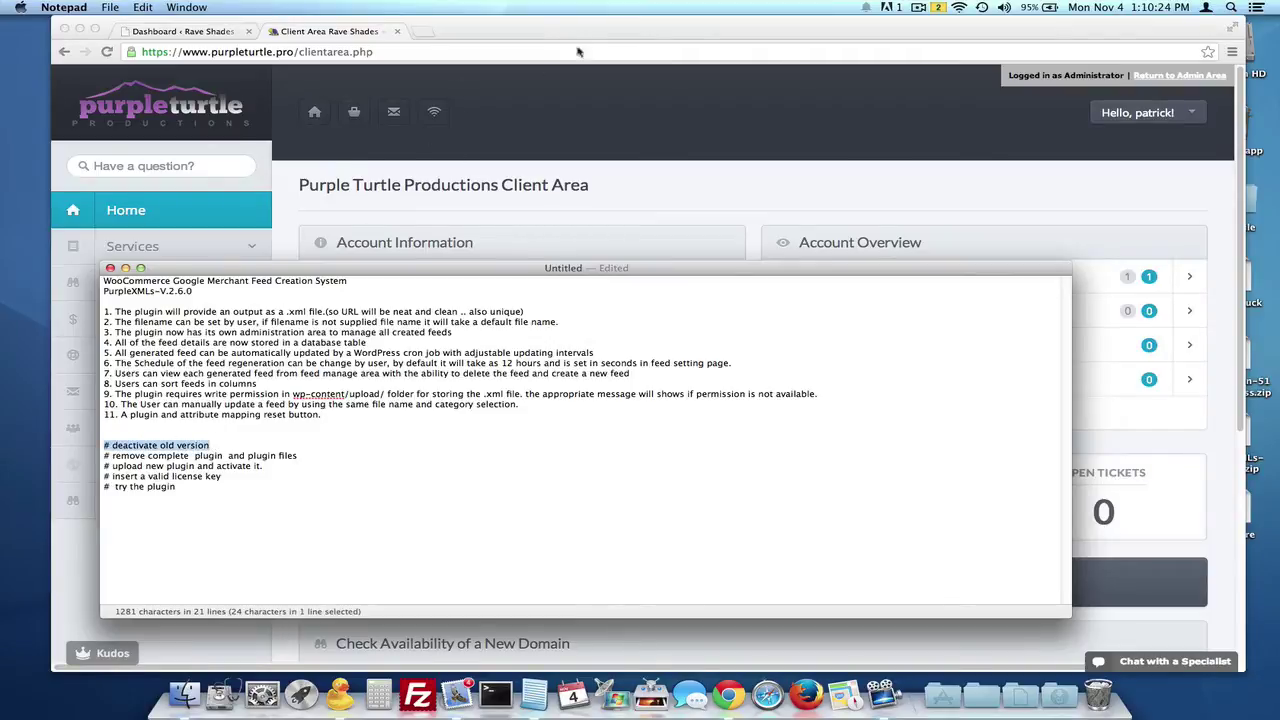
{"action": "left_click", "coordinate": [388, 446]}
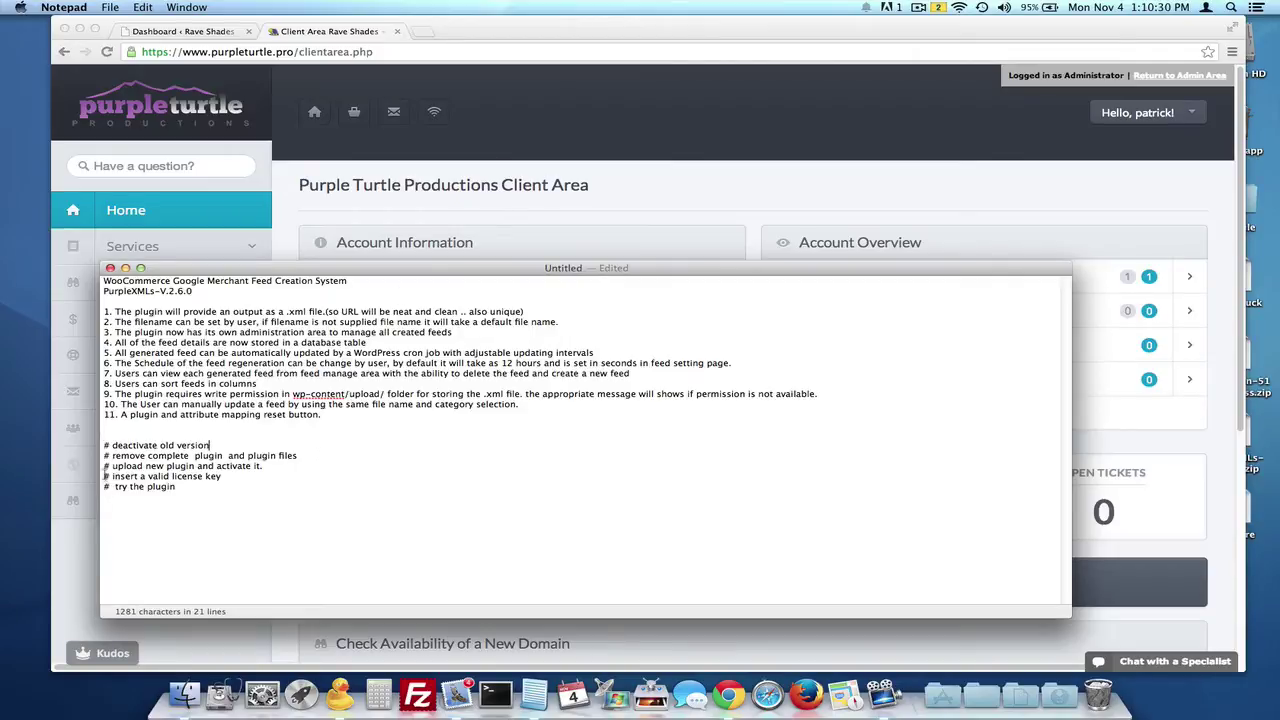
{"action": "left_click_drag", "start_coordinate": [104, 476], "coordinate": [263, 466]}
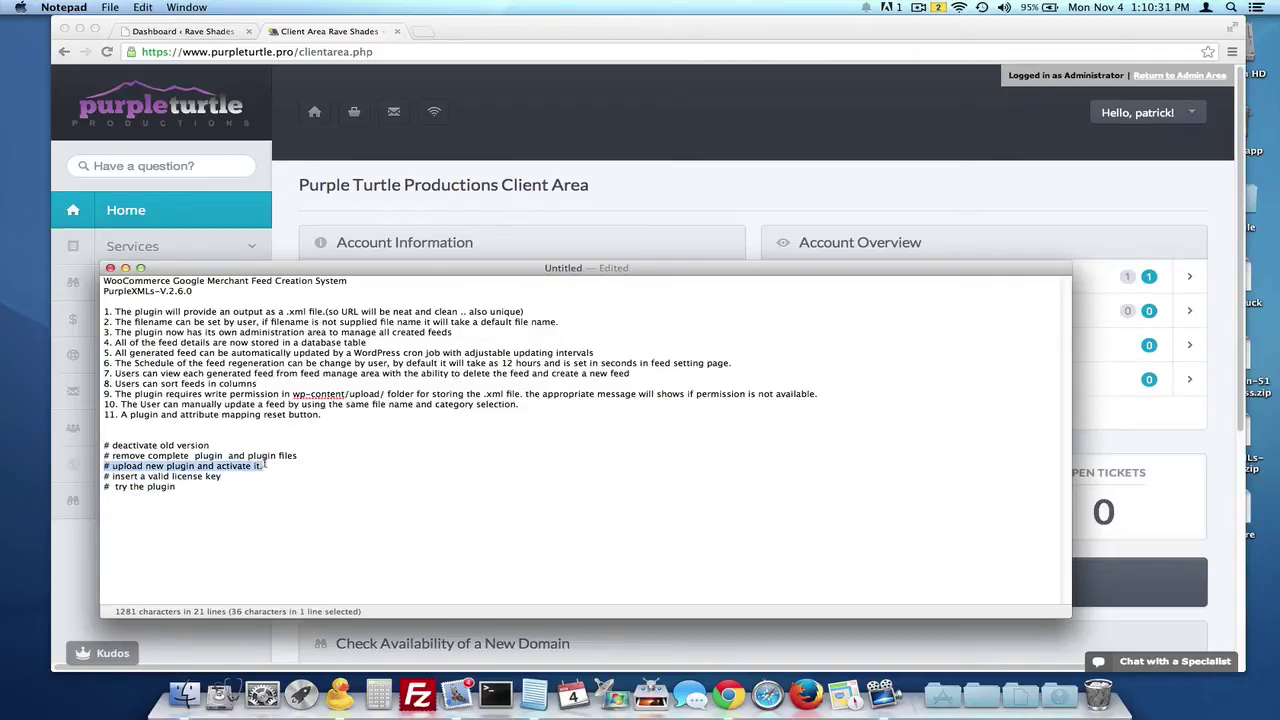
Step: In the Purple Turtle client area in Chrome, open the active Purple XMLs Single Site License service and download PurpleXMLs-V.2.6.0
{"action": "left_click", "coordinate": [717, 113]}
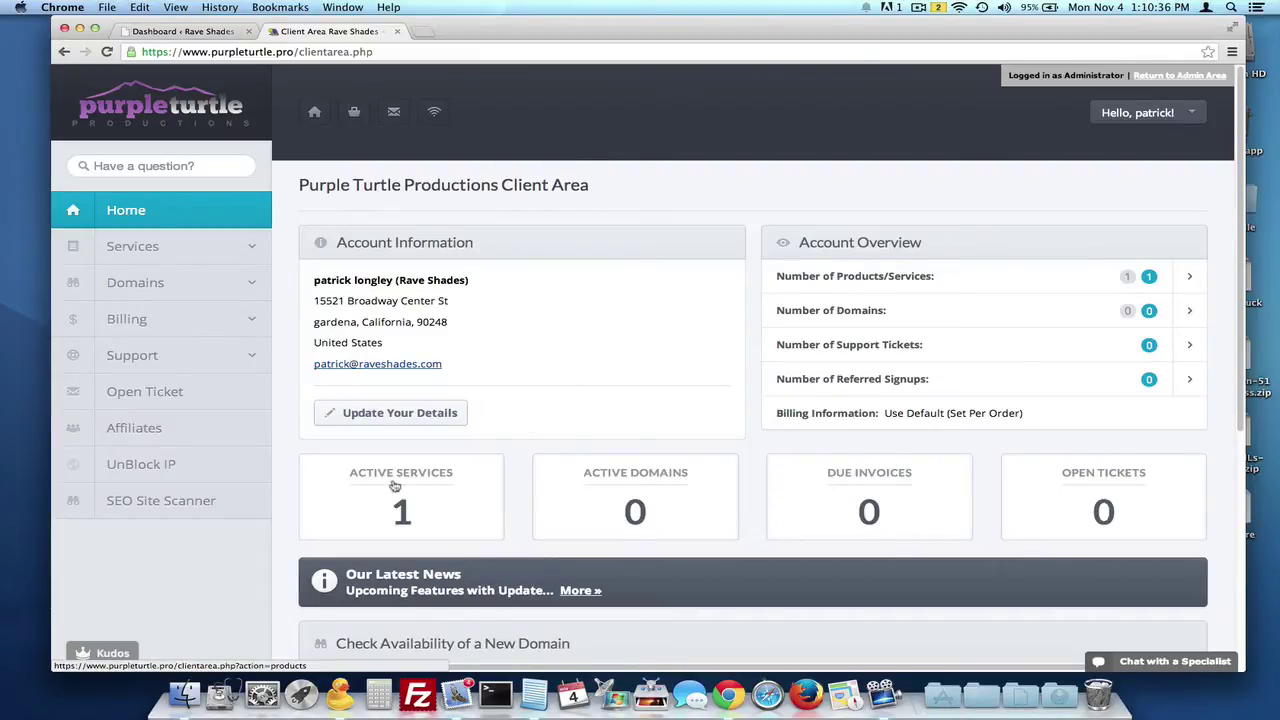
{"action": "left_click", "coordinate": [401, 505]}
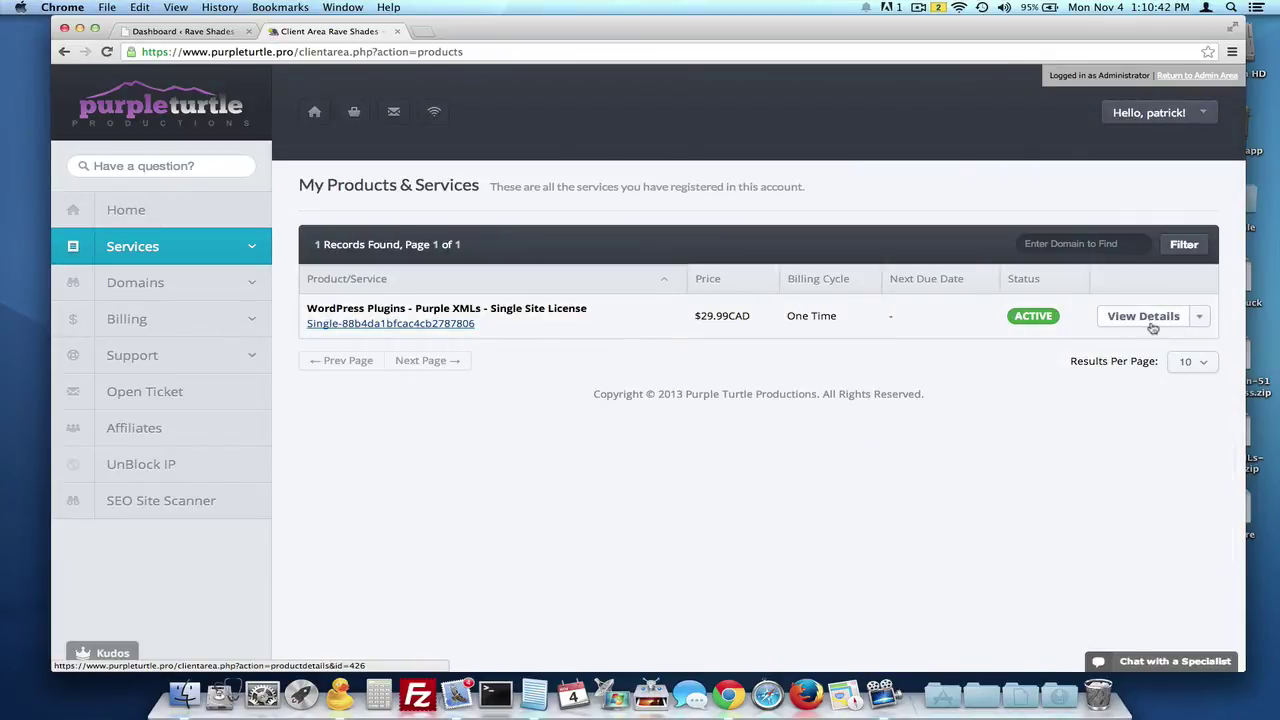
{"action": "left_click", "coordinate": [1150, 326]}
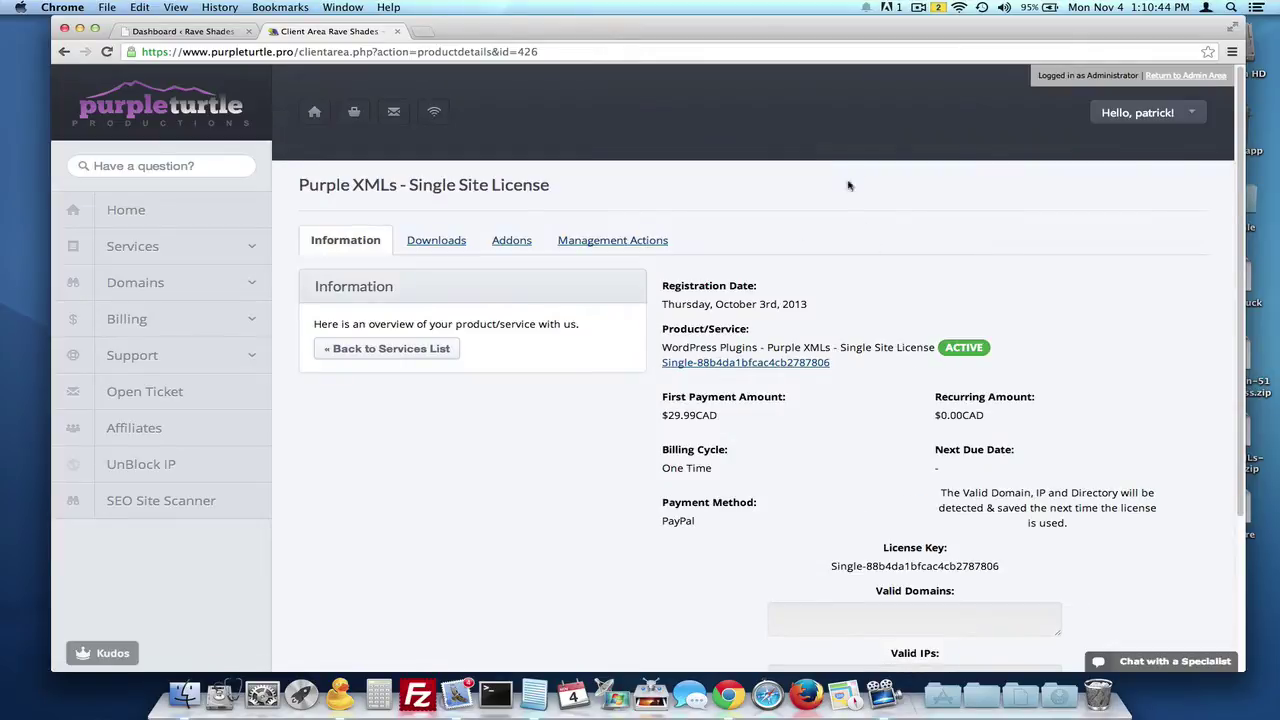
{"action": "left_click", "coordinate": [414, 255]}
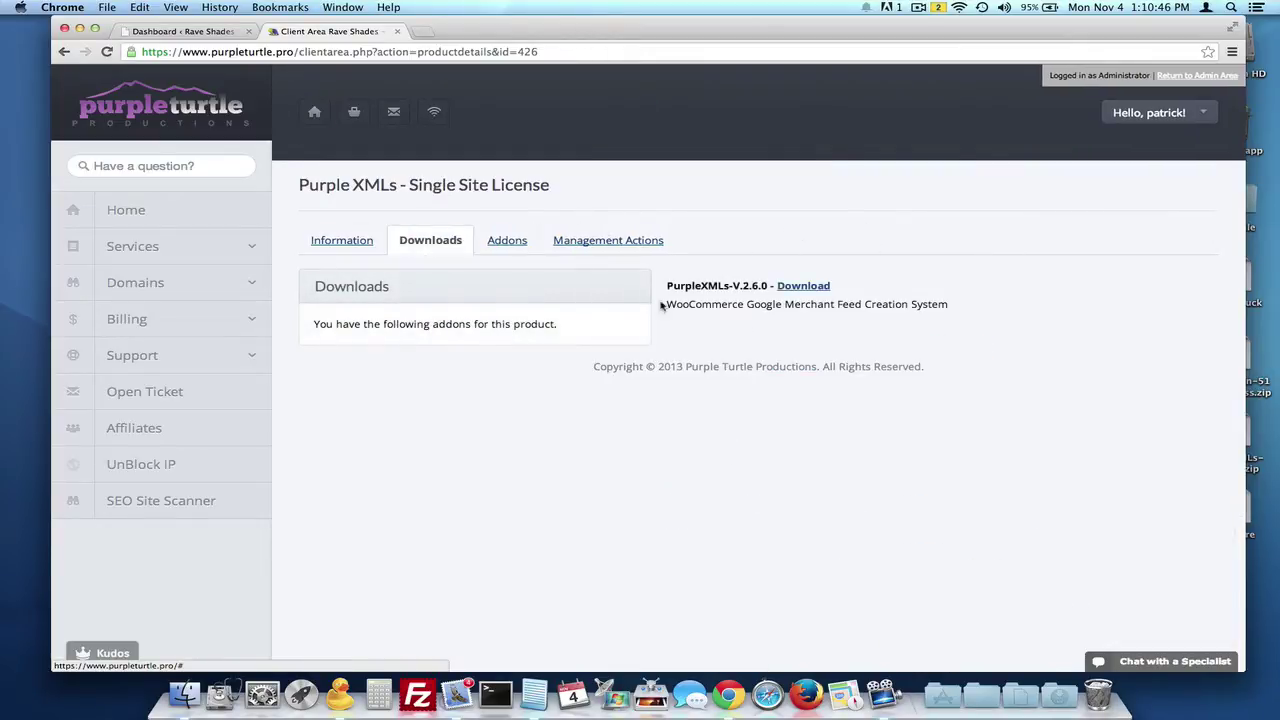
{"action": "left_click", "coordinate": [799, 286]}
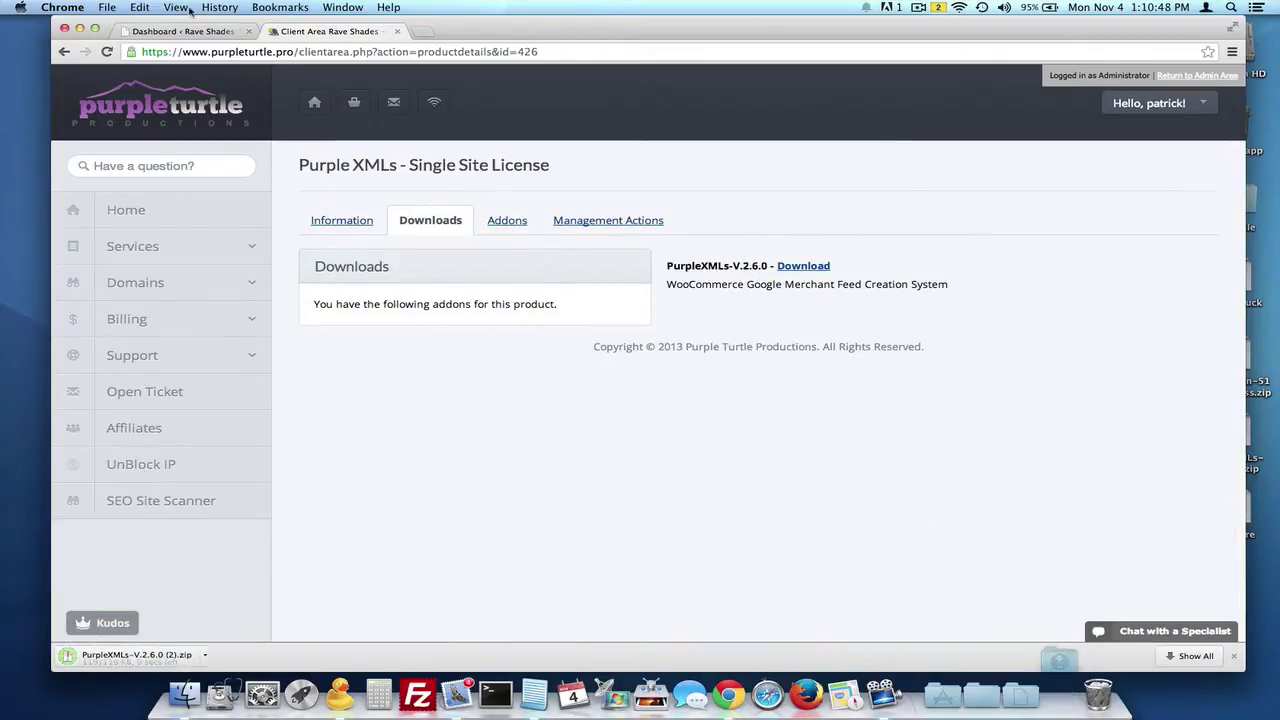
Step: In the Rave Shades WordPress admin, upload PurpleXMLs-V.2.6.0.zip from the Desktop as a new plugin and install it
{"action": "left_click", "coordinate": [180, 31]}
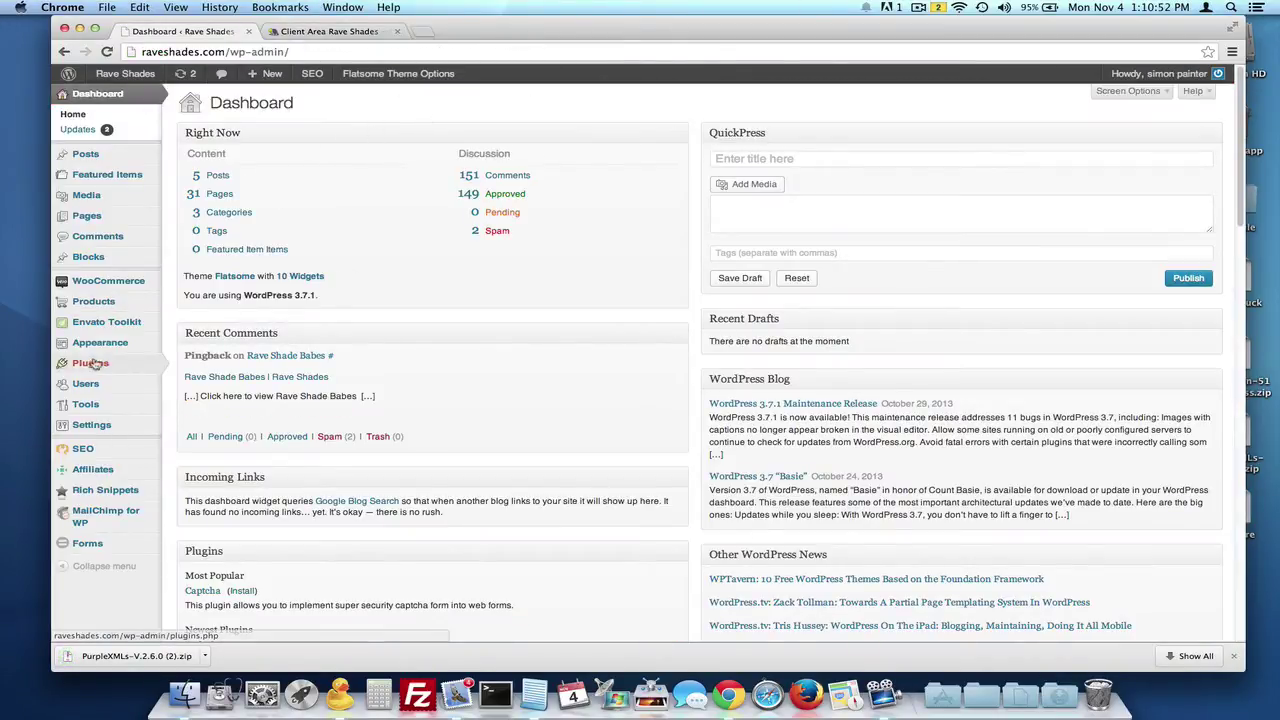
{"action": "mouse_move", "coordinate": [93, 365]}
{"action": "left_click", "coordinate": [190, 380]}
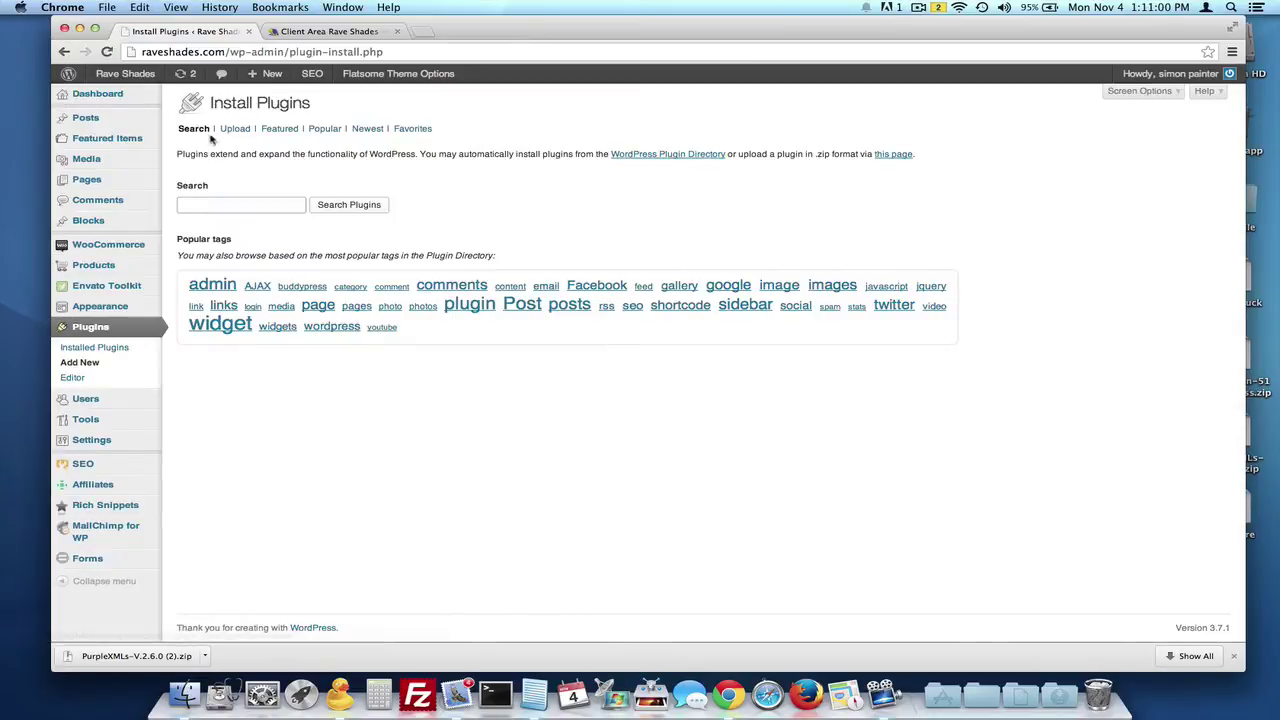
{"action": "left_click", "coordinate": [233, 131]}
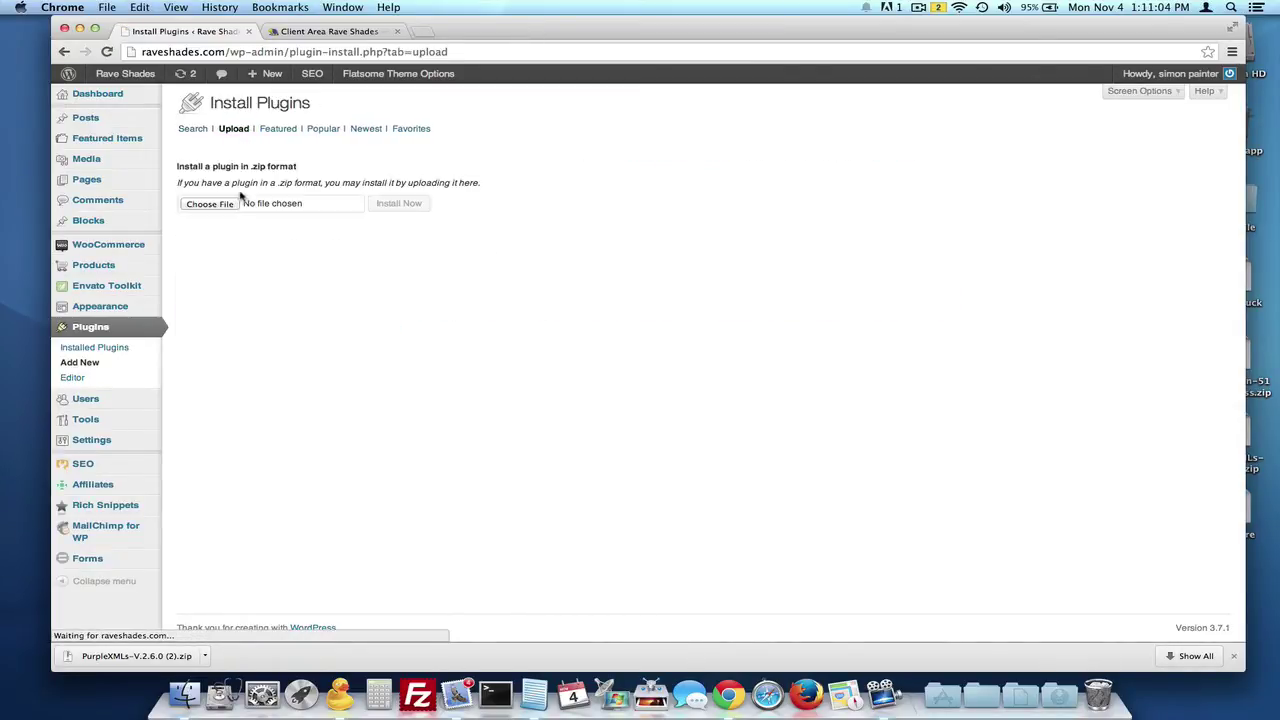
{"action": "left_click", "coordinate": [209, 204]}
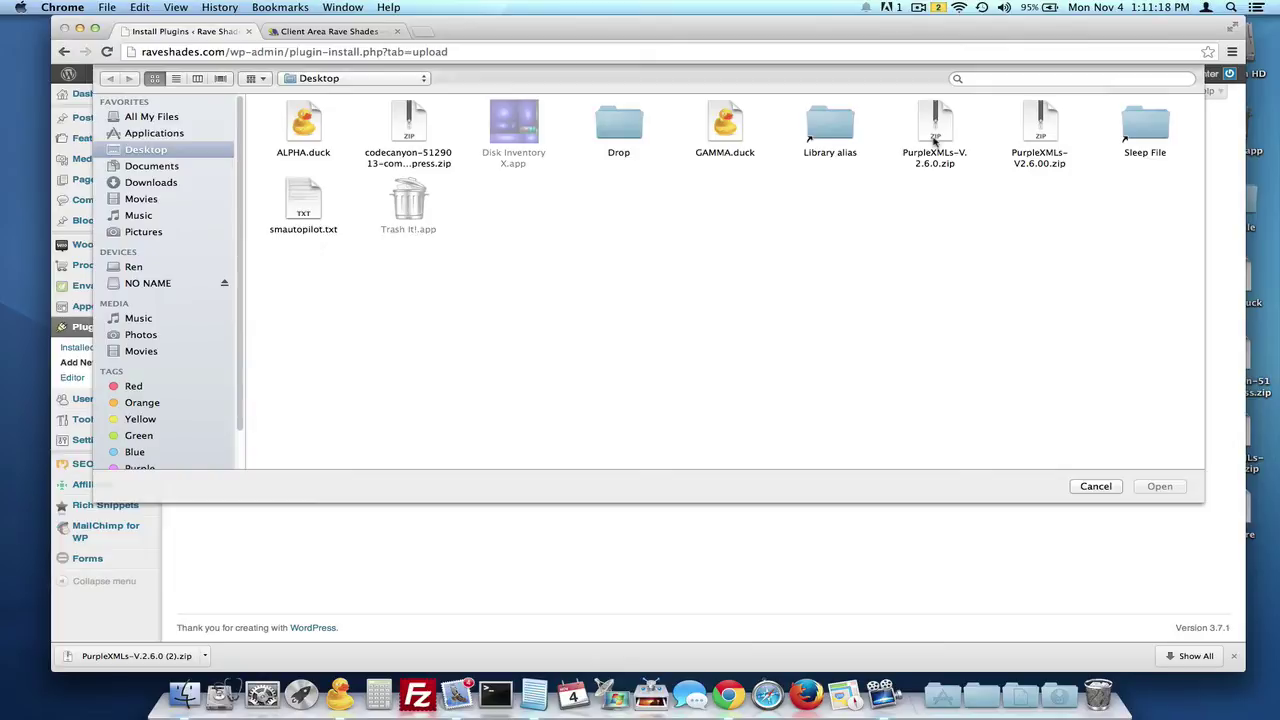
{"action": "left_click", "coordinate": [938, 124]}
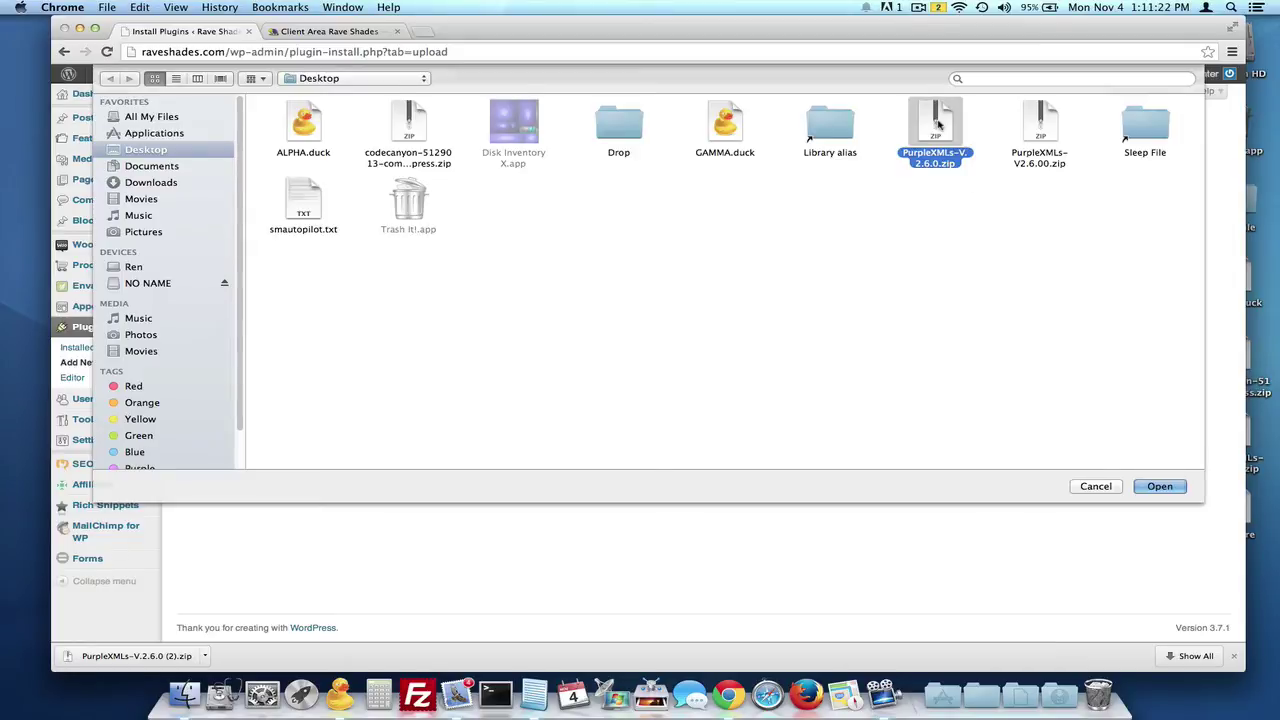
{"action": "double_click", "coordinate": [938, 124]}
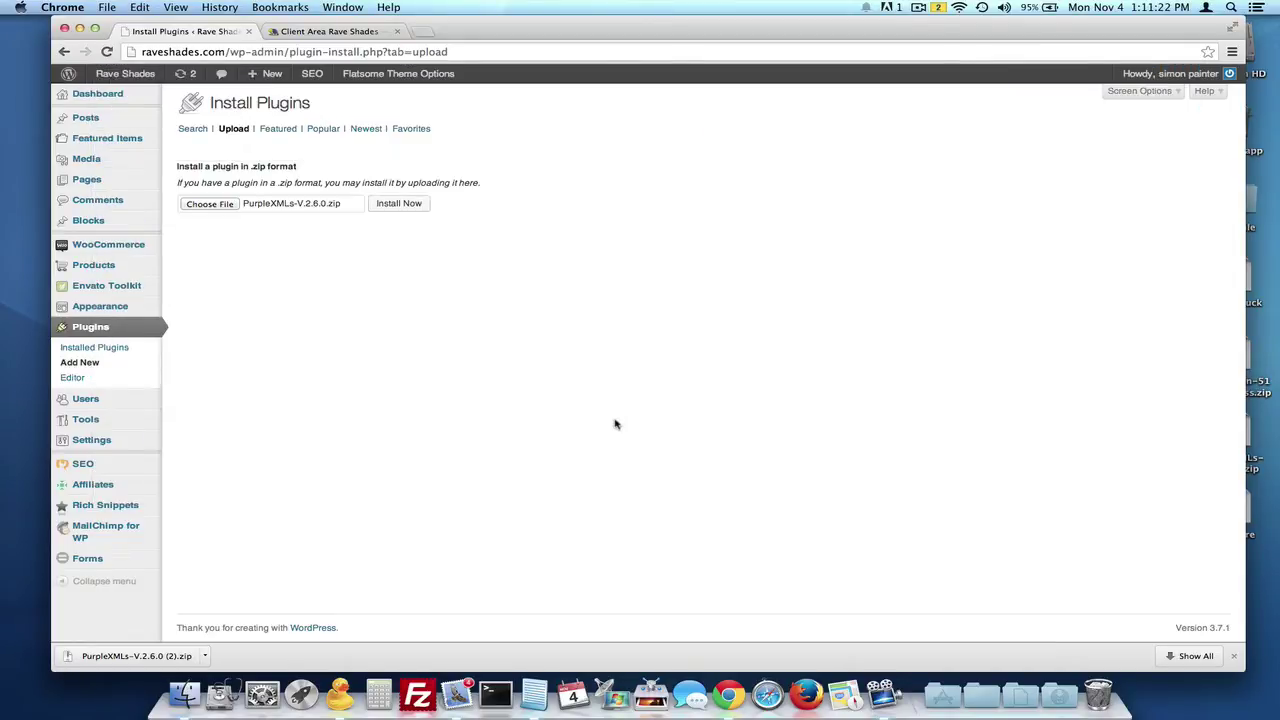
{"action": "left_click", "coordinate": [401, 205]}
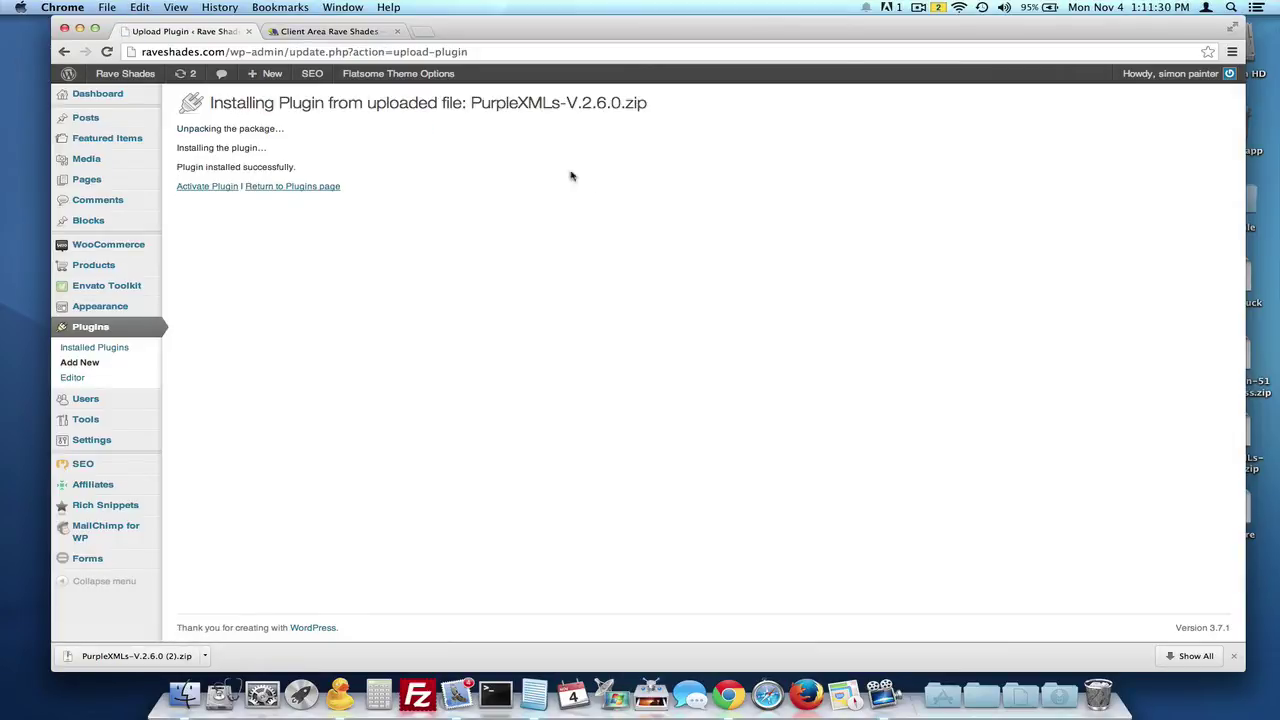
Step: Activate the newly installed plugin and open its PurpleXmls Feeds page
{"action": "left_click", "coordinate": [207, 186]}
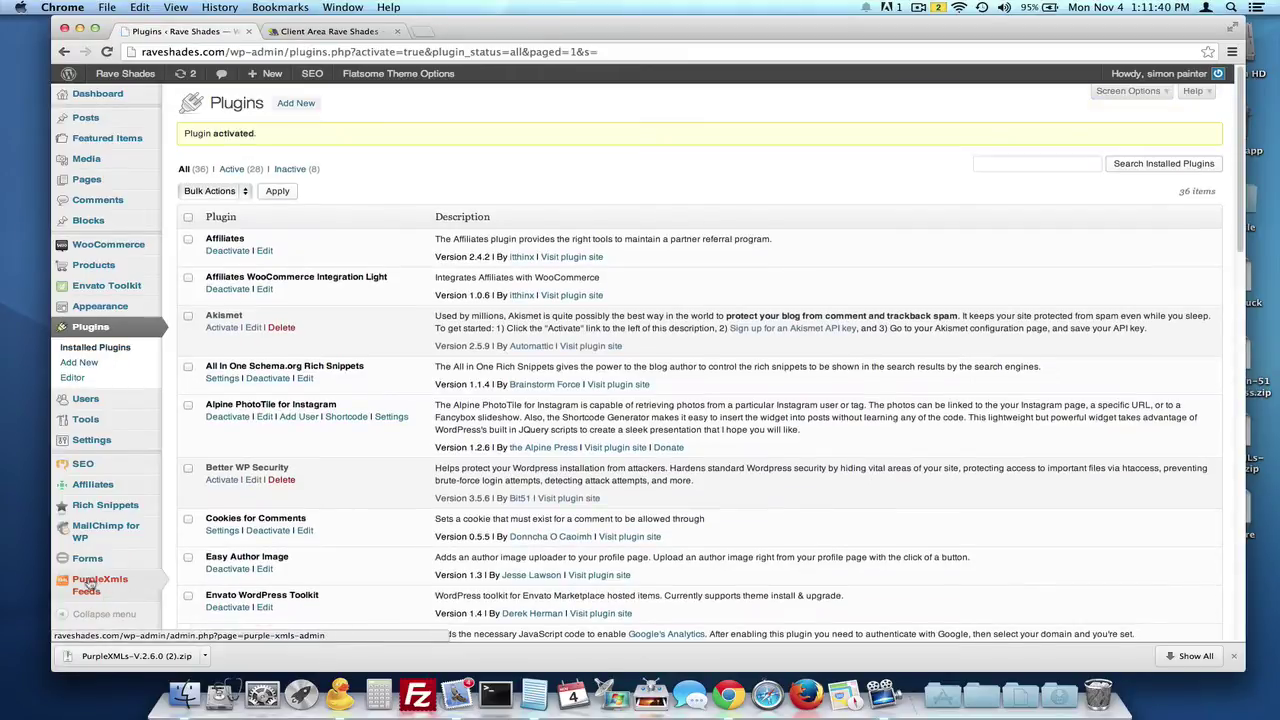
{"action": "left_click", "coordinate": [84, 586]}
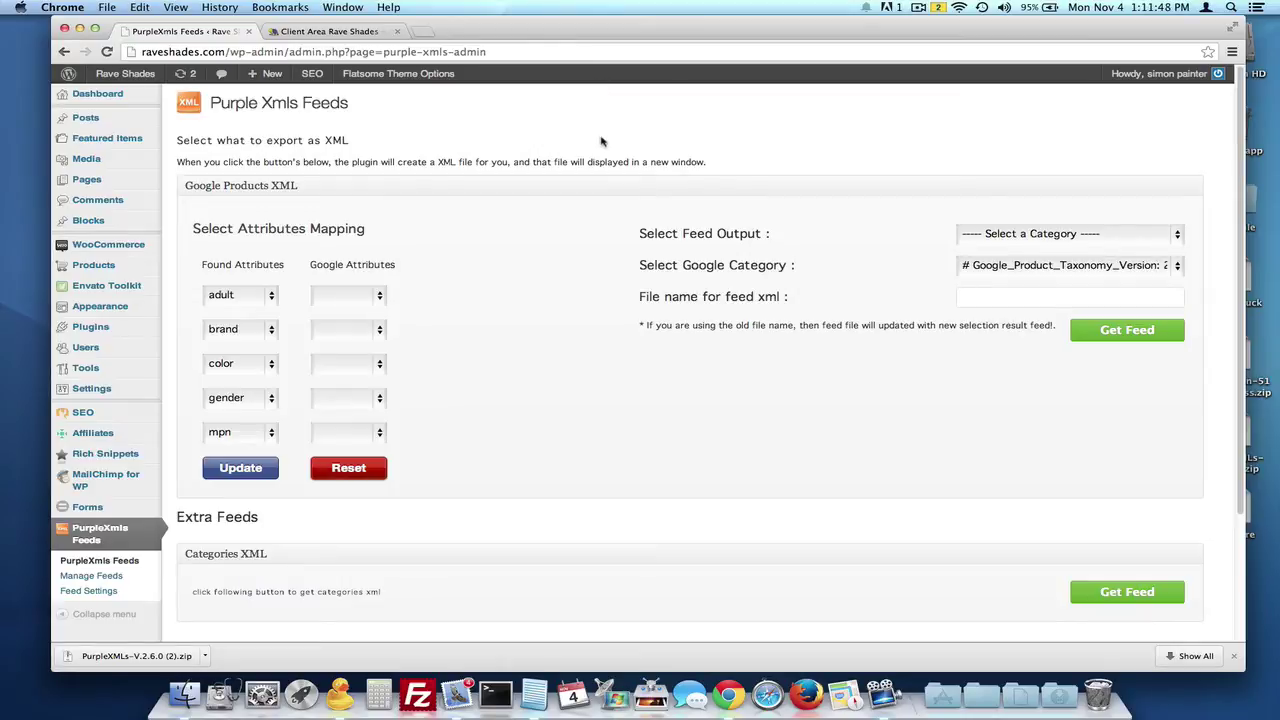
Step: Copy the license key from the Purple XMLs service information in the client area and return to the PurpleXmls Feeds page
{"action": "left_click", "coordinate": [345, 31]}
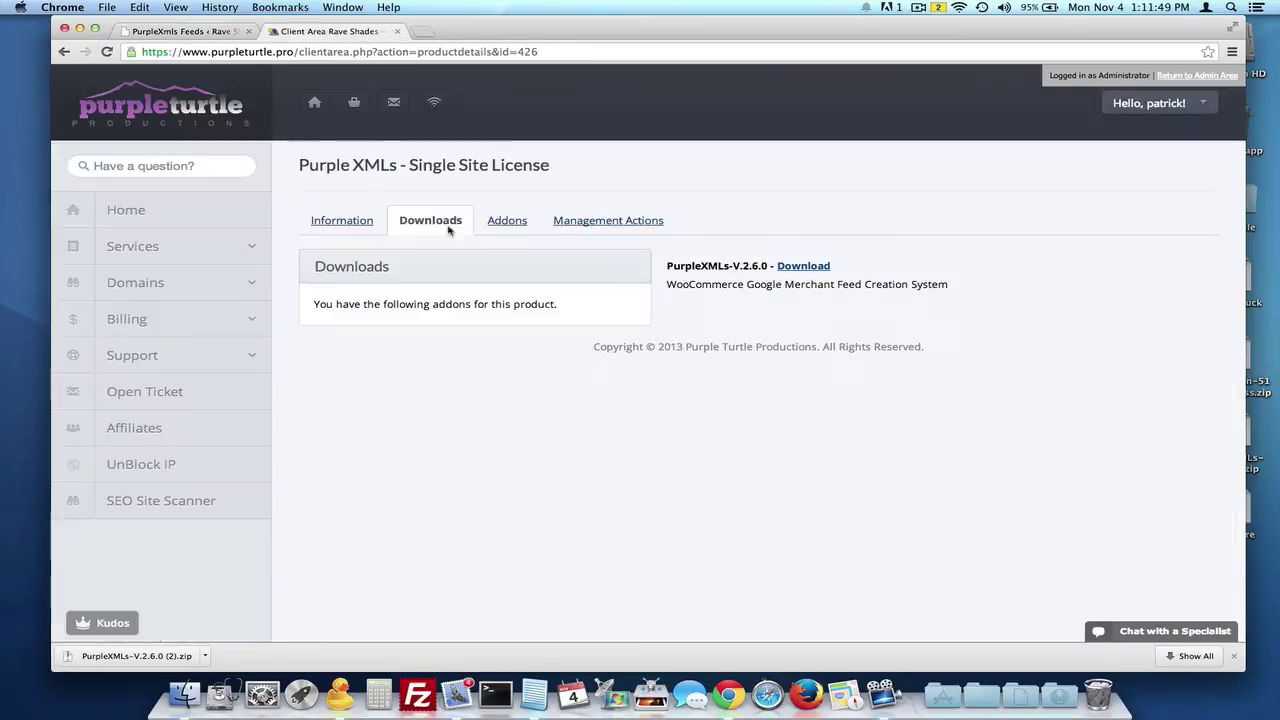
{"action": "left_click", "coordinate": [352, 222]}
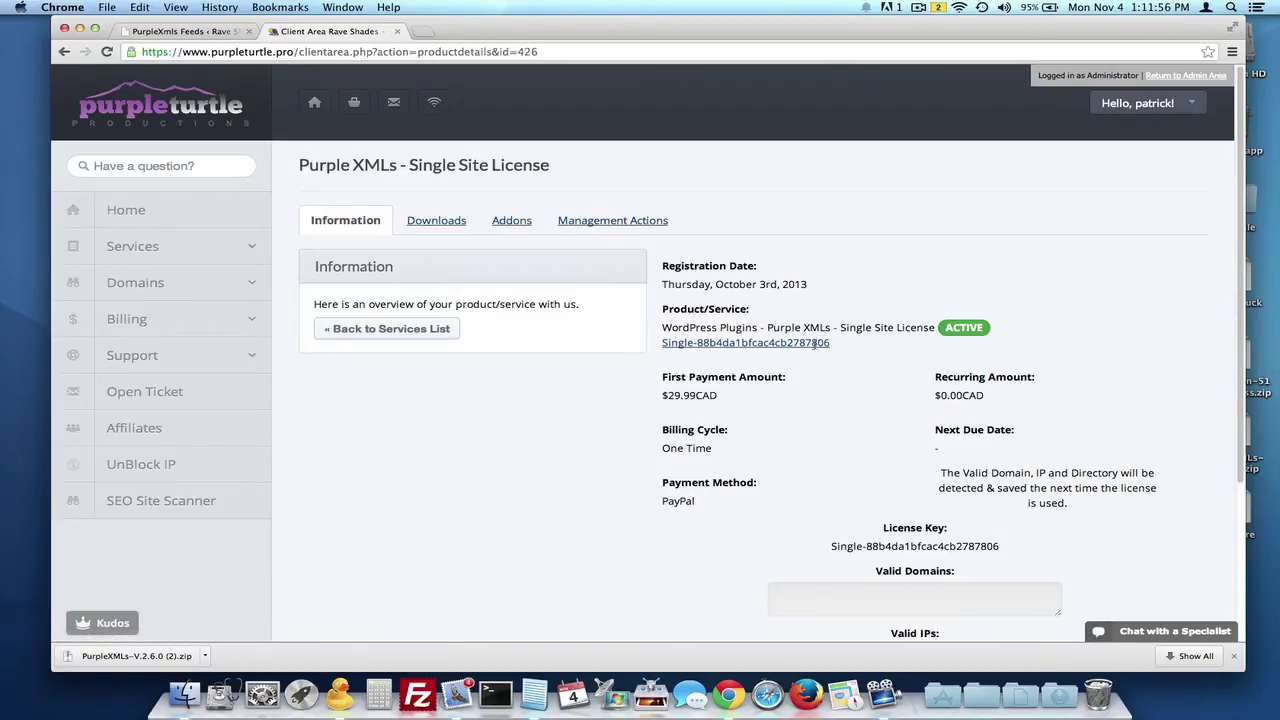
{"action": "left_click_drag", "start_coordinate": [829, 342], "coordinate": [662, 343]}
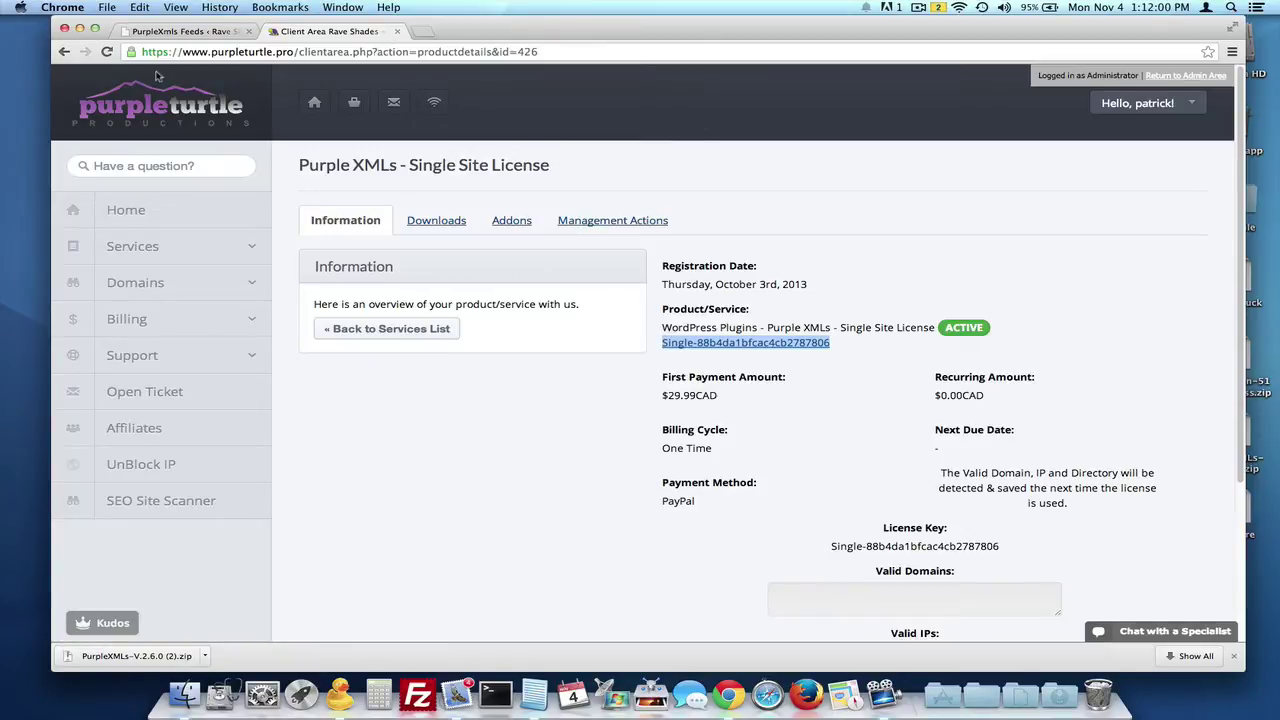
{"action": "left_click", "coordinate": [168, 32]}
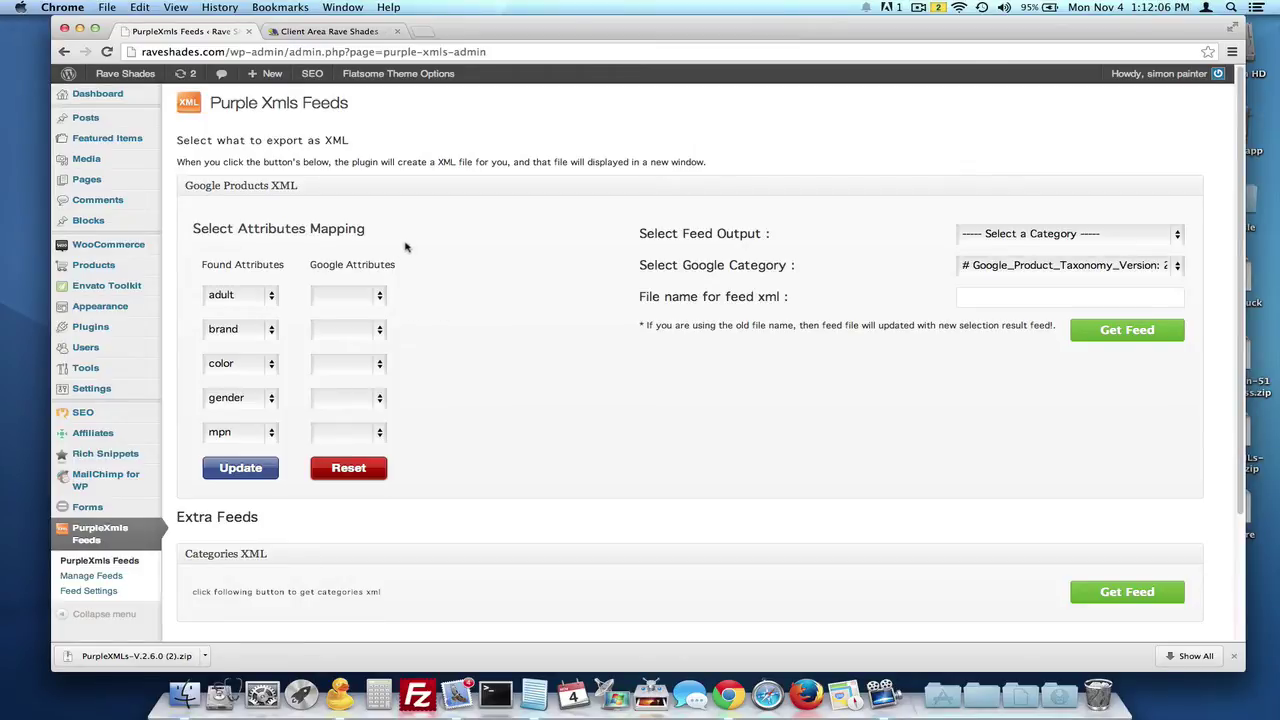
{"action": "scroll", "coordinate": [410, 246], "scroll_direction": "down", "scroll_amount": 1}
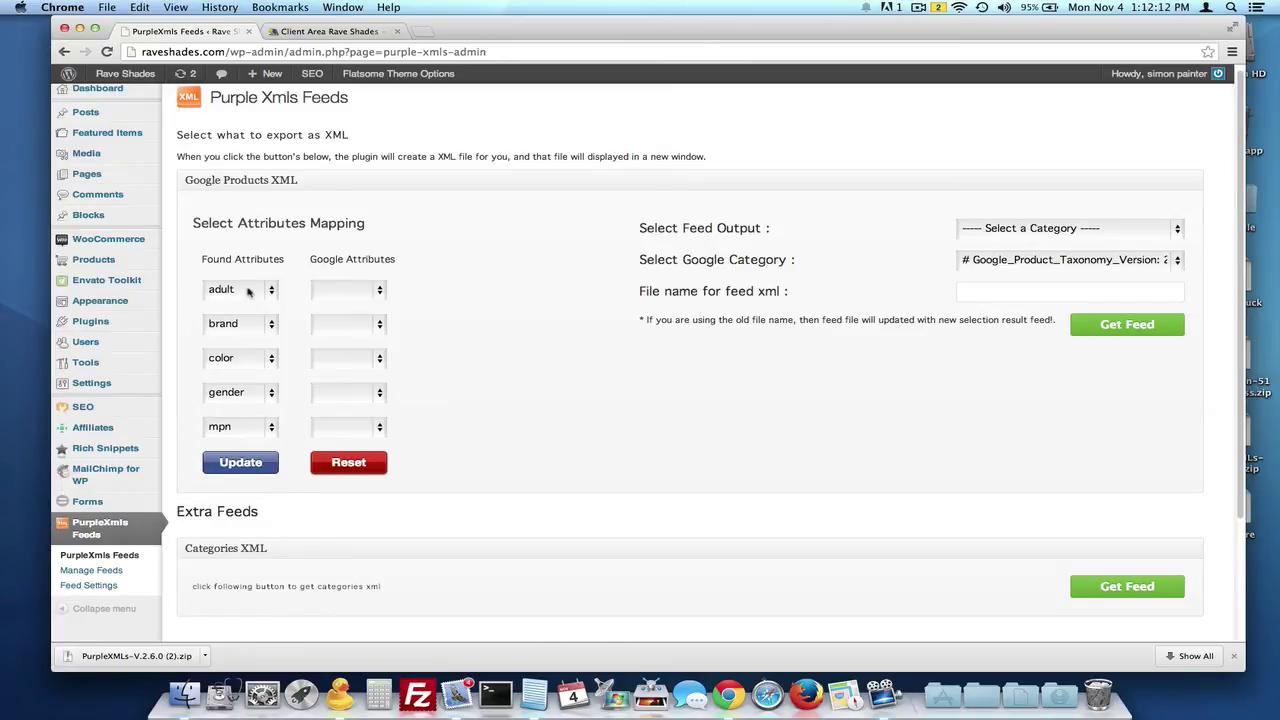
{"action": "left_click", "coordinate": [338, 291]}
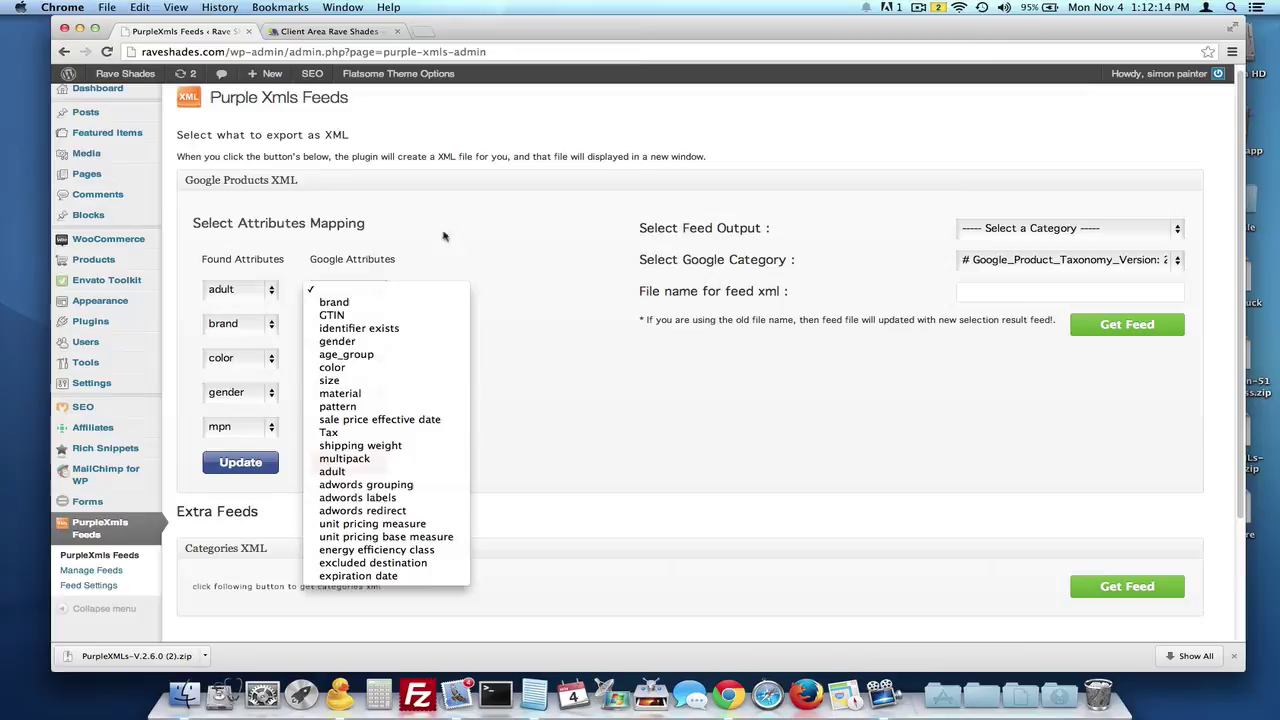
{"action": "left_click", "coordinate": [503, 227]}
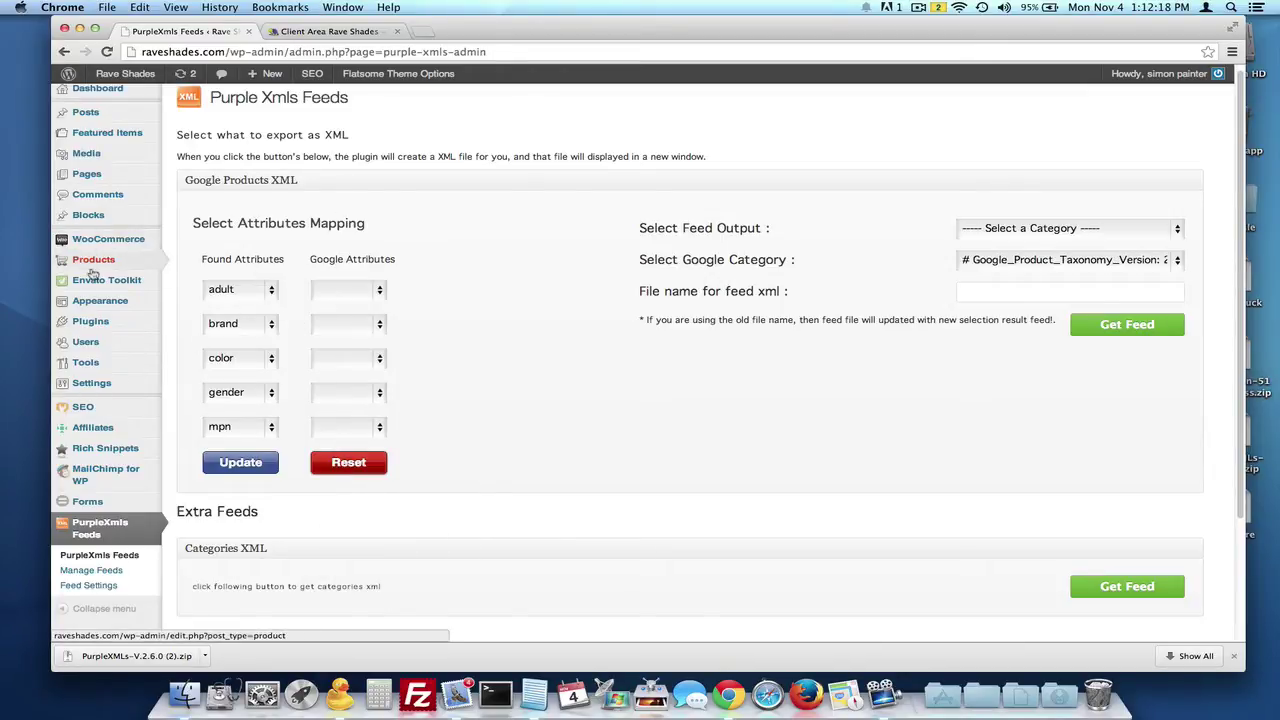
{"action": "mouse_move", "coordinate": [101, 264]}
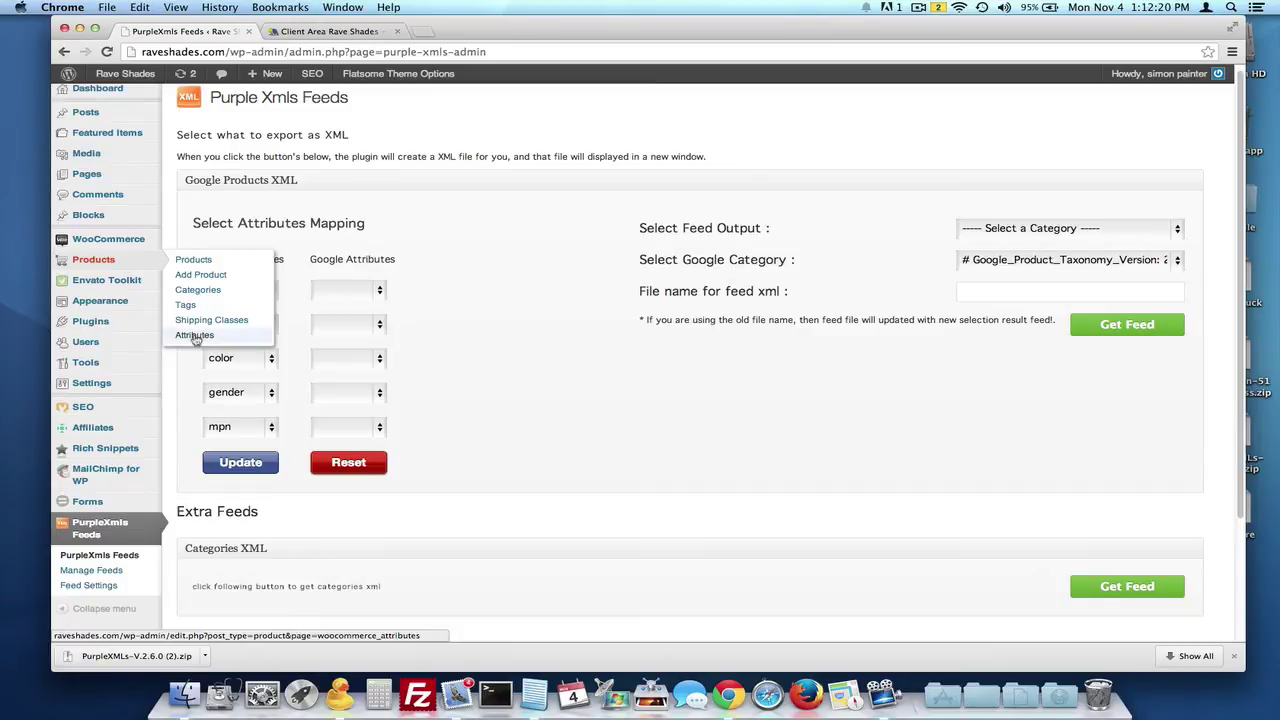
Step: Map the found attributes adult, brand and color to the Google attributes age_group, brand and color
{"action": "left_click", "coordinate": [380, 288]}
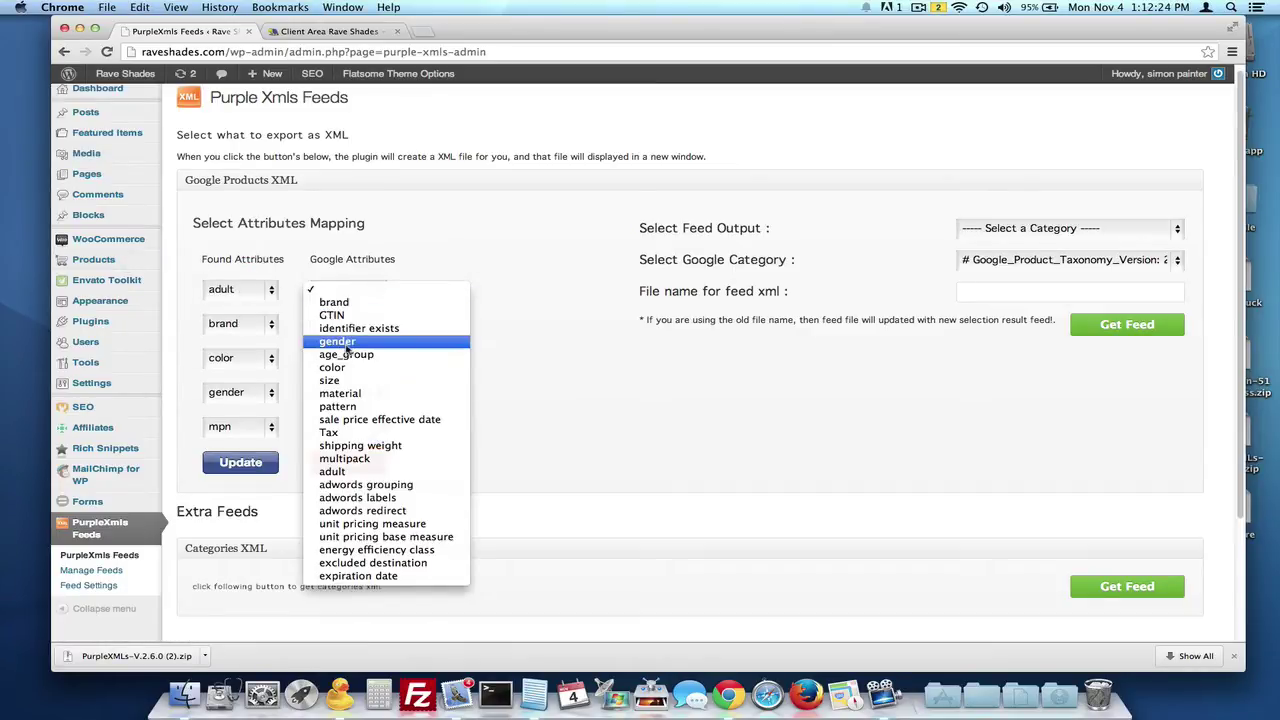
{"action": "left_click", "coordinate": [345, 355]}
{"action": "left_click", "coordinate": [340, 327]}
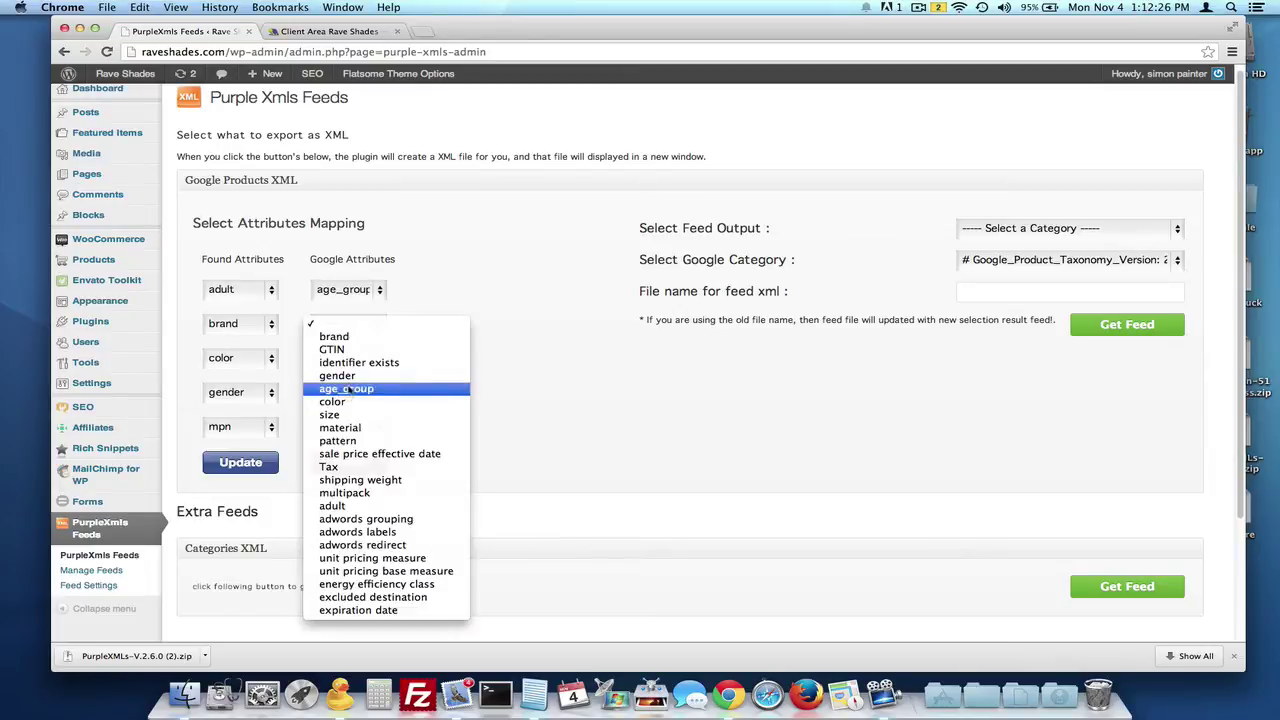
{"action": "left_click", "coordinate": [335, 336]}
{"action": "left_click", "coordinate": [342, 358]}
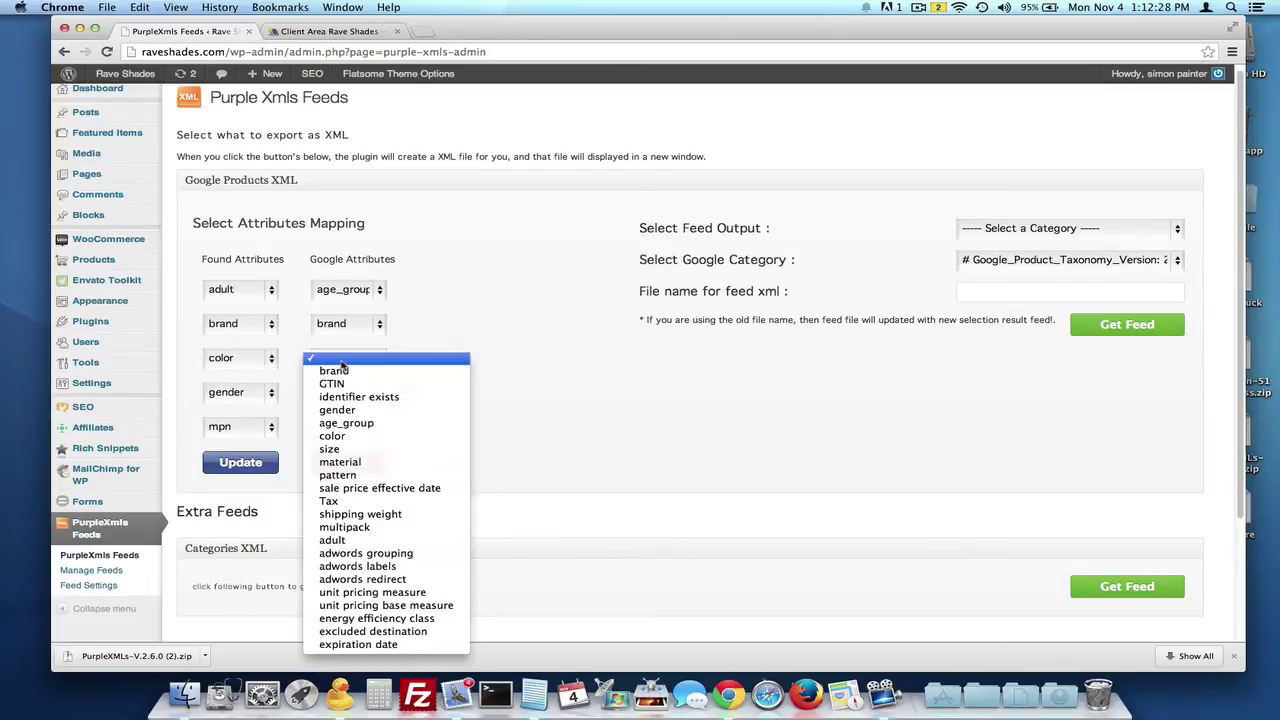
{"action": "left_click", "coordinate": [335, 436]}
Step: Map the found attribute gender to gender and mpn to GTIN, and save the attribute mapping
{"action": "left_click", "coordinate": [369, 395]}
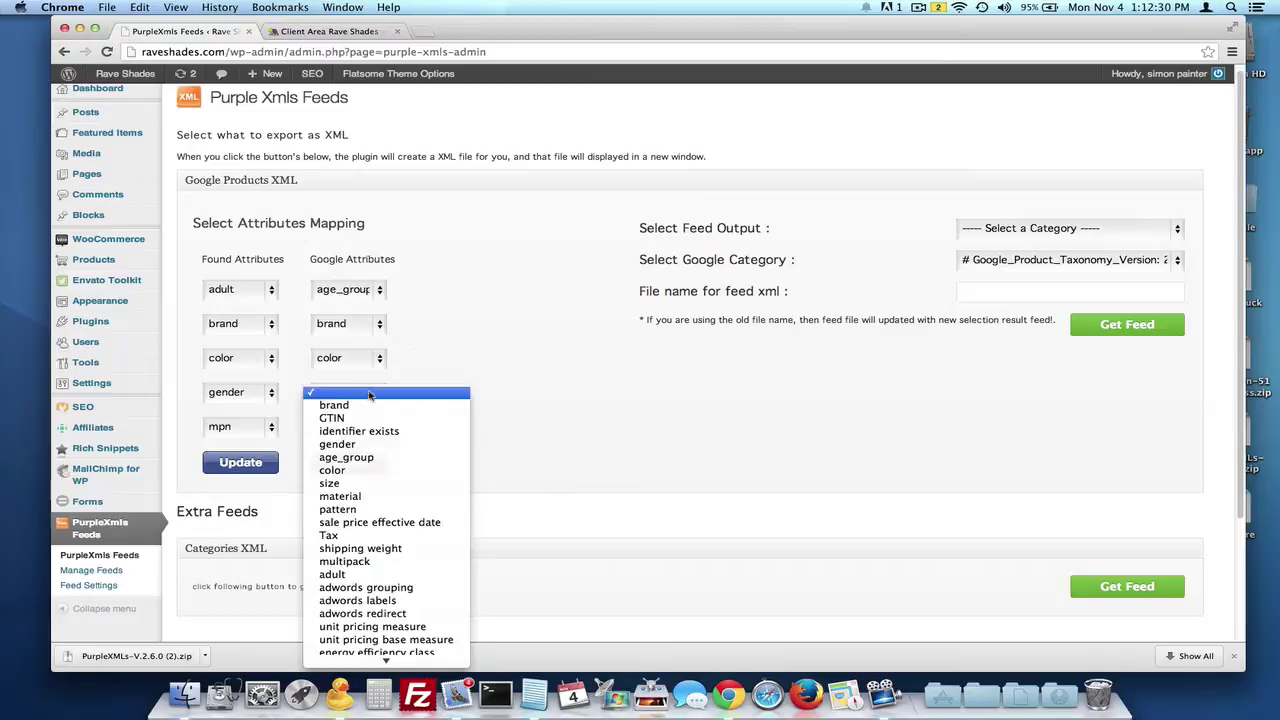
{"action": "left_click", "coordinate": [337, 444]}
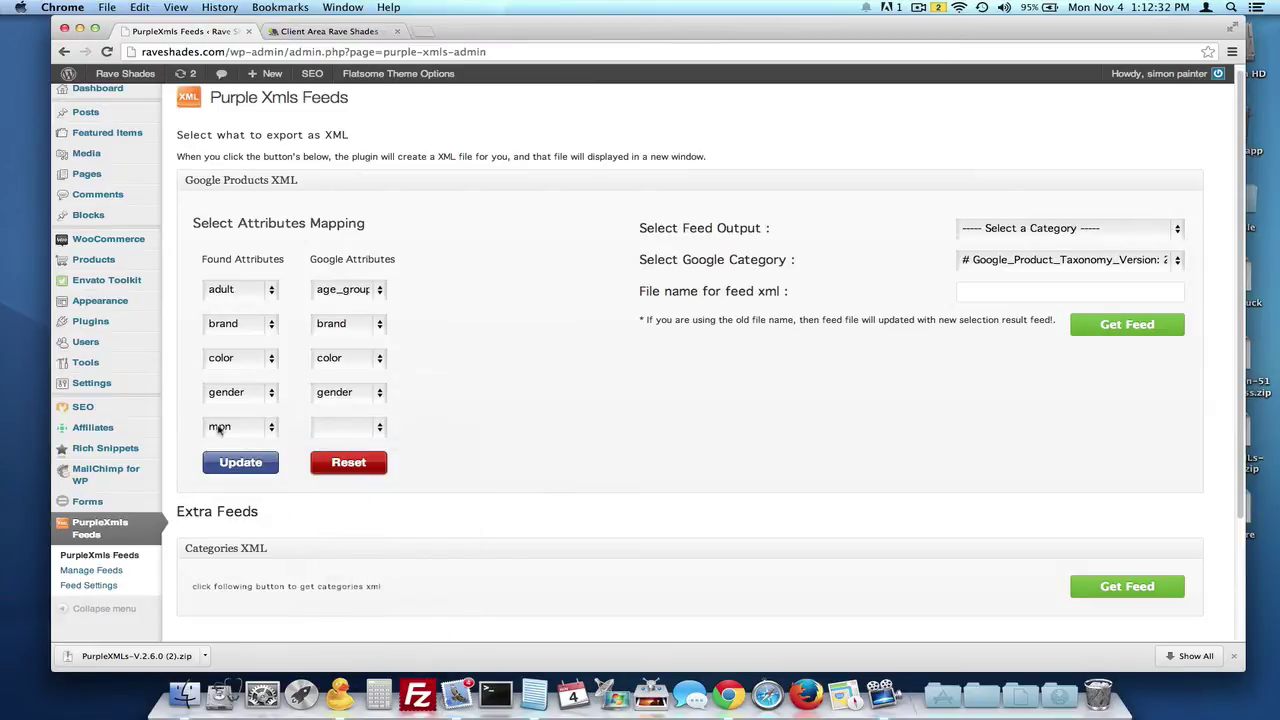
{"action": "left_click", "coordinate": [350, 432]}
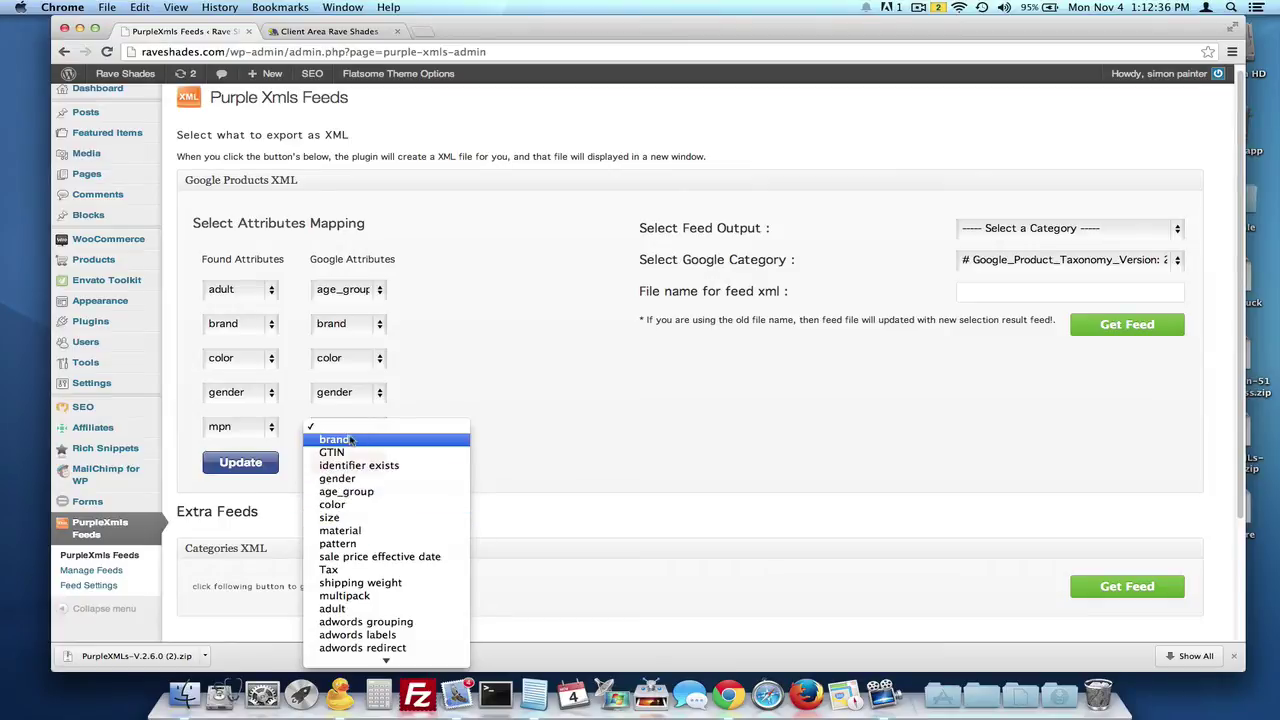
{"action": "left_click", "coordinate": [335, 452]}
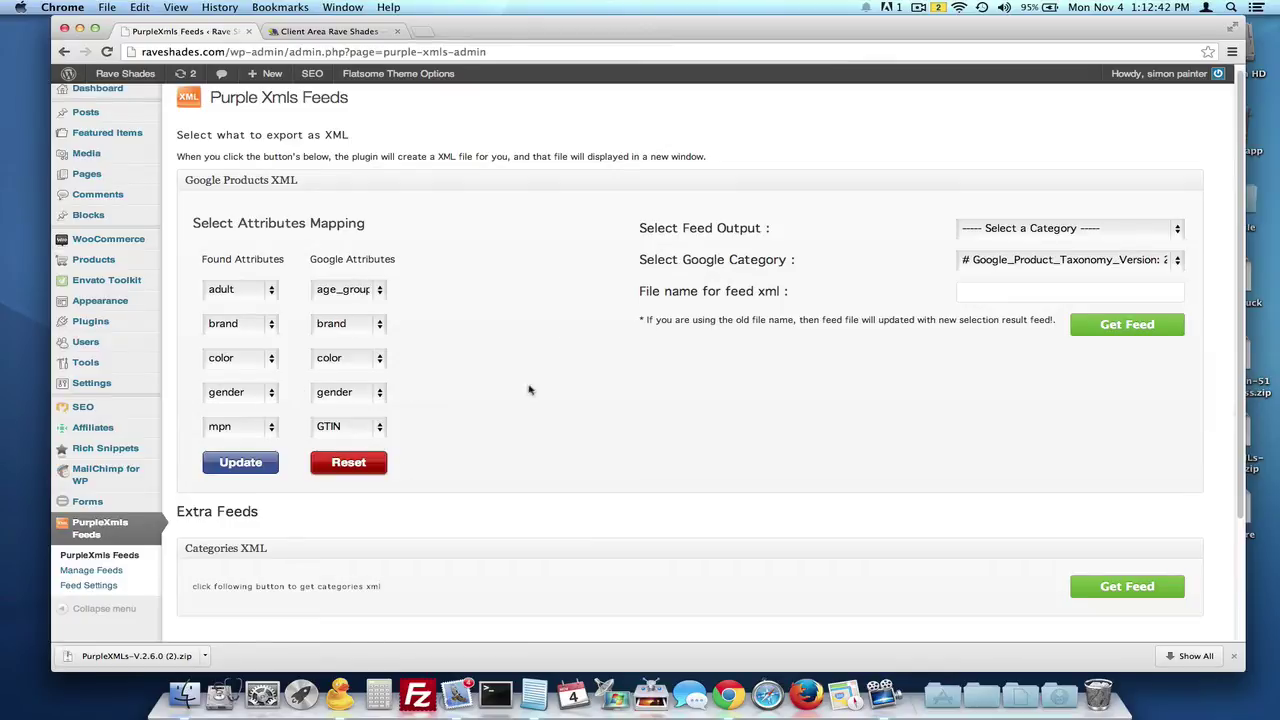
{"action": "left_click", "coordinate": [240, 462]}
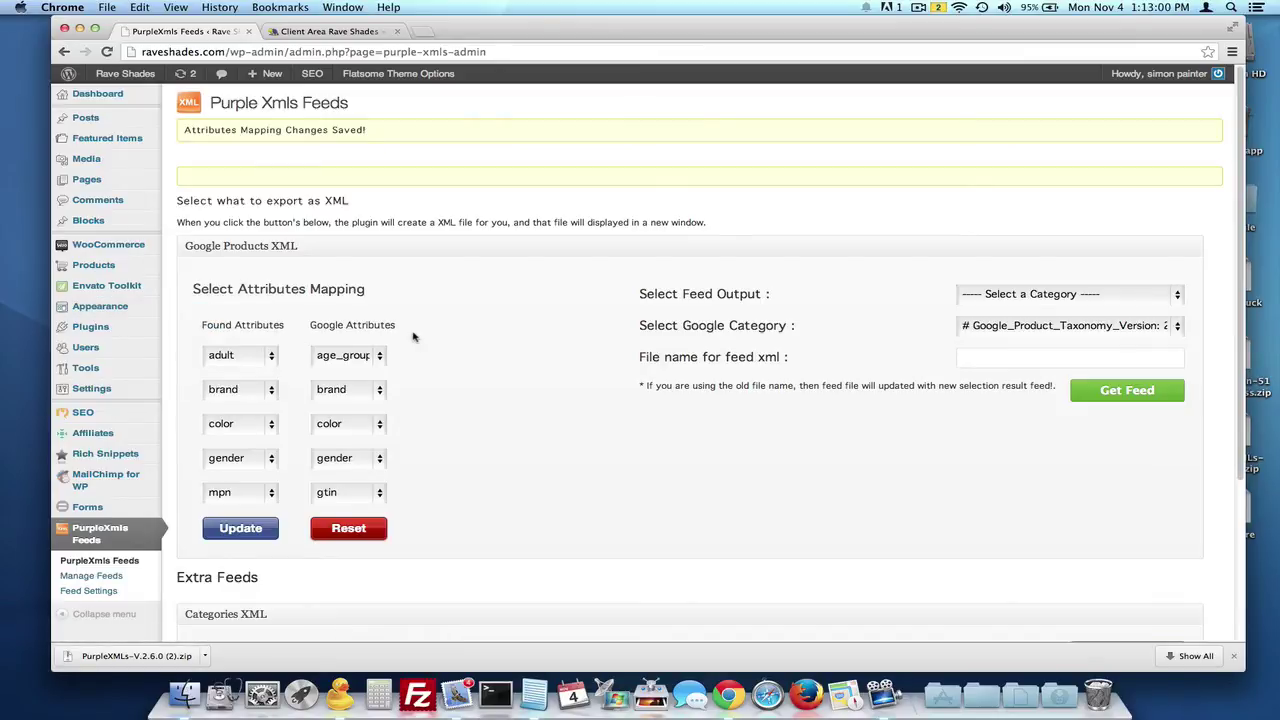
Step: Open the WooCommerce product Attributes page, and open the Products list in a separate tab
{"action": "mouse_move", "coordinate": [70, 268]}
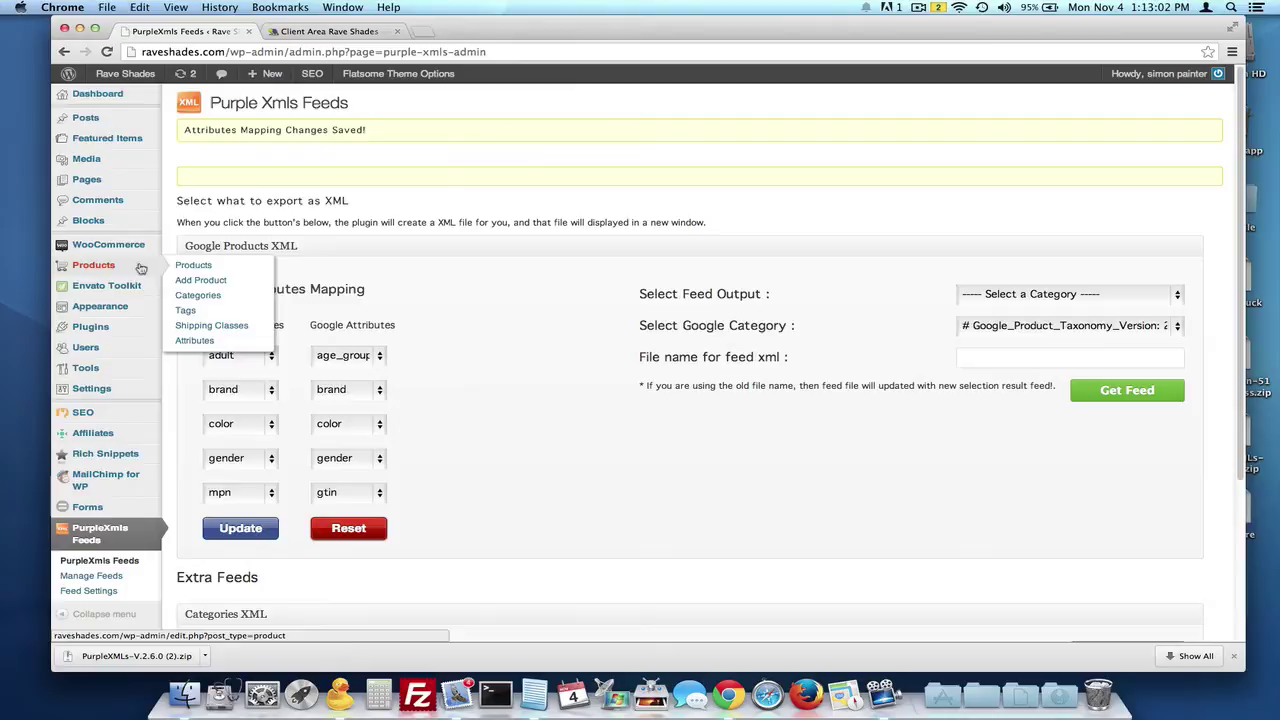
{"action": "left_click", "coordinate": [192, 344]}
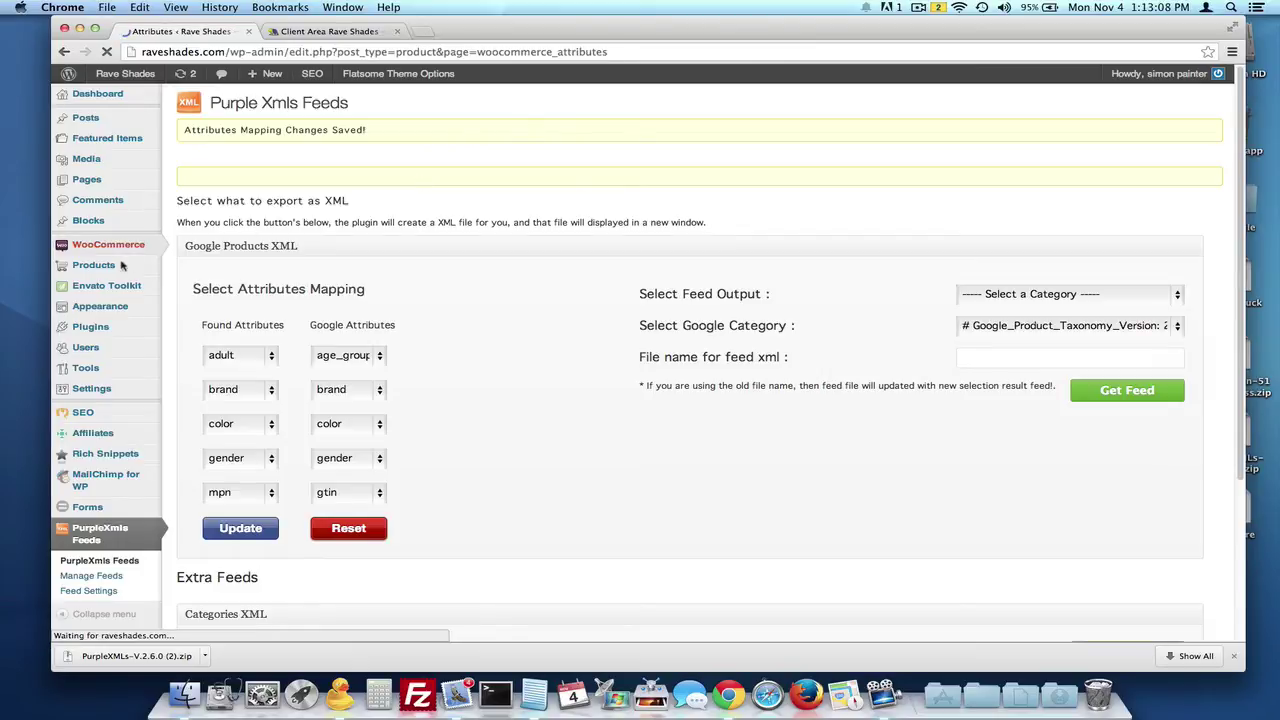
{"action": "right_click", "coordinate": [102, 286]}
{"action": "left_click", "coordinate": [160, 288]}
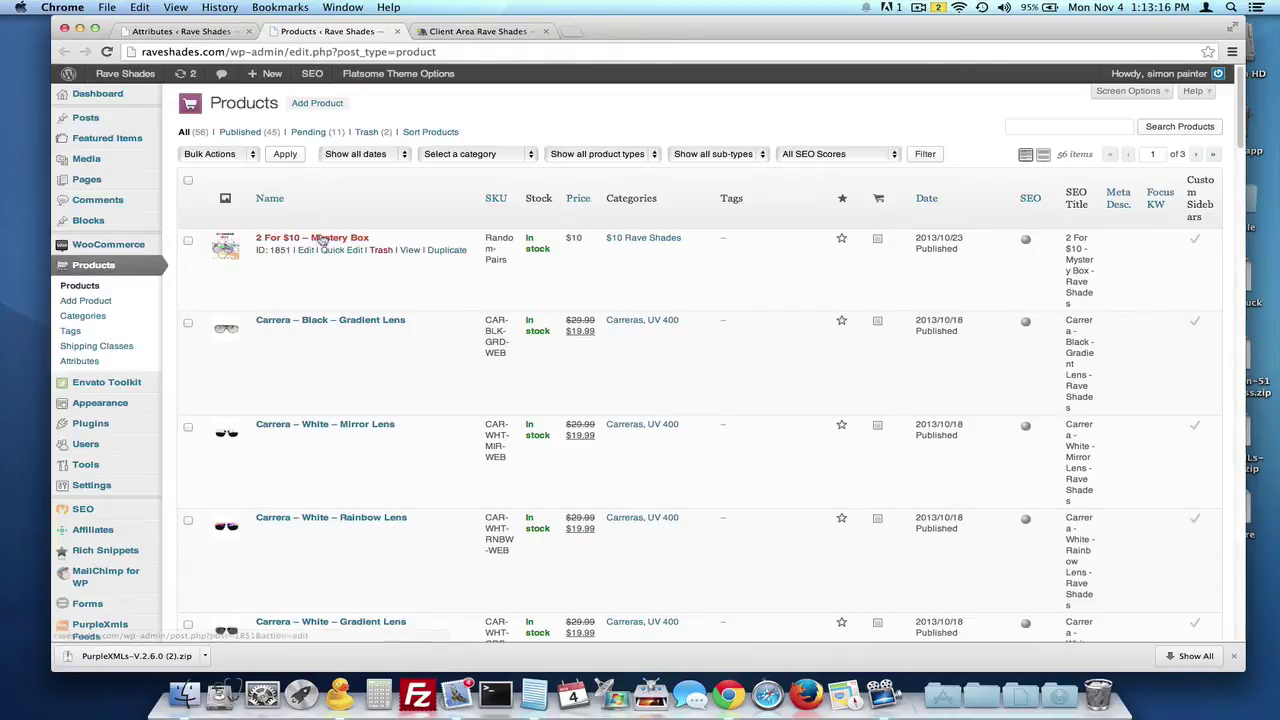
Step: Open the "2 For $10 – Mystery Box" product for editing and examine its product attributes and the attribute types available to add
{"action": "left_click", "coordinate": [322, 240]}
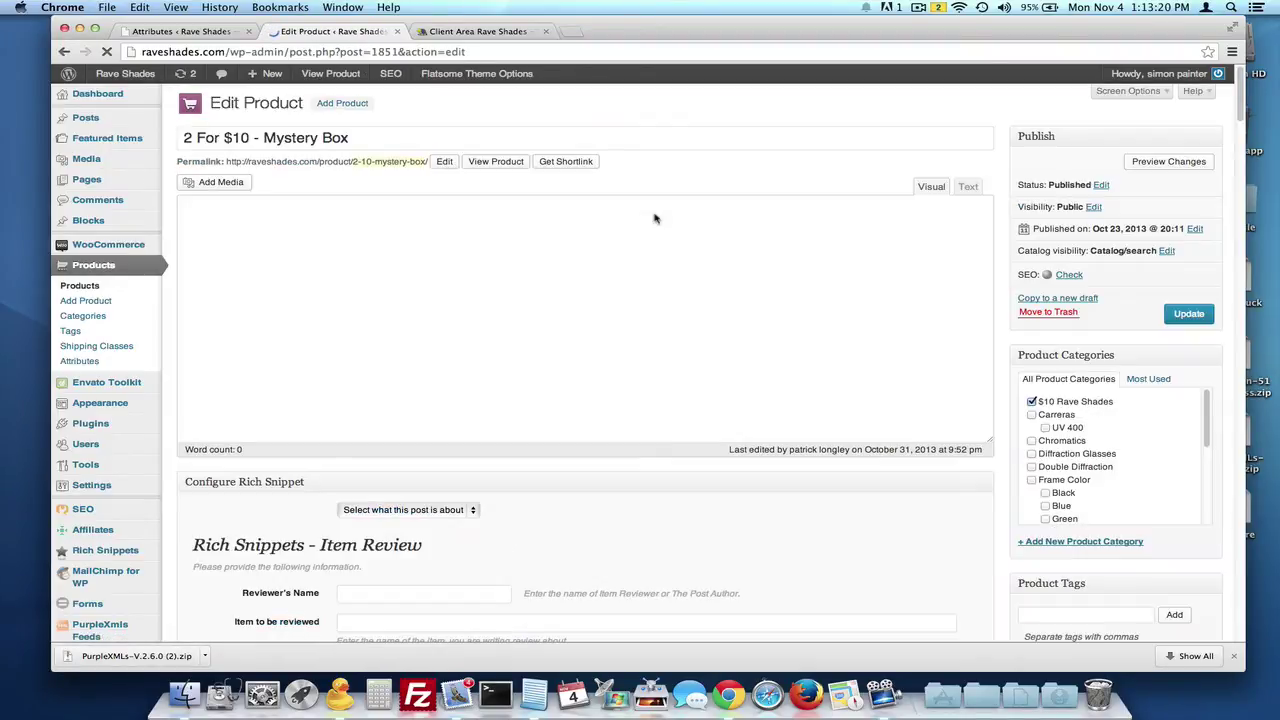
{"action": "scroll", "coordinate": [630, 470], "scroll_direction": "down", "scroll_amount": 10}
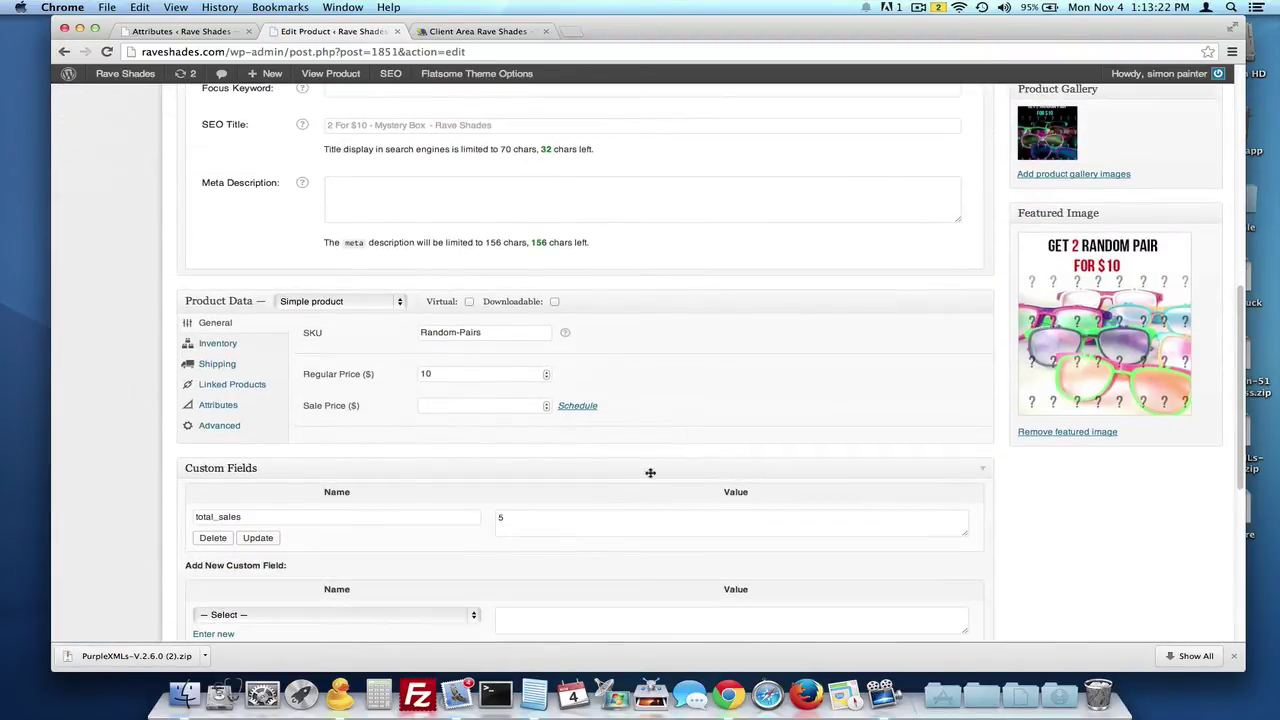
{"action": "left_click", "coordinate": [220, 406]}
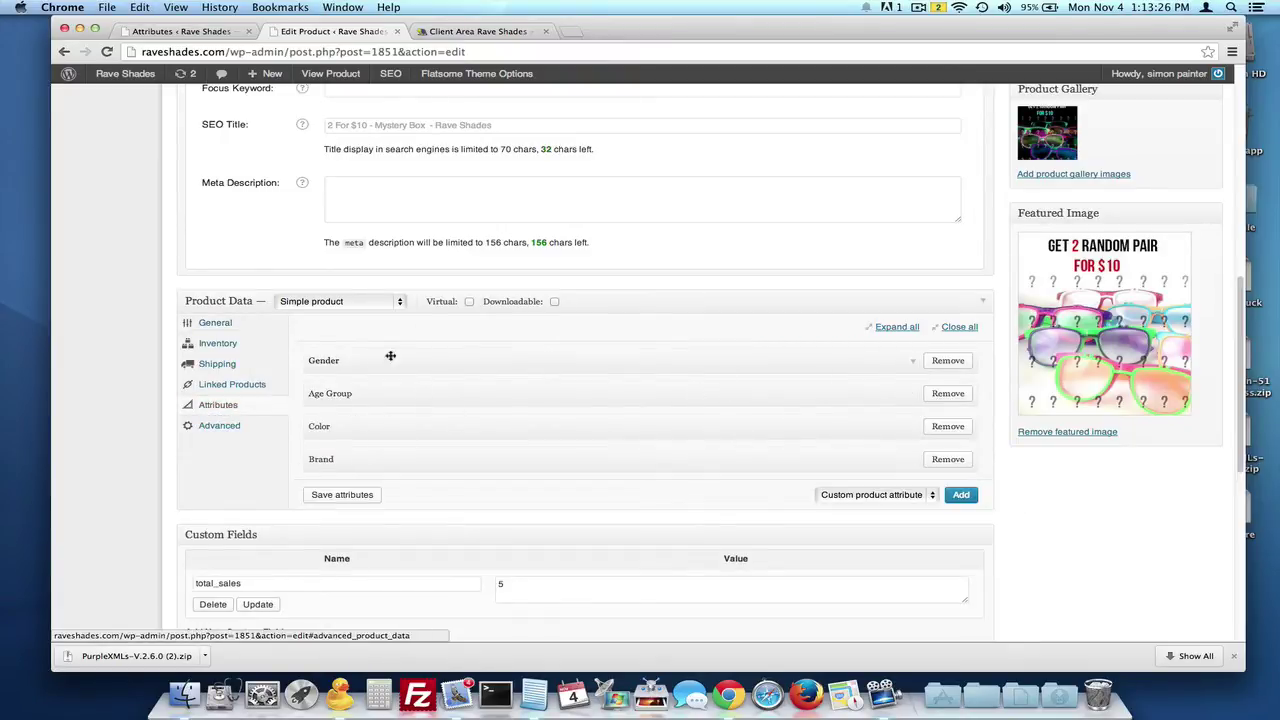
{"action": "left_click", "coordinate": [870, 497]}
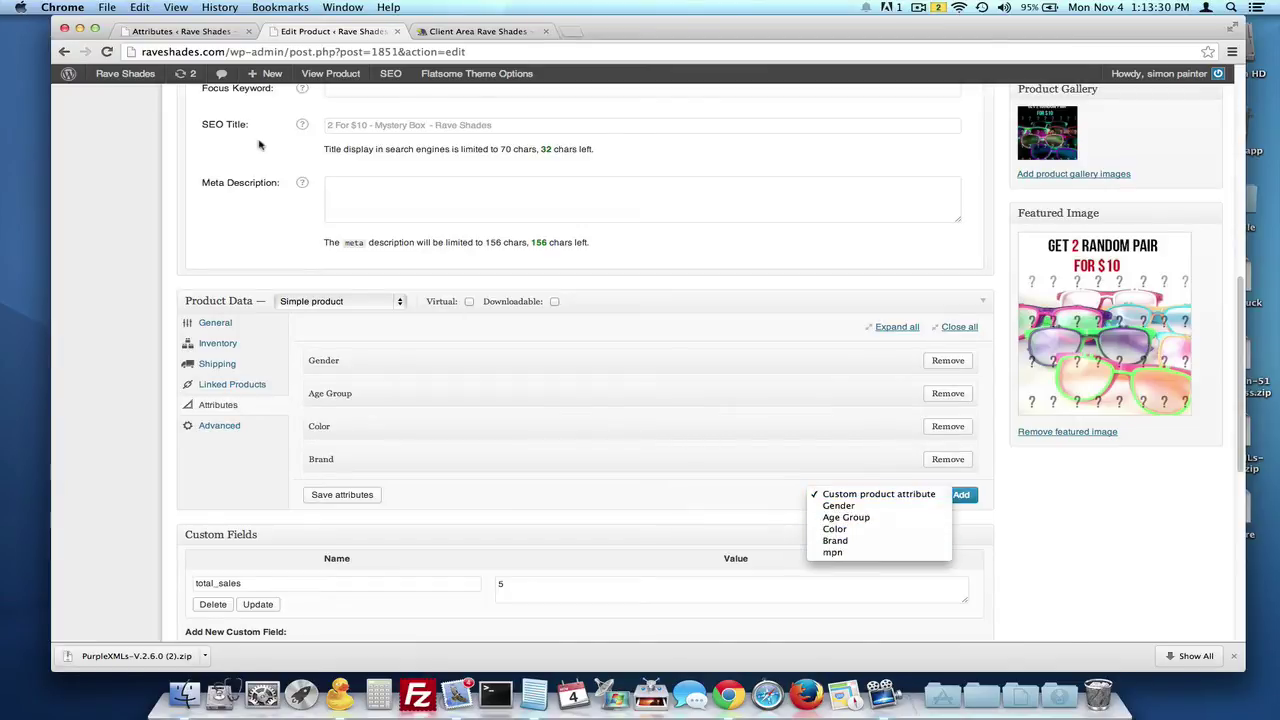
{"action": "left_click", "coordinate": [216, 35]}
{"action": "left_click", "coordinate": [174, 31]}
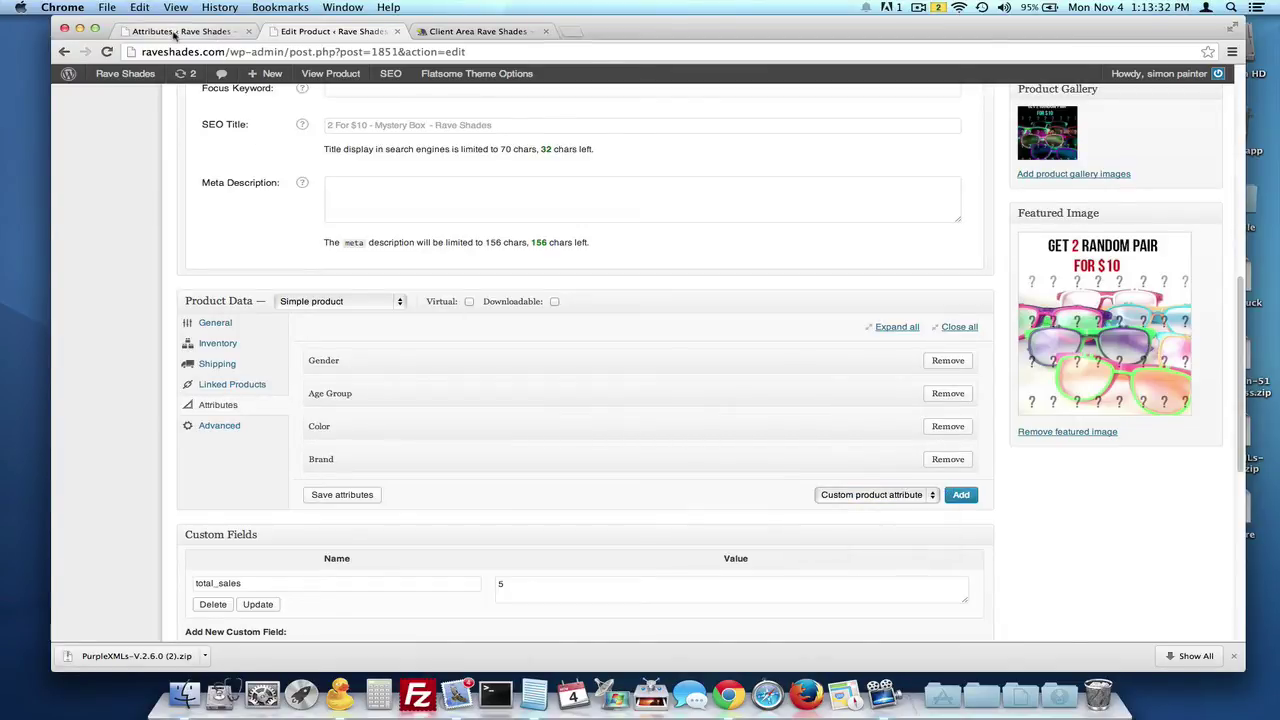
{"action": "left_click", "coordinate": [318, 31]}
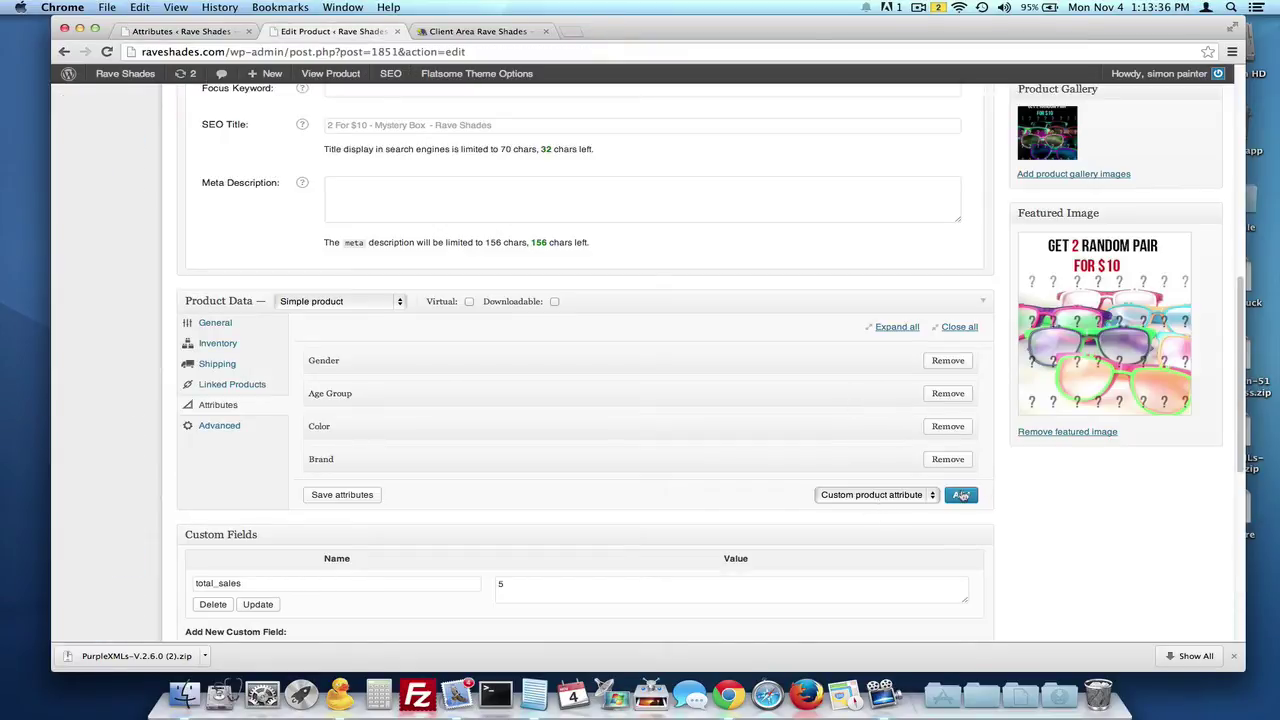
Step: Add a custom product attribute named color with the values red|green|blue to the Mystery Box product
{"action": "left_click", "coordinate": [961, 495]}
{"action": "left_click", "coordinate": [363, 533]}
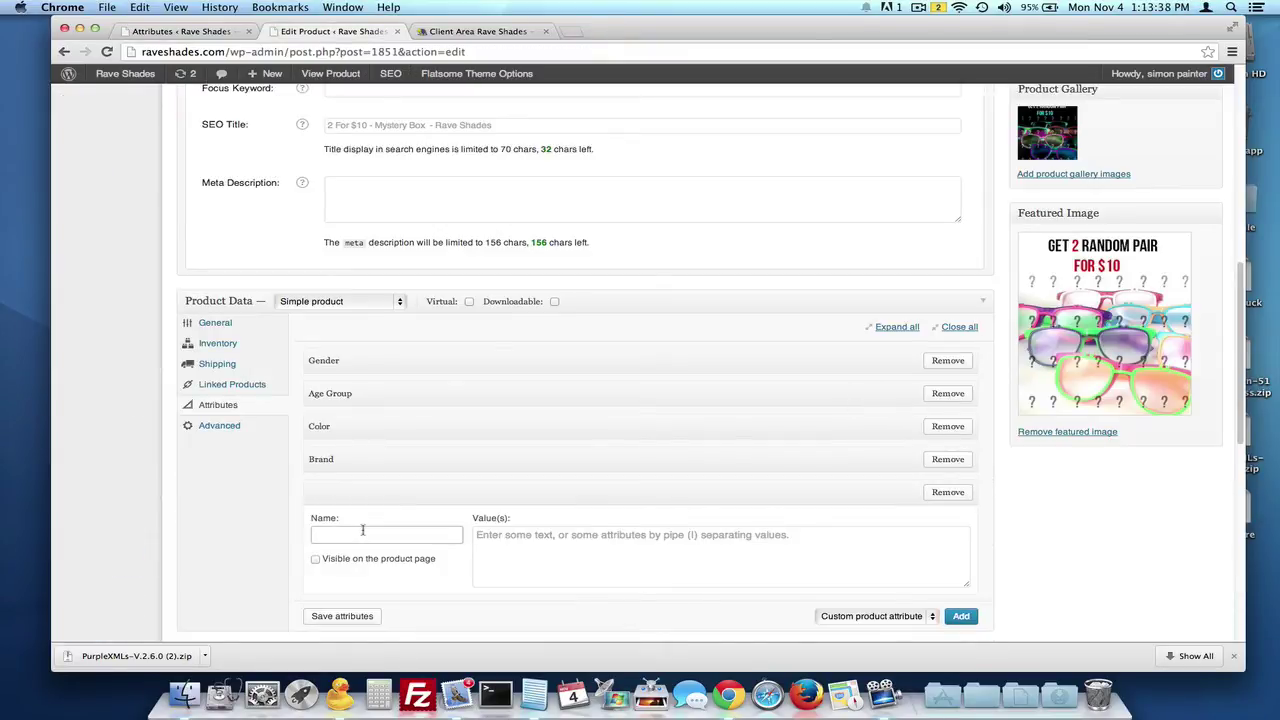
{"action": "left_click", "coordinate": [637, 530]}
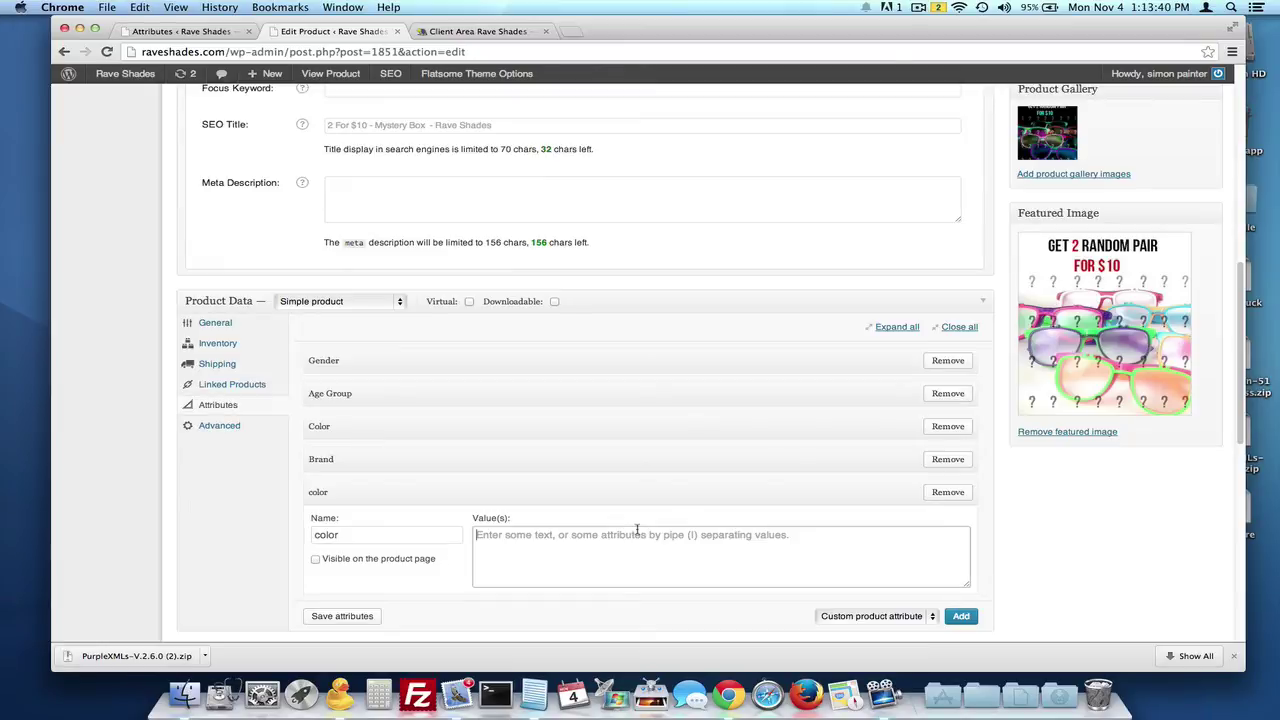
{"action": "type", "text": "red|"}
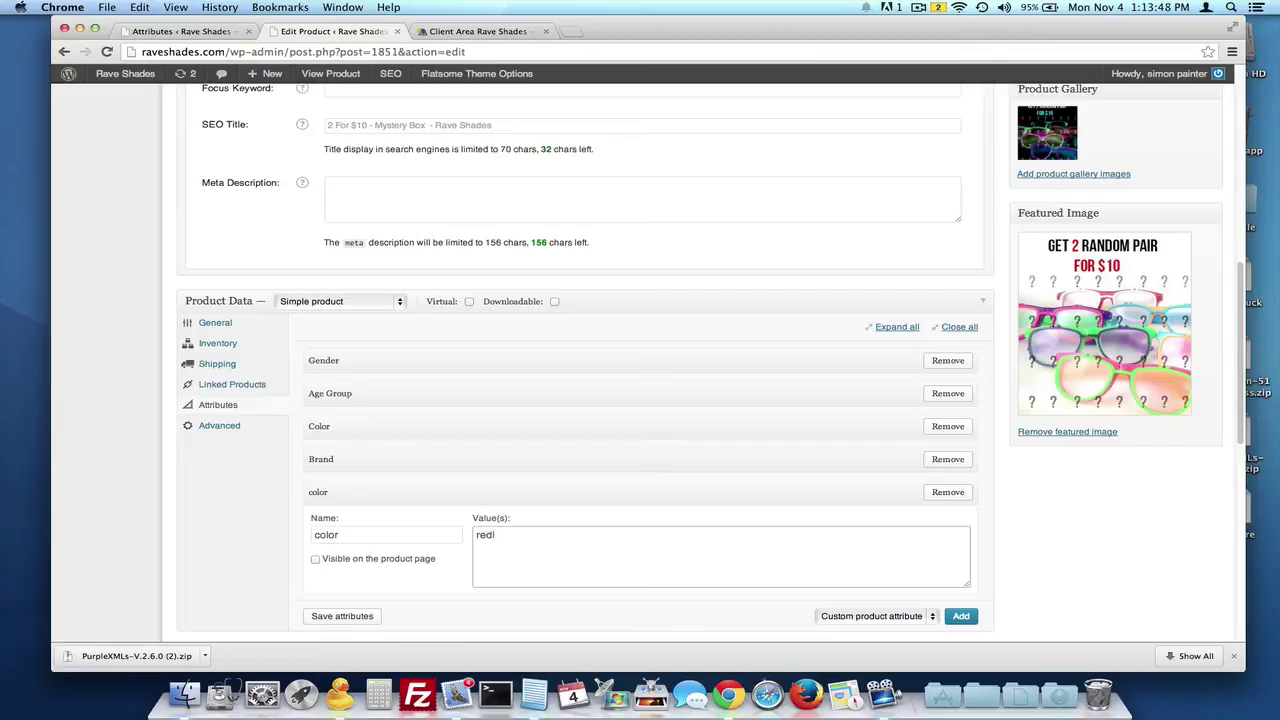
{"action": "type", "text": "green|blue"}
{"action": "left_click_drag", "start_coordinate": [570, 545], "coordinate": [279, 543]}
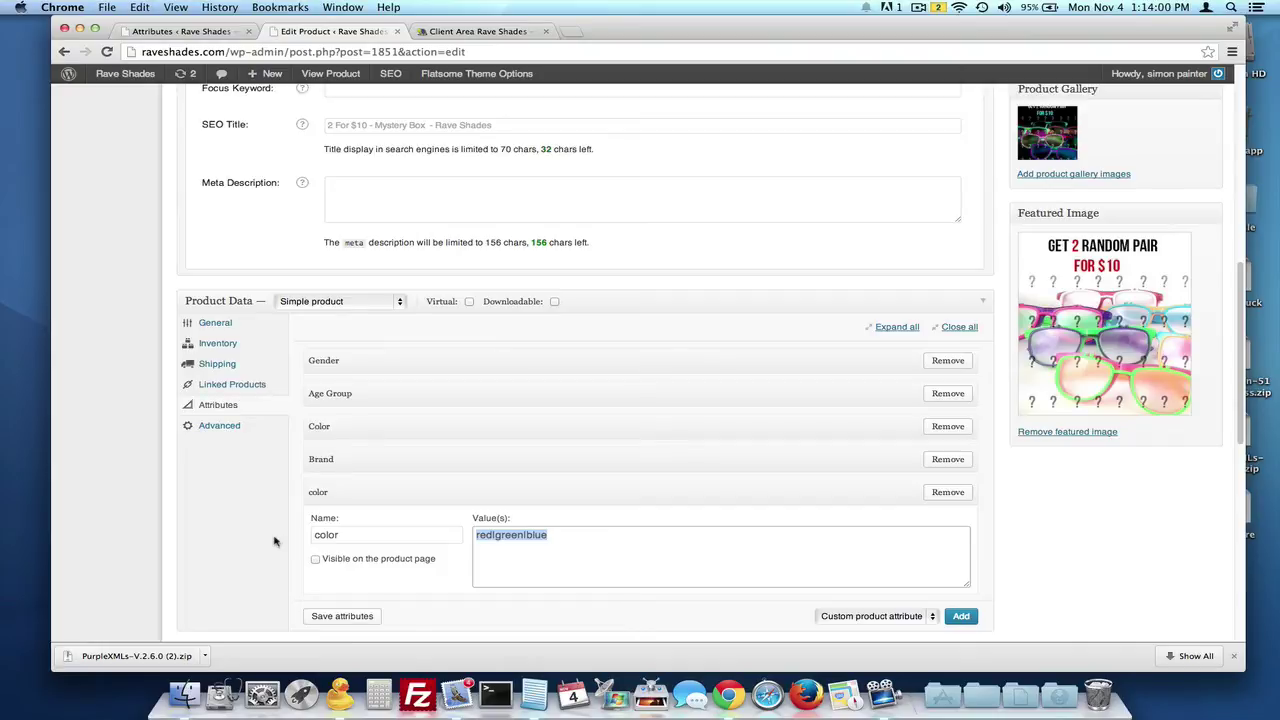
{"action": "left_click", "coordinate": [520, 562]}
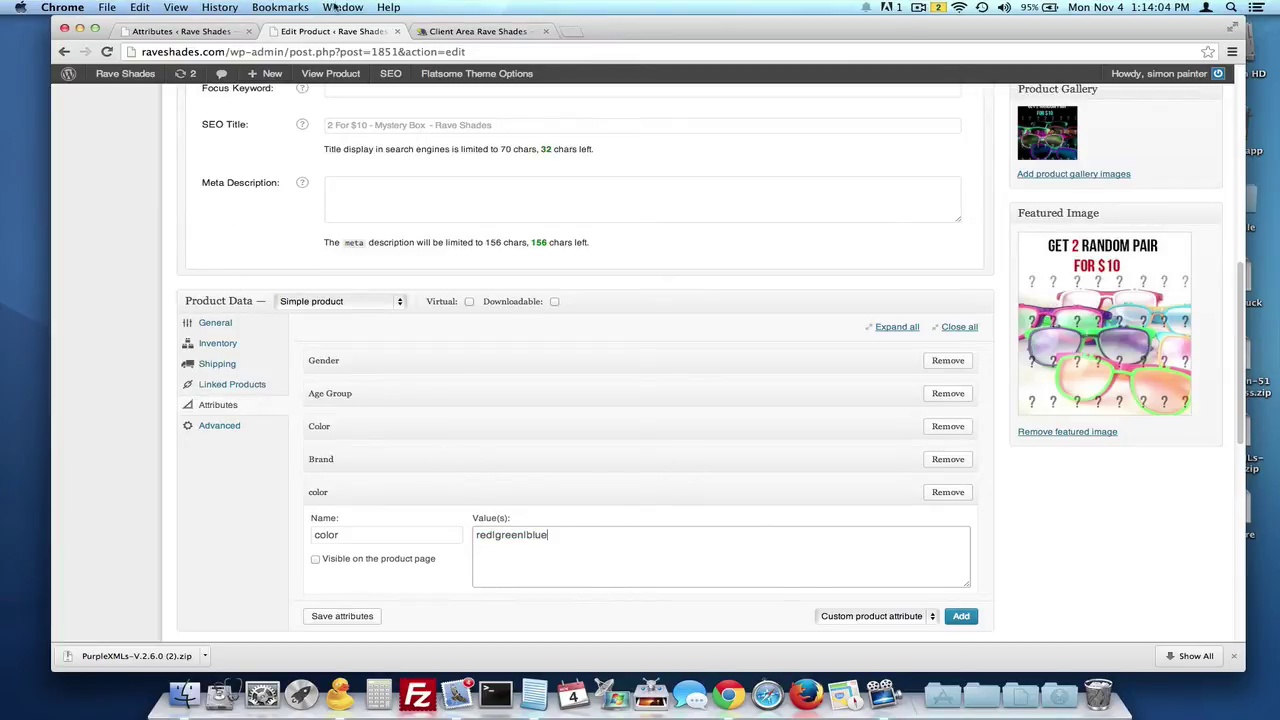
Step: Return to the Attributes page, open the Age Group attribute and examine its terms and the form for adding a new one
{"action": "left_click", "coordinate": [185, 31]}
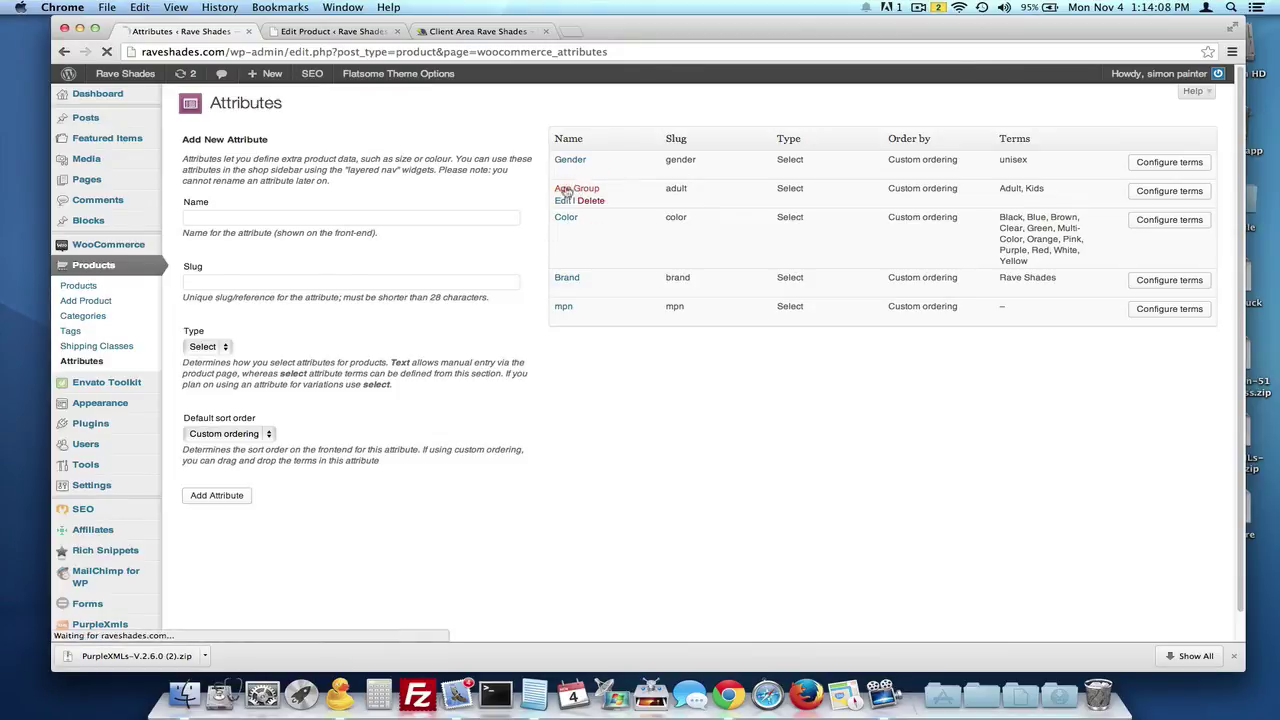
{"action": "left_click", "coordinate": [576, 189]}
{"action": "mouse_move", "coordinate": [560, 202]}
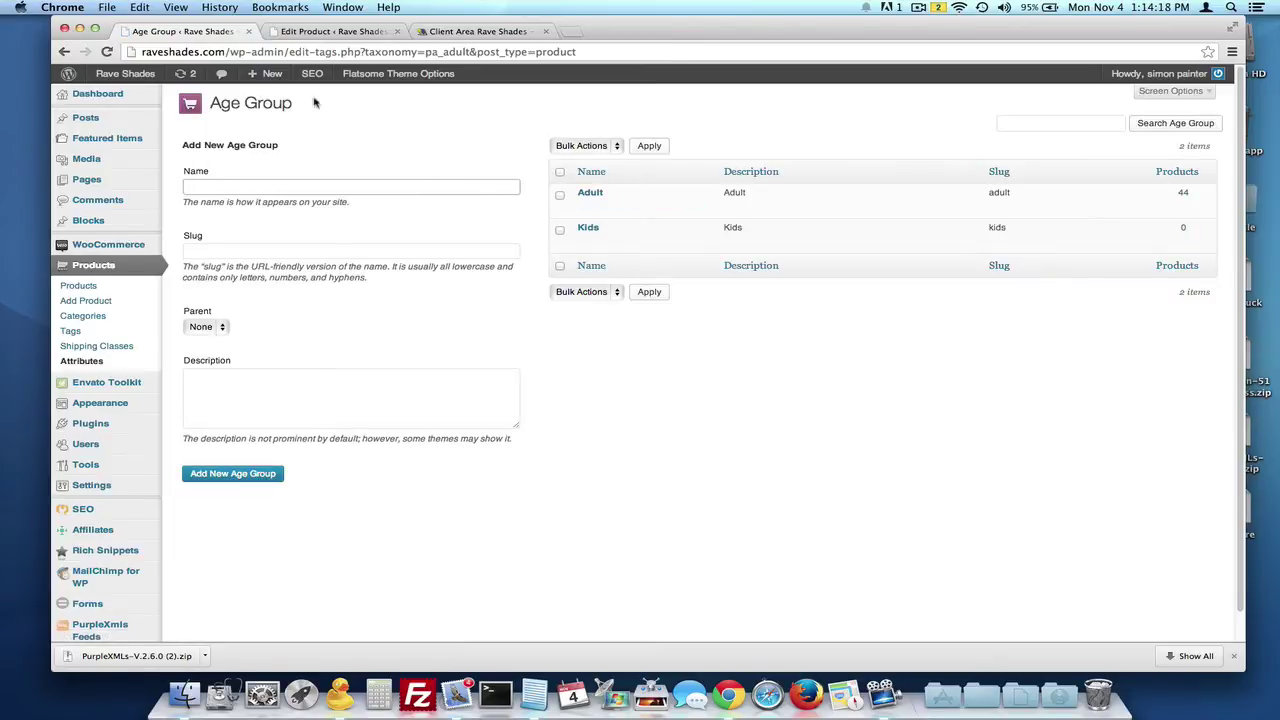
{"action": "left_click_drag", "start_coordinate": [210, 107], "coordinate": [240, 107]}
{"action": "left_click", "coordinate": [386, 127]}
{"action": "left_click", "coordinate": [363, 133]}
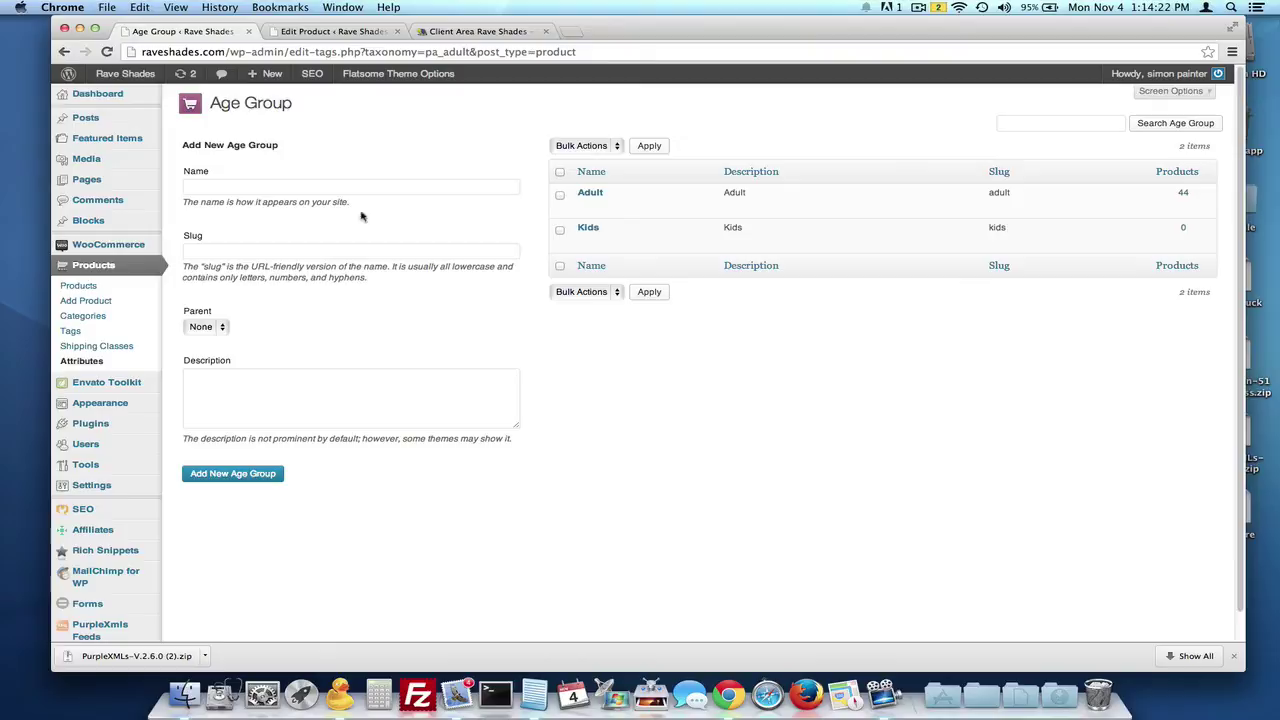
{"action": "left_click", "coordinate": [218, 187]}
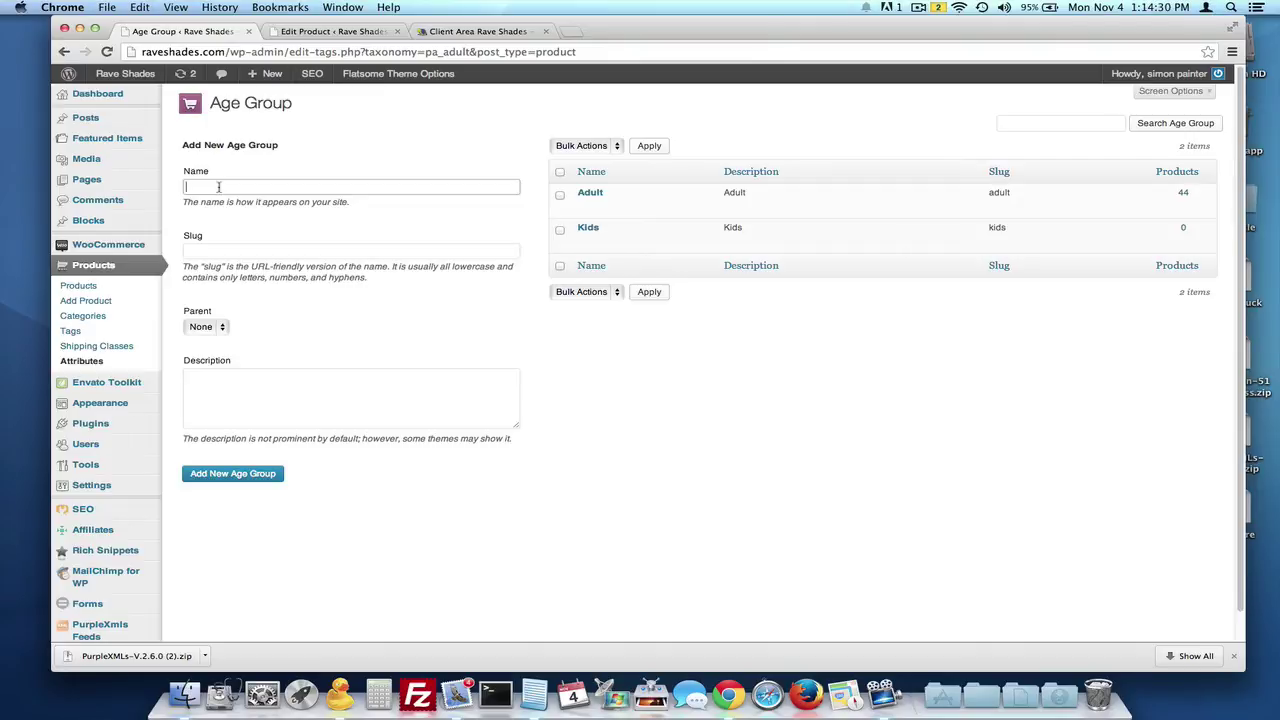
Step: Return to the Mystery Box product and remove its custom color attribute
{"action": "left_click", "coordinate": [330, 31]}
{"action": "scroll", "coordinate": [808, 395], "scroll_direction": "down", "scroll_amount": 5}
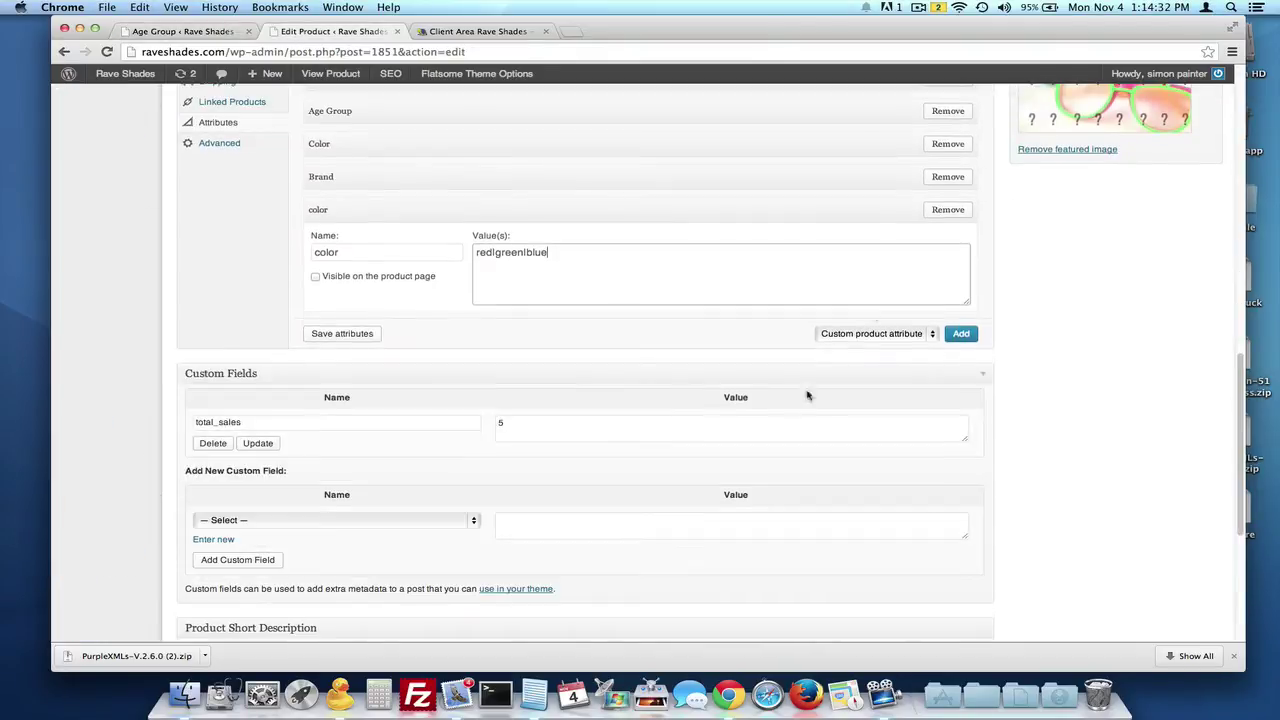
{"action": "left_click", "coordinate": [948, 209]}
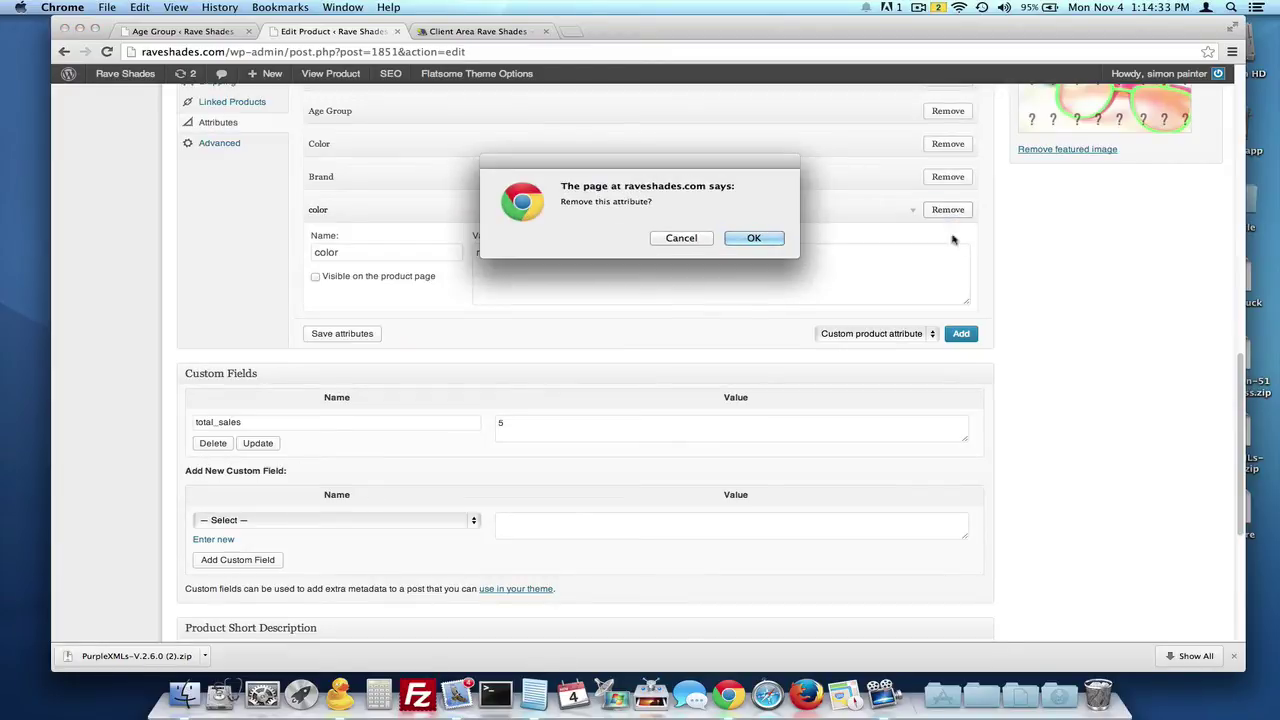
{"action": "left_click", "coordinate": [757, 238]}
Step: Clear the values of the Mystery Box product's Age Group attribute and remove that attribute from the product
{"action": "scroll", "coordinate": [768, 336], "scroll_direction": "up", "scroll_amount": 3}
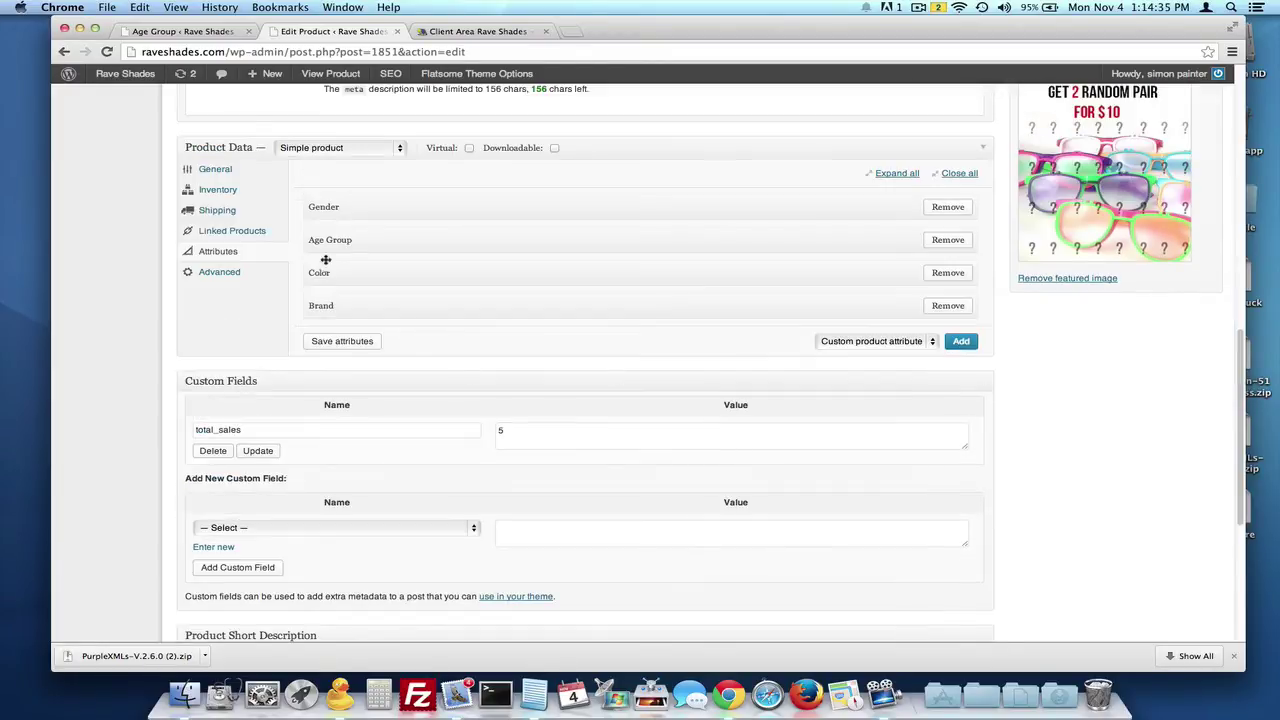
{"action": "left_click", "coordinate": [900, 236]}
{"action": "left_click", "coordinate": [537, 279]}
{"action": "key", "text": "BackSpace"}
{"action": "key", "text": "BackSpace"}
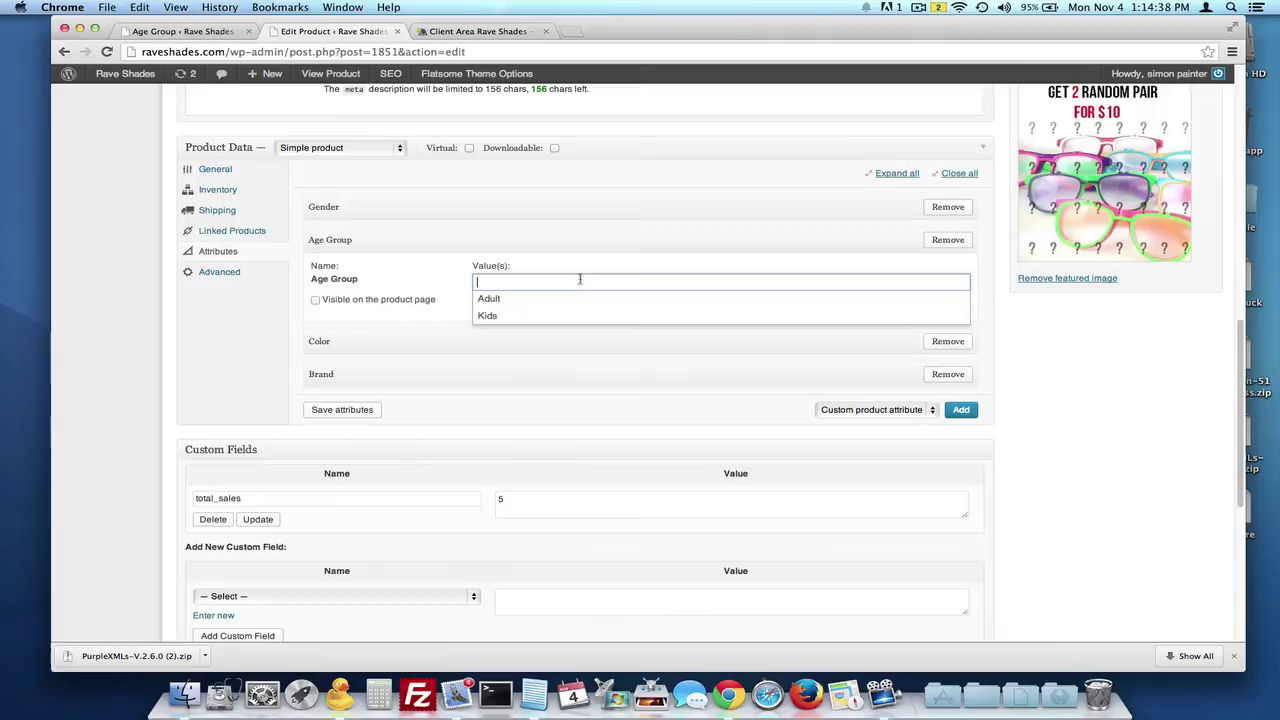
{"action": "left_click", "coordinate": [608, 240]}
{"action": "left_click", "coordinate": [948, 240]}
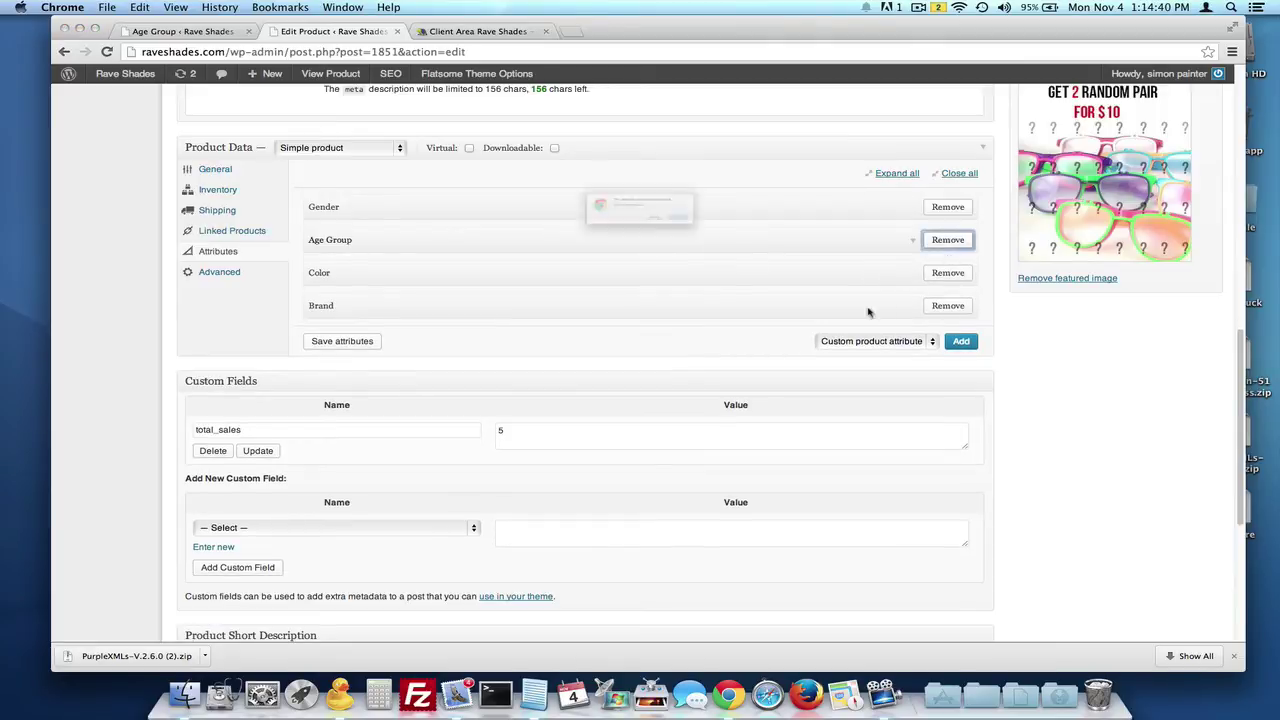
{"action": "left_click", "coordinate": [757, 238]}
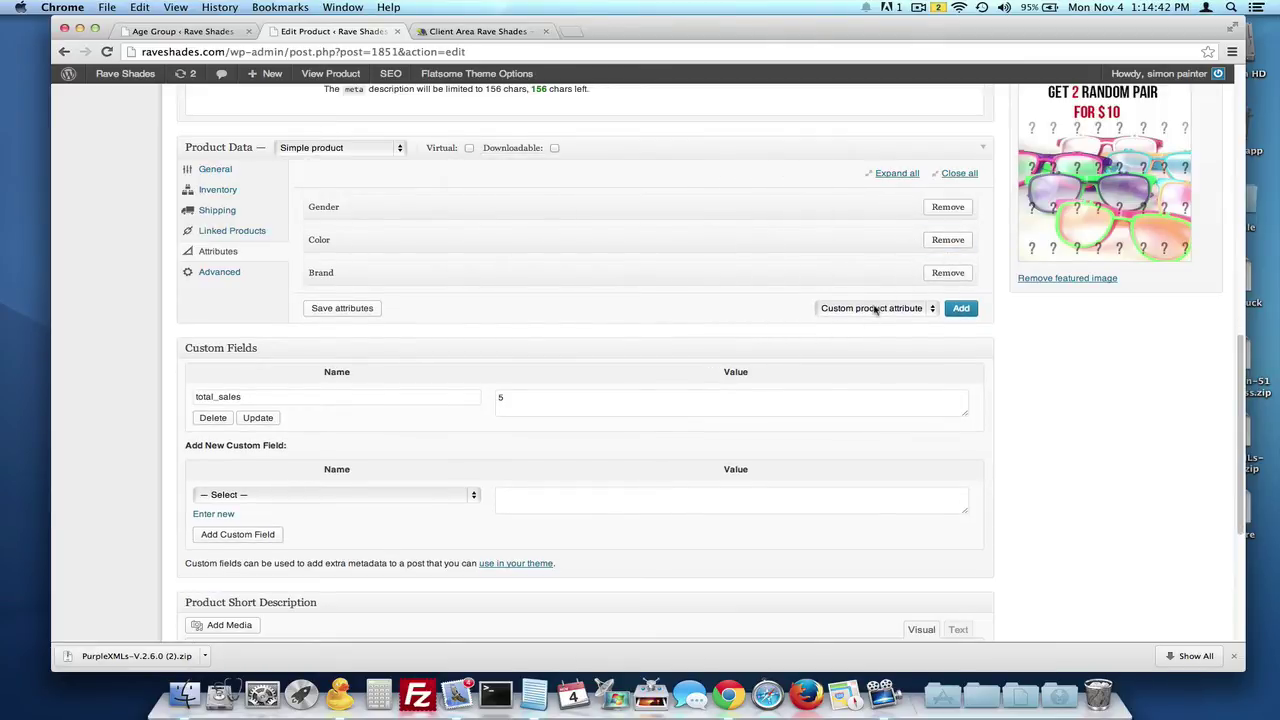
Step: Add the Age Group attribute back to the product with Adult as its only value
{"action": "left_click", "coordinate": [875, 310]}
{"action": "left_click", "coordinate": [860, 331]}
{"action": "left_click", "coordinate": [960, 308]}
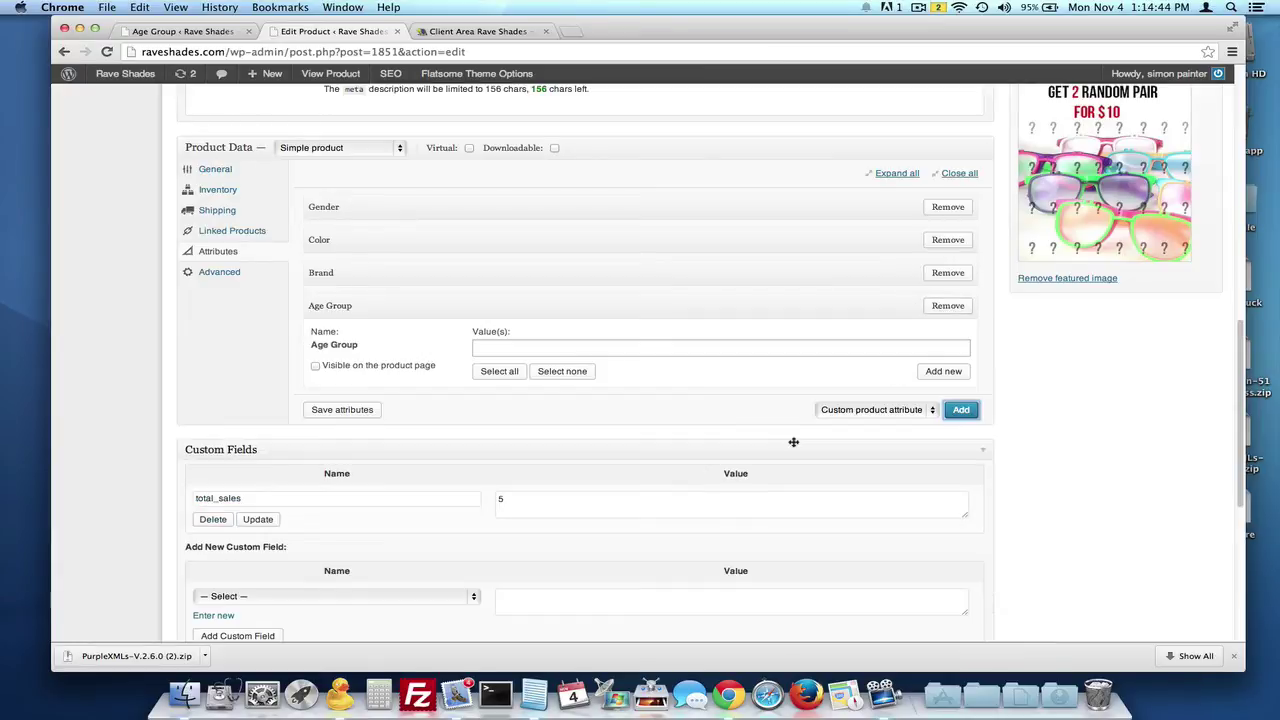
{"action": "left_click", "coordinate": [508, 346]}
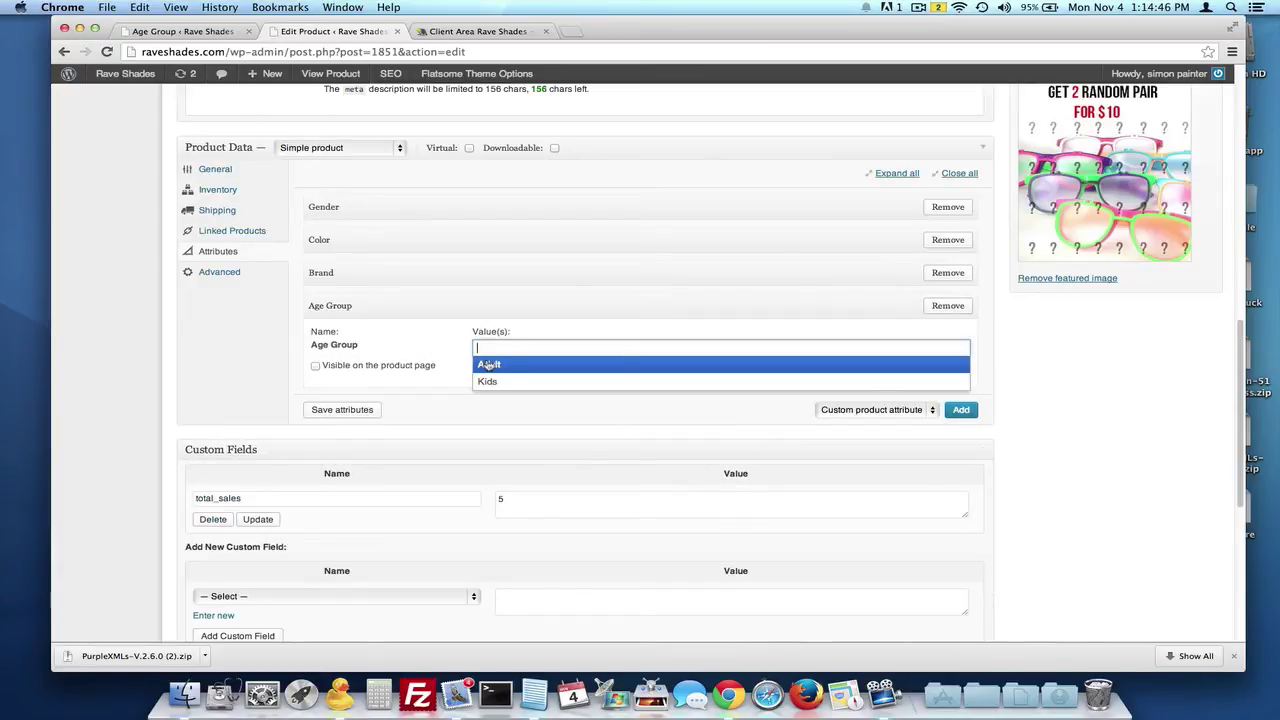
{"action": "left_click", "coordinate": [490, 365]}
{"action": "left_click", "coordinate": [543, 350]}
{"action": "left_click", "coordinate": [548, 368]}
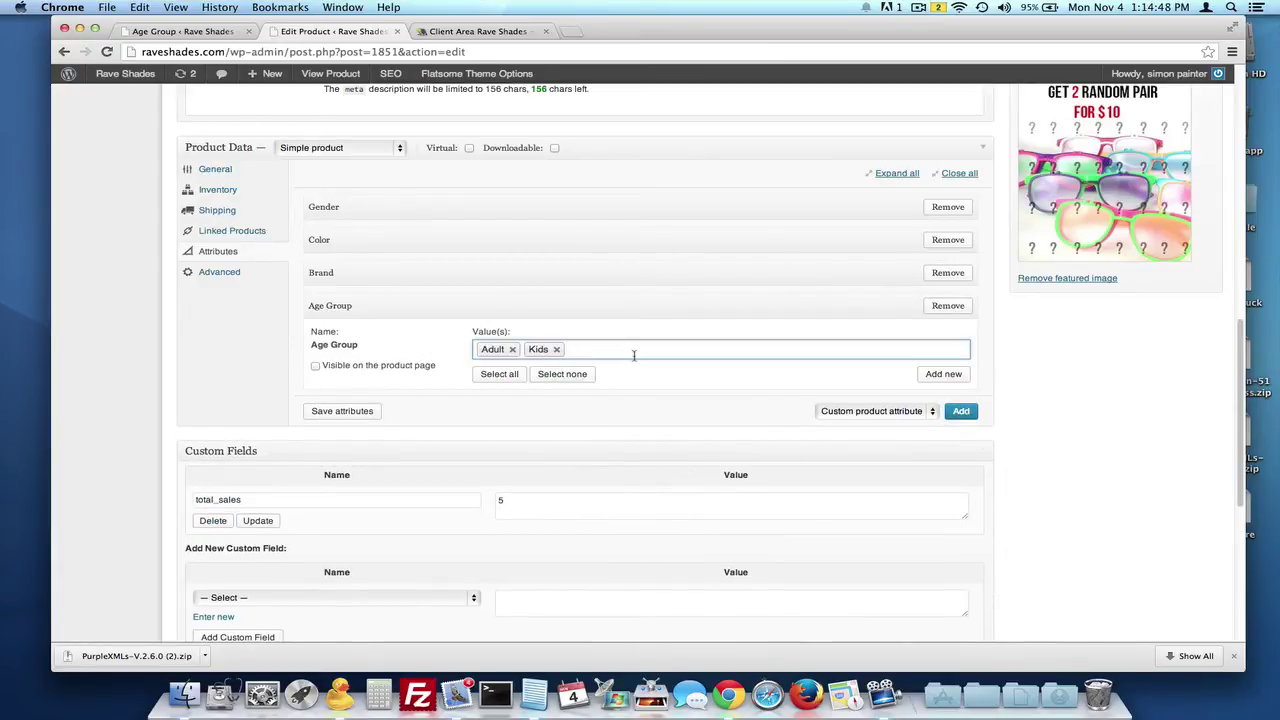
{"action": "key", "text": "BackSpace"}
{"action": "key", "text": "BackSpace"}
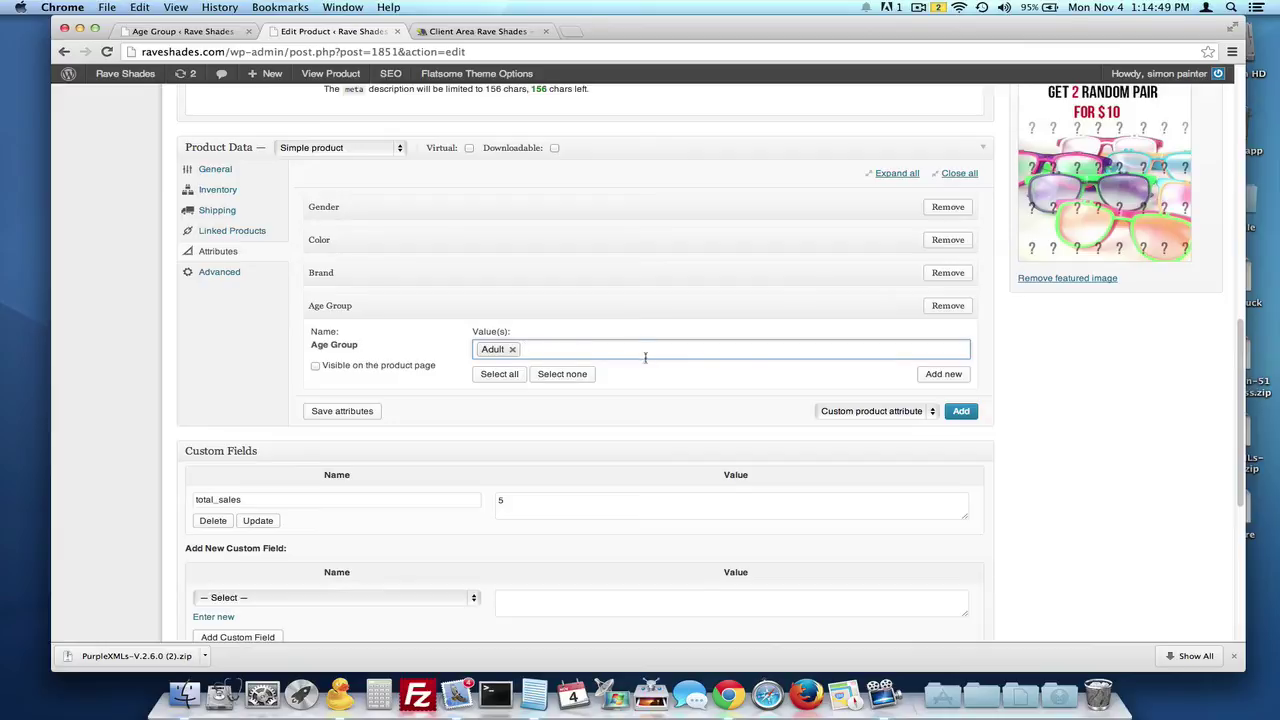
{"action": "left_click", "coordinate": [1001, 392]}
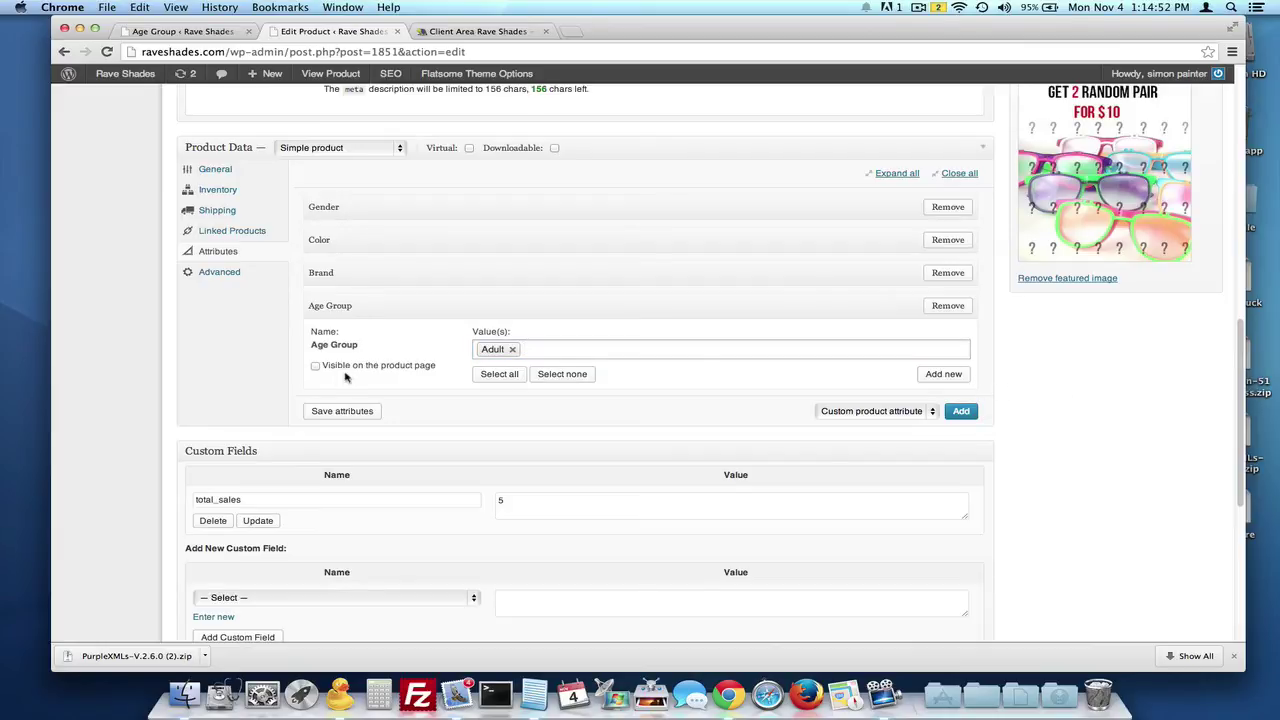
Step: Check the value of the product's Color attribute and update the product to save its attributes
{"action": "left_click", "coordinate": [365, 240]}
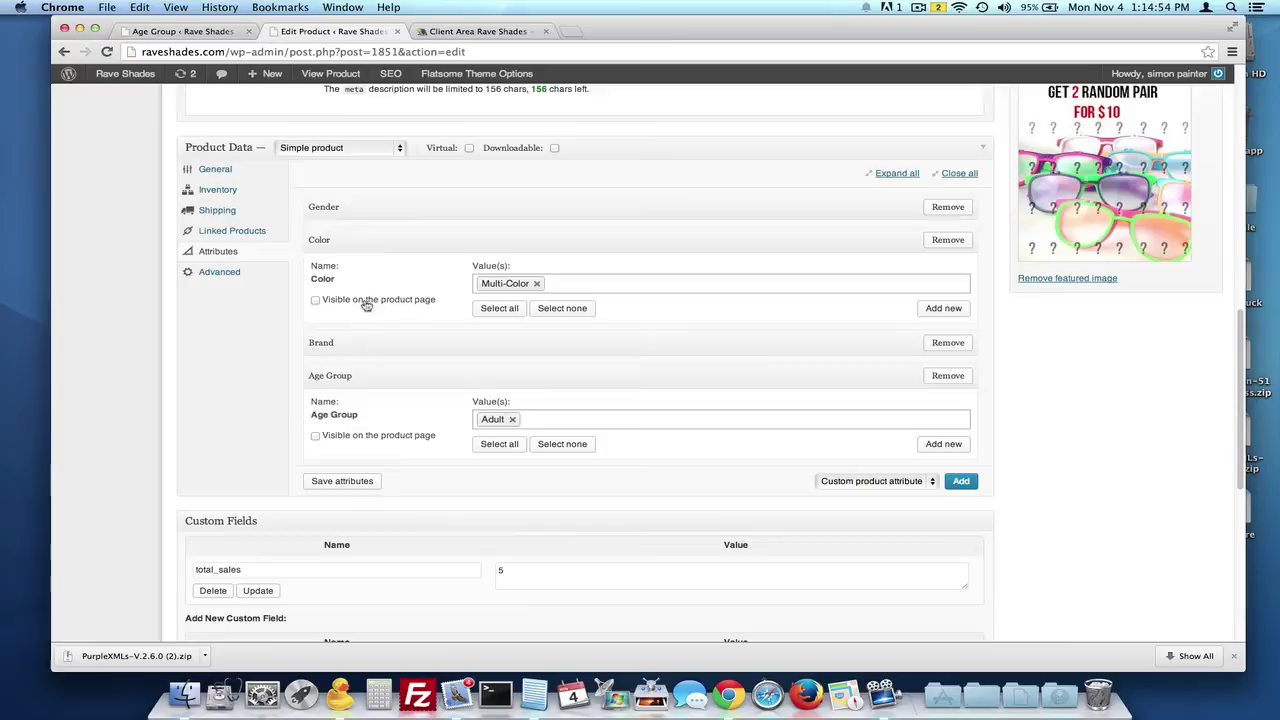
{"action": "left_click", "coordinate": [382, 244]}
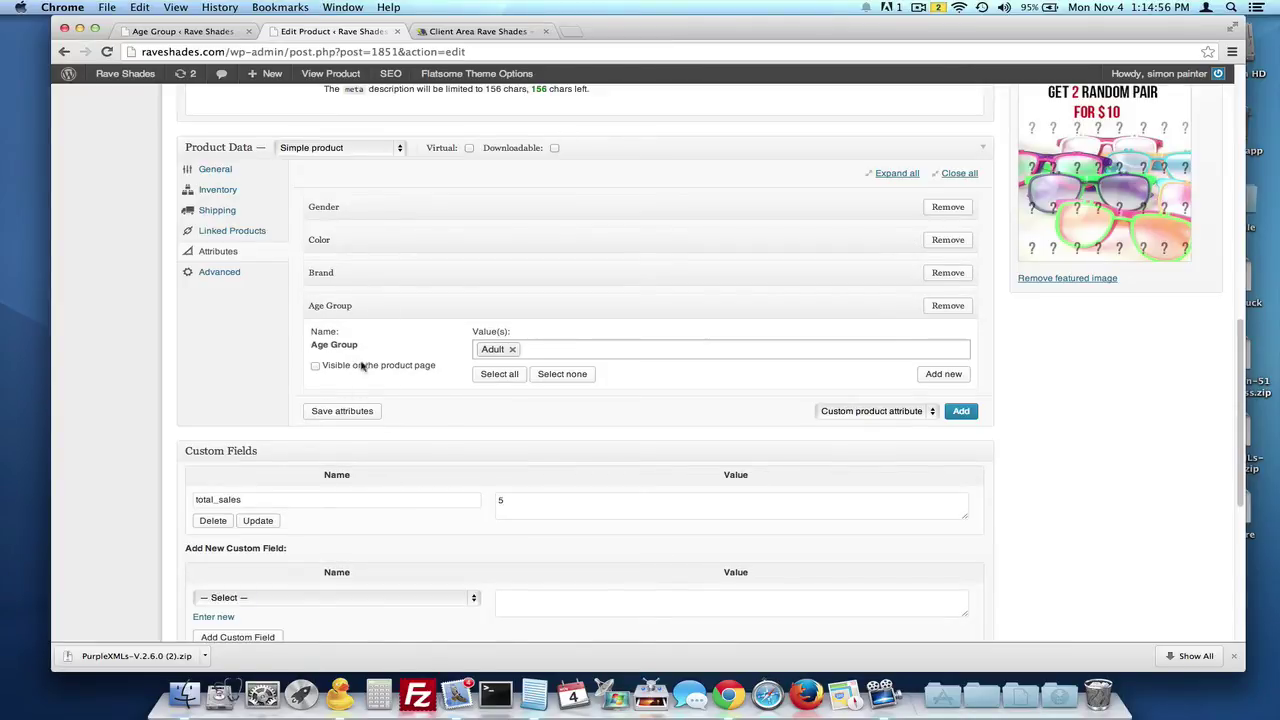
{"action": "scroll", "coordinate": [1047, 368], "scroll_direction": "up", "scroll_amount": 10}
{"action": "left_click", "coordinate": [1189, 313]}
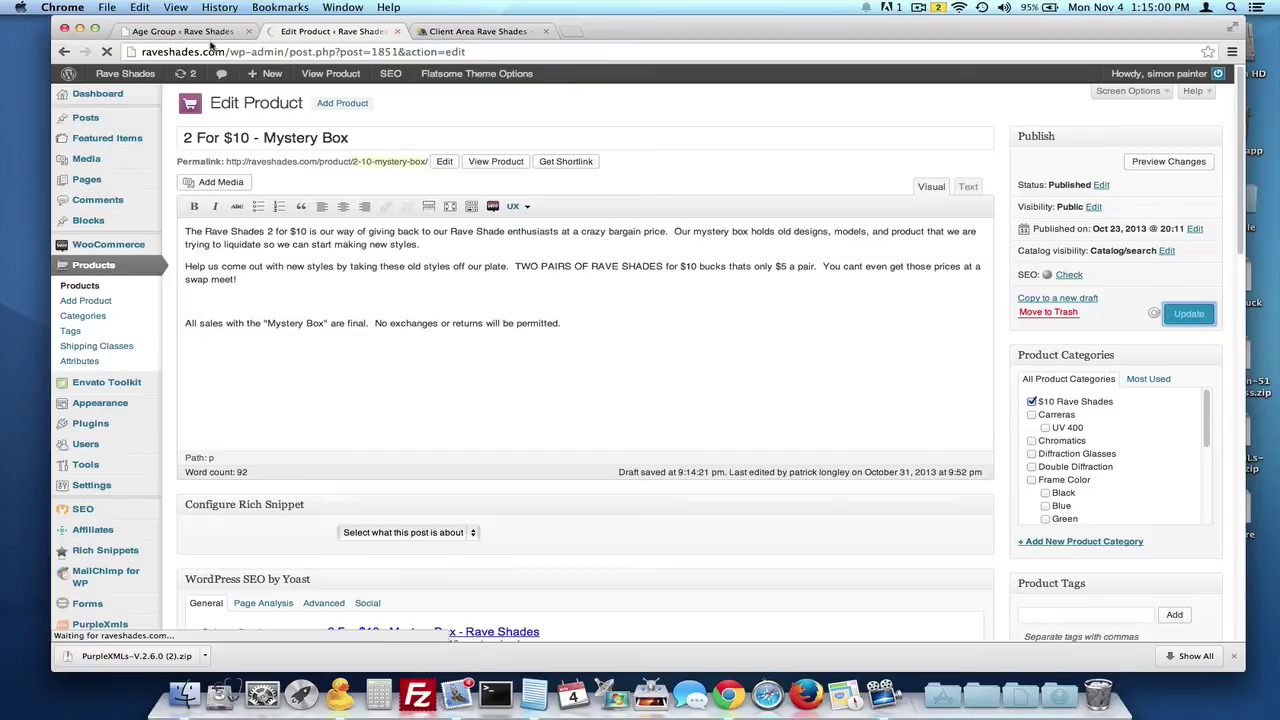
Step: Open the PurpleXmls Feeds page and set the feed output of the Google Products XML to All Categories
{"action": "left_click", "coordinate": [215, 33]}
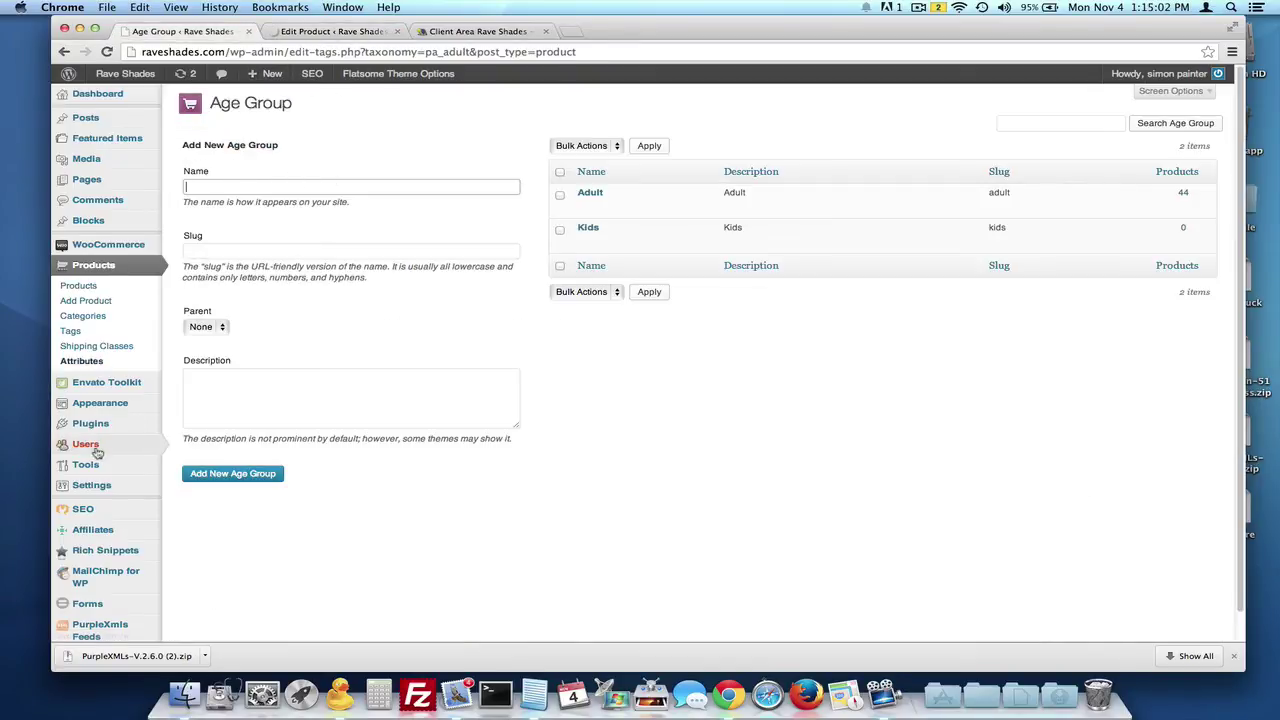
{"action": "scroll", "coordinate": [105, 600], "scroll_direction": "down", "scroll_amount": 1}
{"action": "mouse_move", "coordinate": [108, 597]}
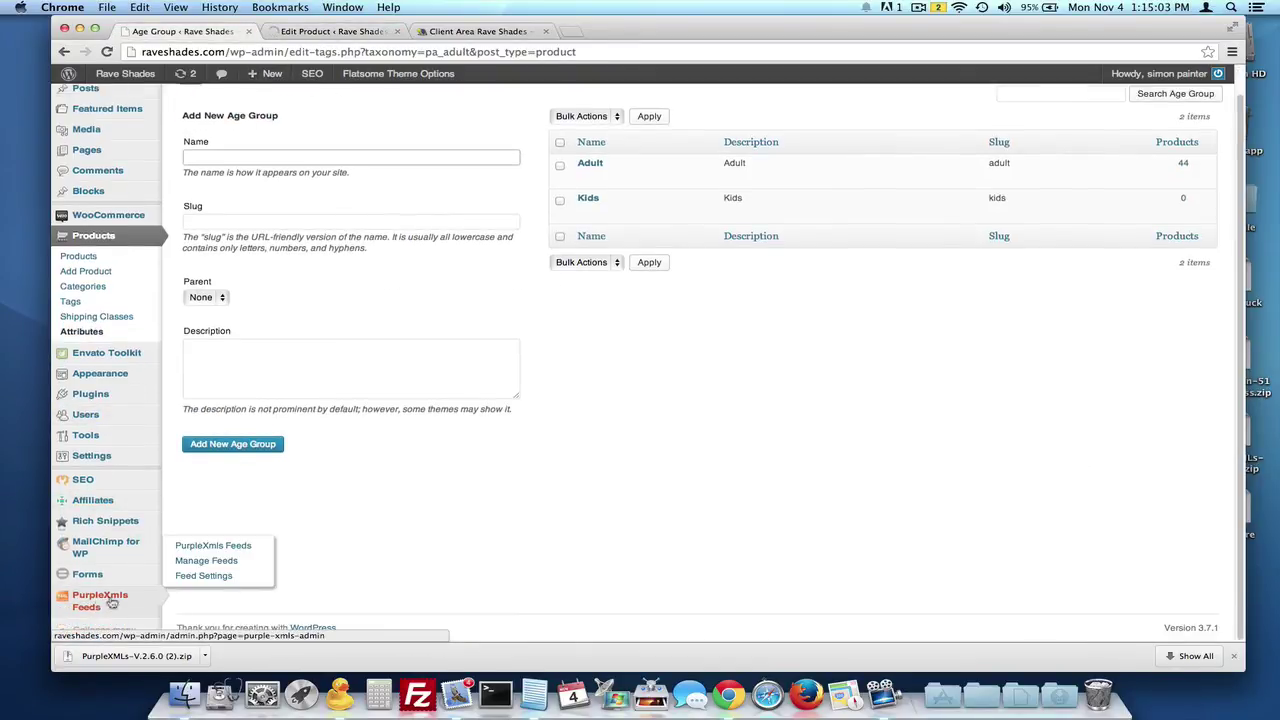
{"action": "left_click", "coordinate": [198, 548]}
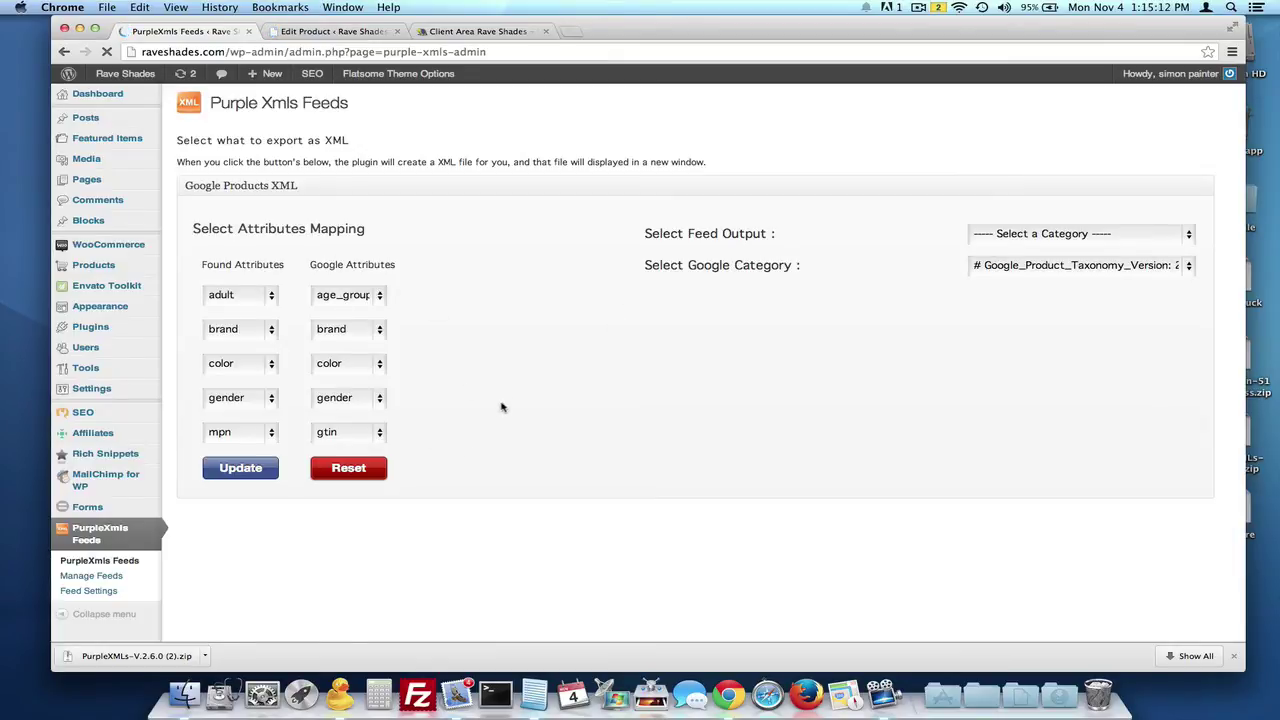
{"action": "left_click_drag", "start_coordinate": [673, 238], "coordinate": [820, 247]}
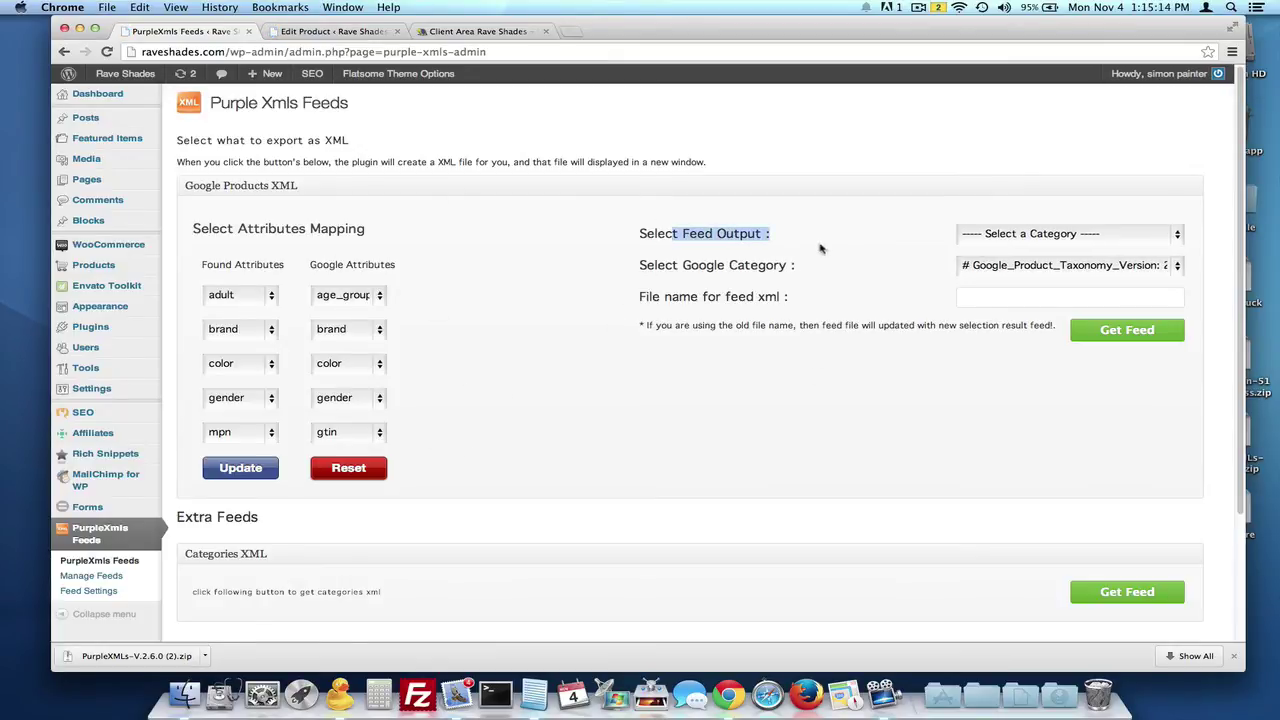
{"action": "left_click", "coordinate": [1030, 233]}
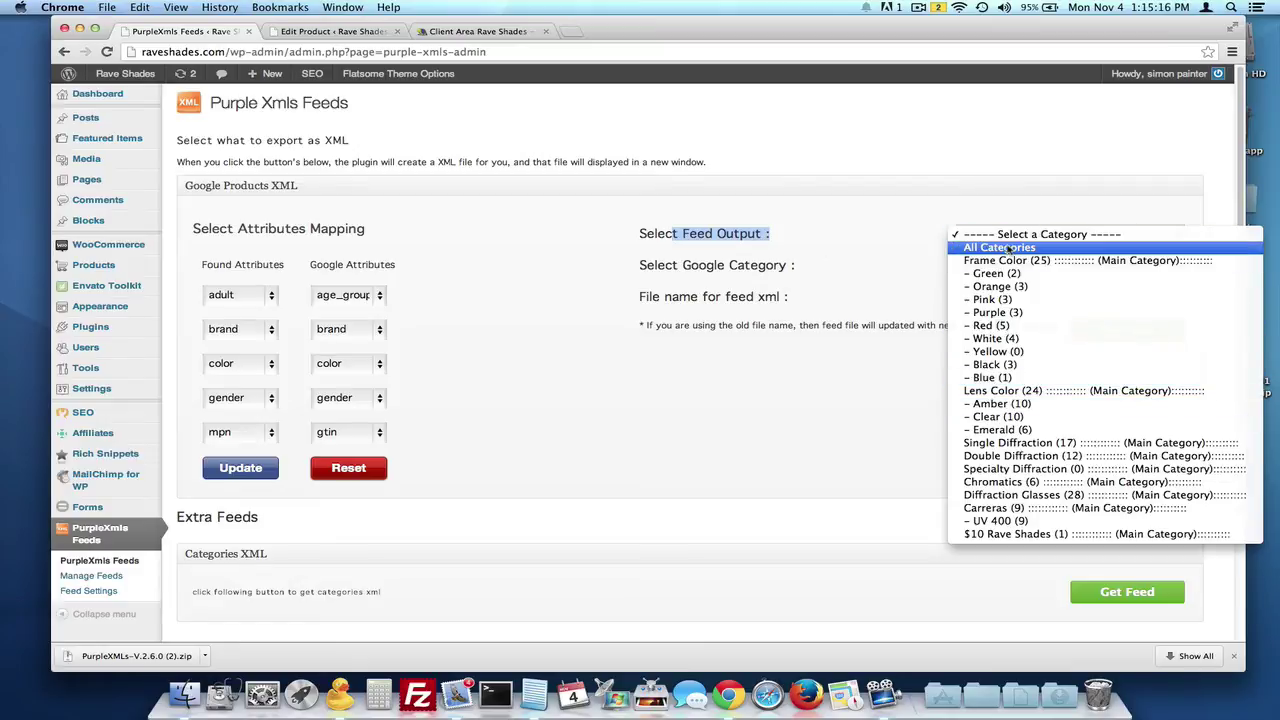
{"action": "key", "text": "Return"}
{"action": "left_click", "coordinate": [1087, 238]}
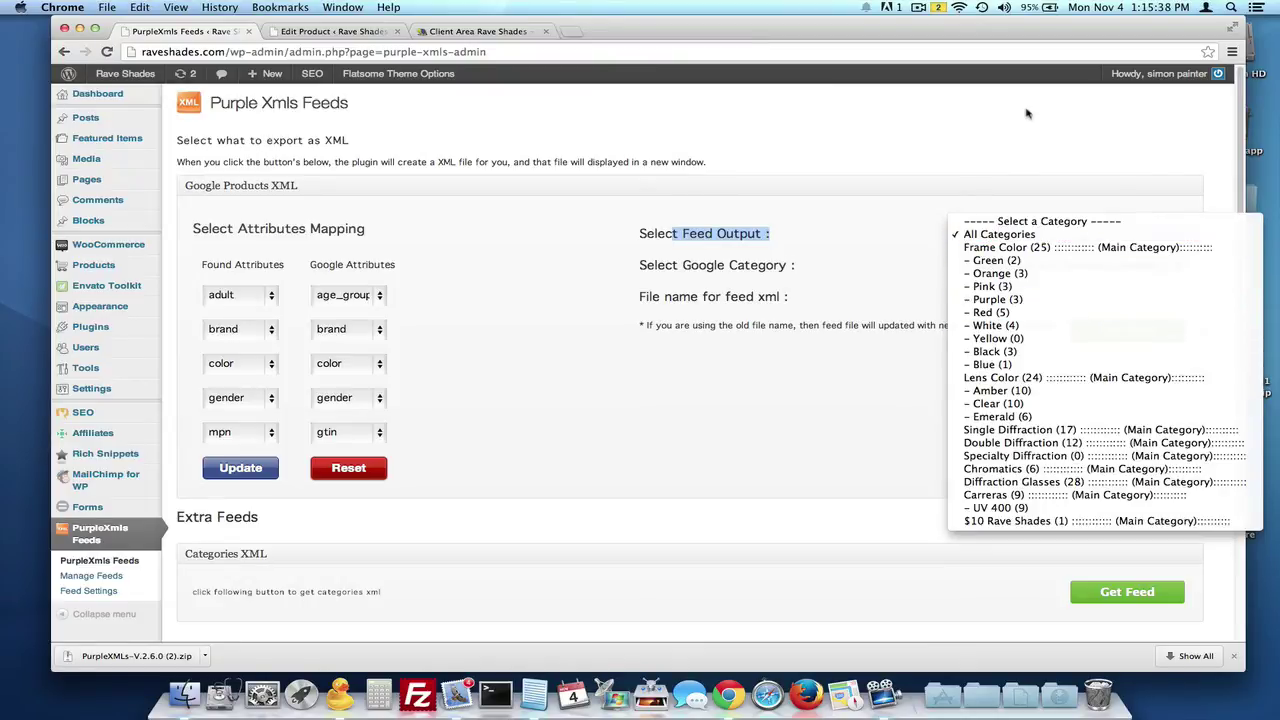
{"action": "left_click", "coordinate": [995, 234]}
Step: Set the feed's Google category to Apparel & Accessories > Clothing Accessories > Sunglasses
{"action": "left_click_drag", "start_coordinate": [644, 272], "coordinate": [986, 258]}
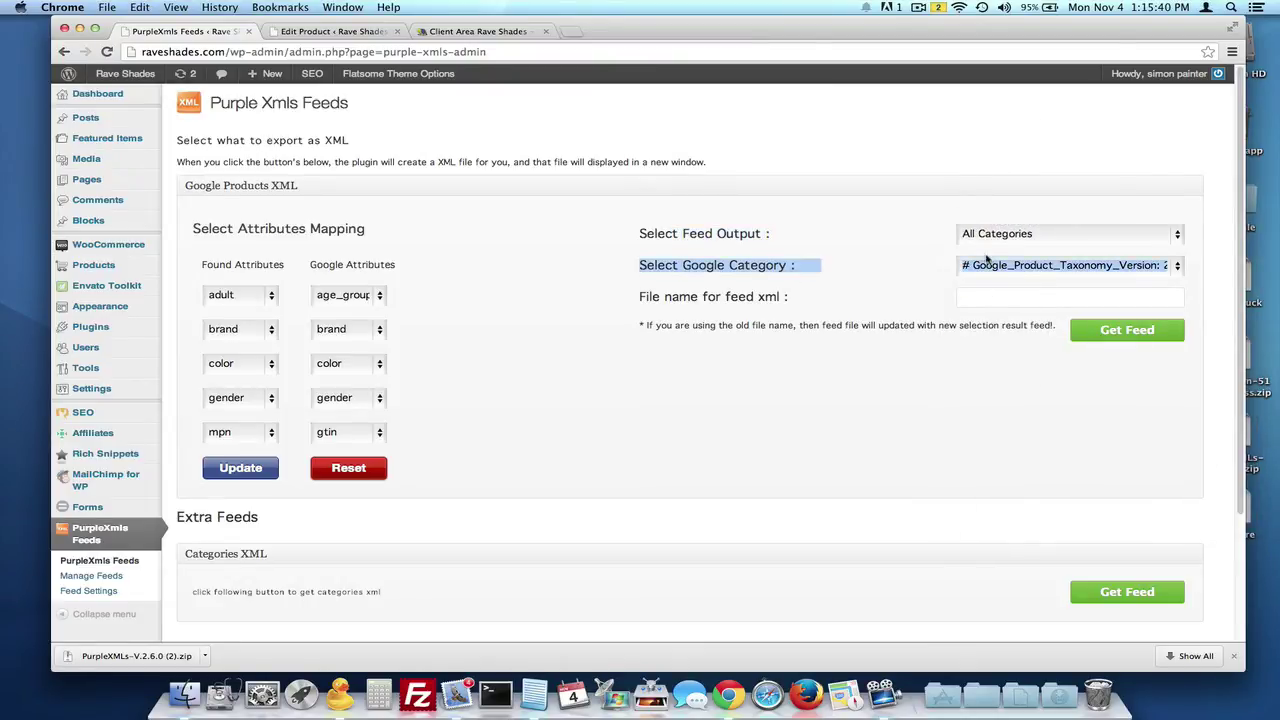
{"action": "left_click", "coordinate": [1020, 268]}
{"action": "scroll", "coordinate": [787, 347], "scroll_direction": "down", "scroll_amount": 10}
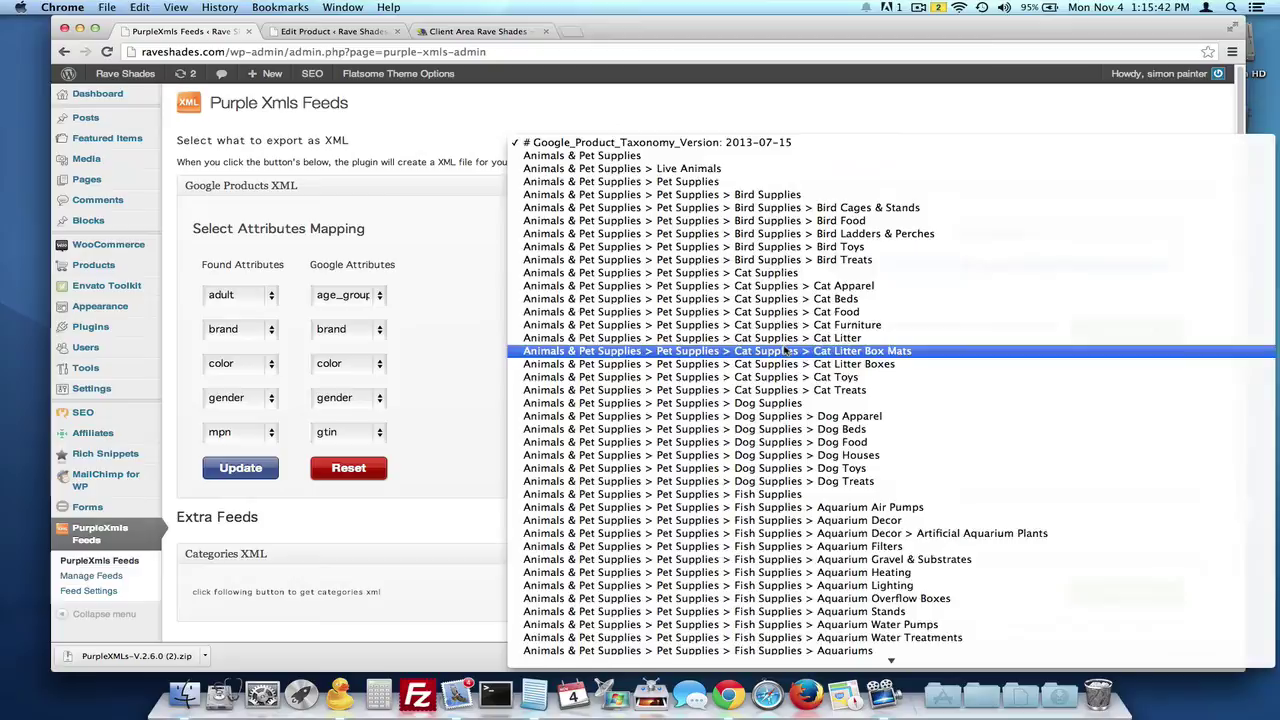
{"action": "scroll", "coordinate": [787, 347], "scroll_direction": "down", "scroll_amount": 15}
{"action": "scroll", "coordinate": [787, 347], "scroll_direction": "up", "scroll_amount": 5}
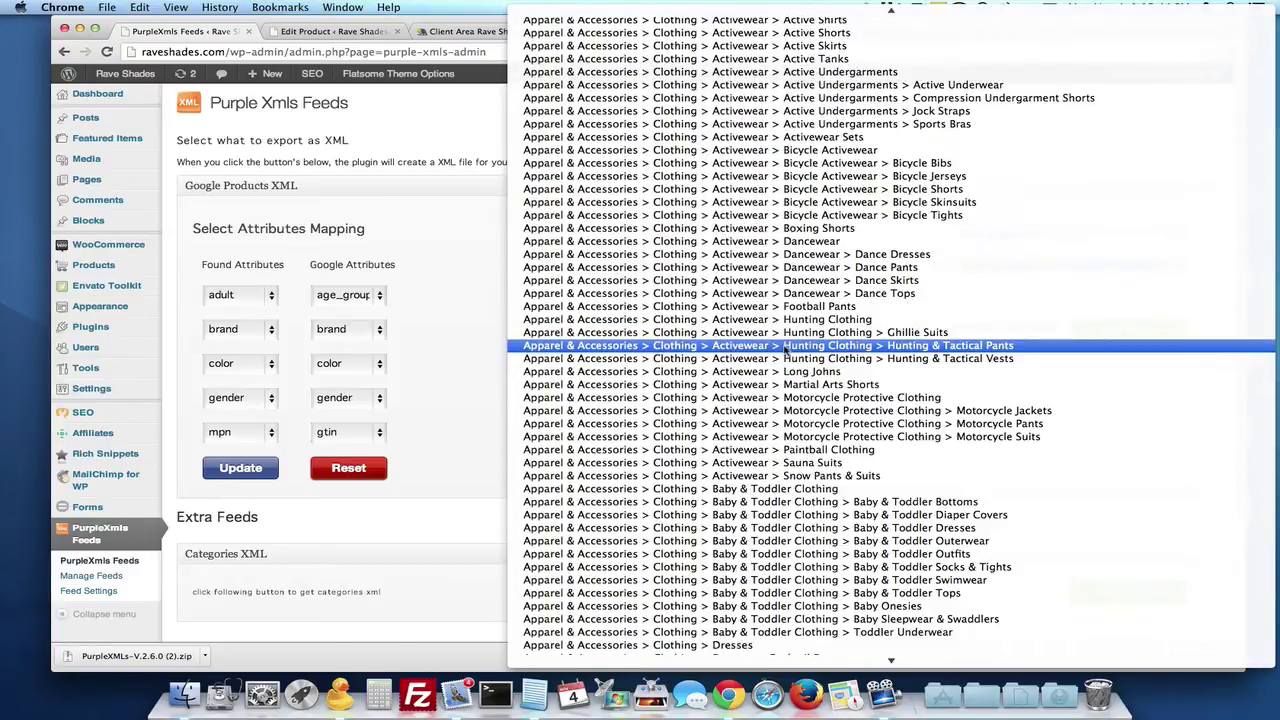
{"action": "scroll", "coordinate": [787, 347], "scroll_direction": "down", "scroll_amount": 20}
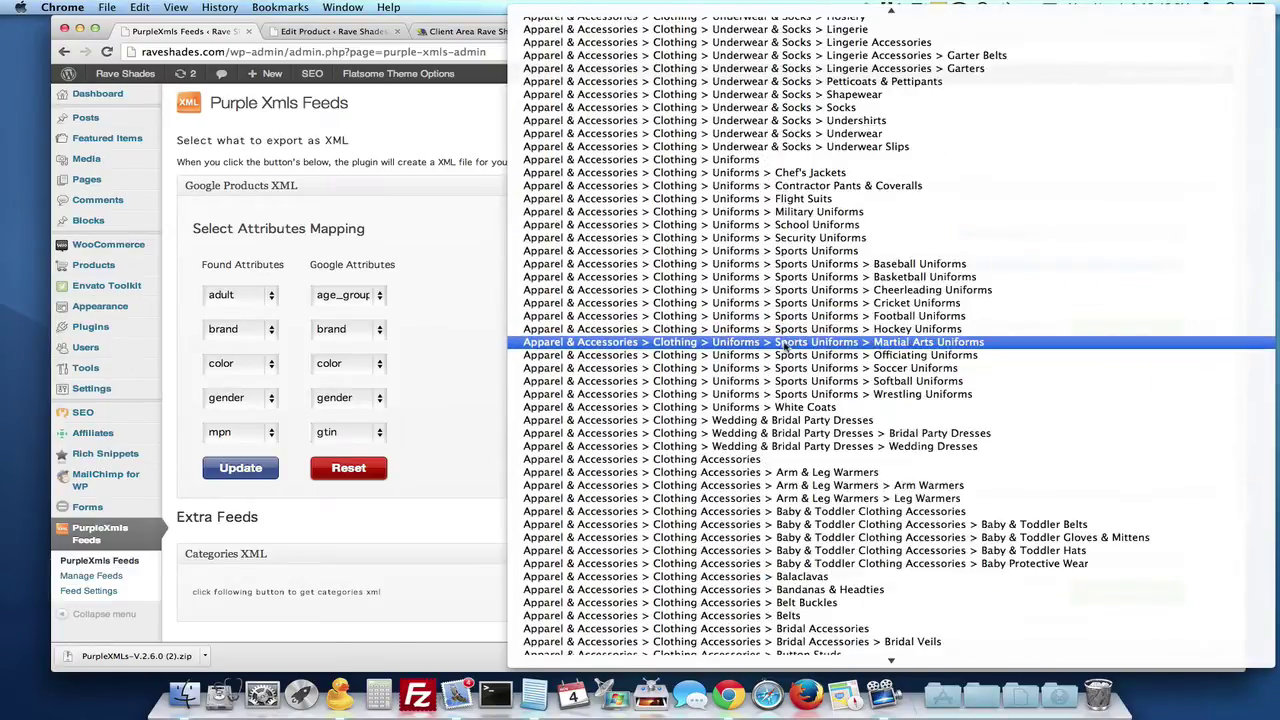
{"action": "scroll", "coordinate": [787, 347], "scroll_direction": "down", "scroll_amount": 10}
{"action": "scroll", "coordinate": [757, 408], "scroll_direction": "down", "scroll_amount": 20}
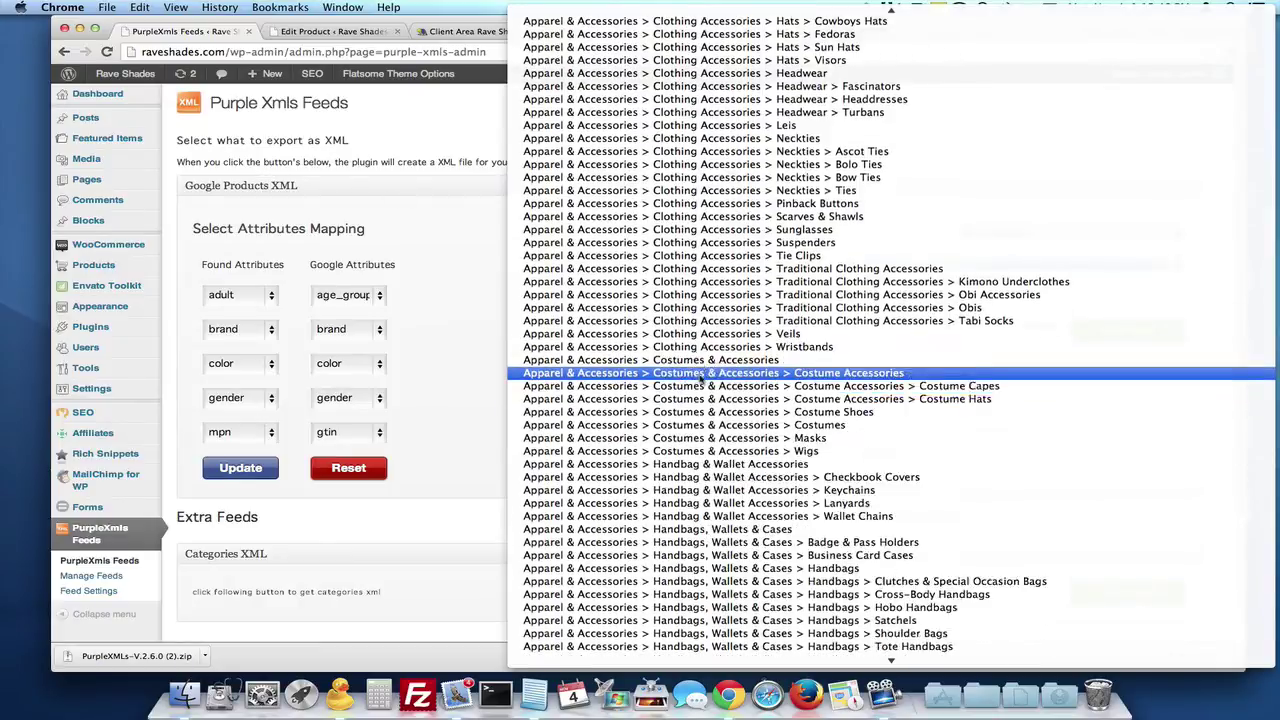
{"action": "scroll", "coordinate": [757, 408], "scroll_direction": "down", "scroll_amount": 16}
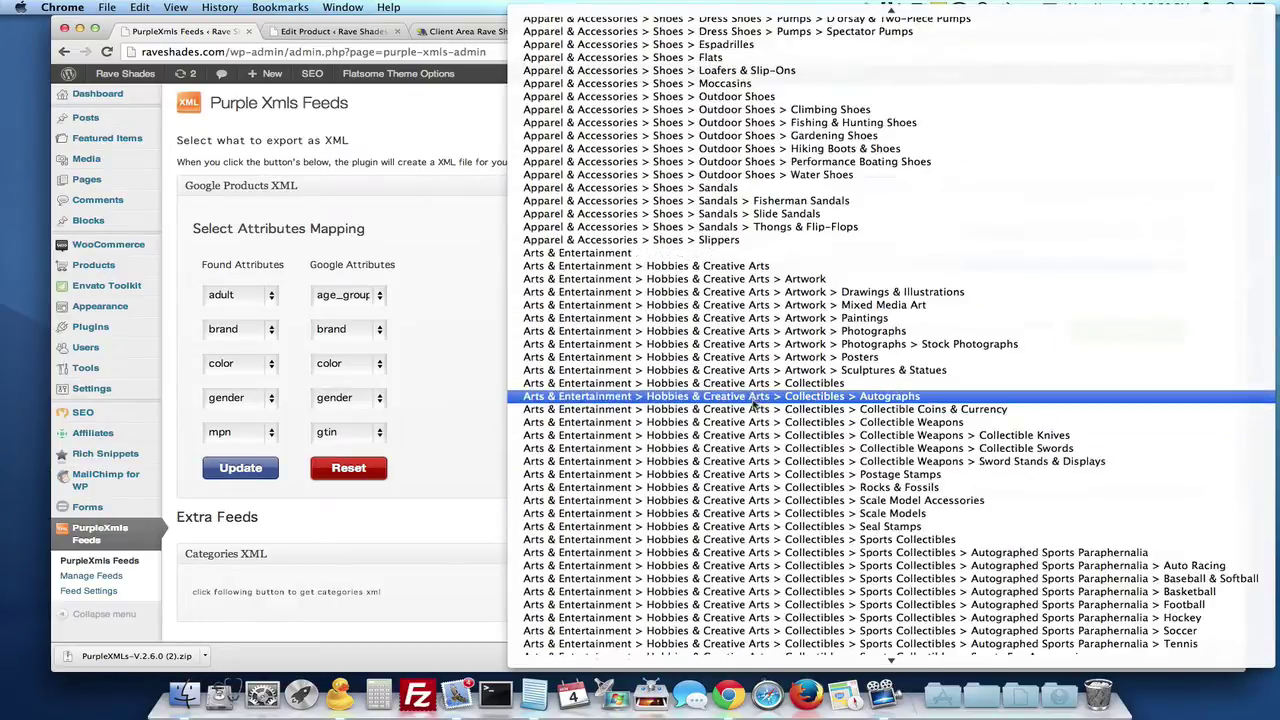
{"action": "scroll", "coordinate": [760, 395], "scroll_direction": "up", "scroll_amount": 10}
{"action": "scroll", "coordinate": [877, 310], "scroll_direction": "up", "scroll_amount": 20}
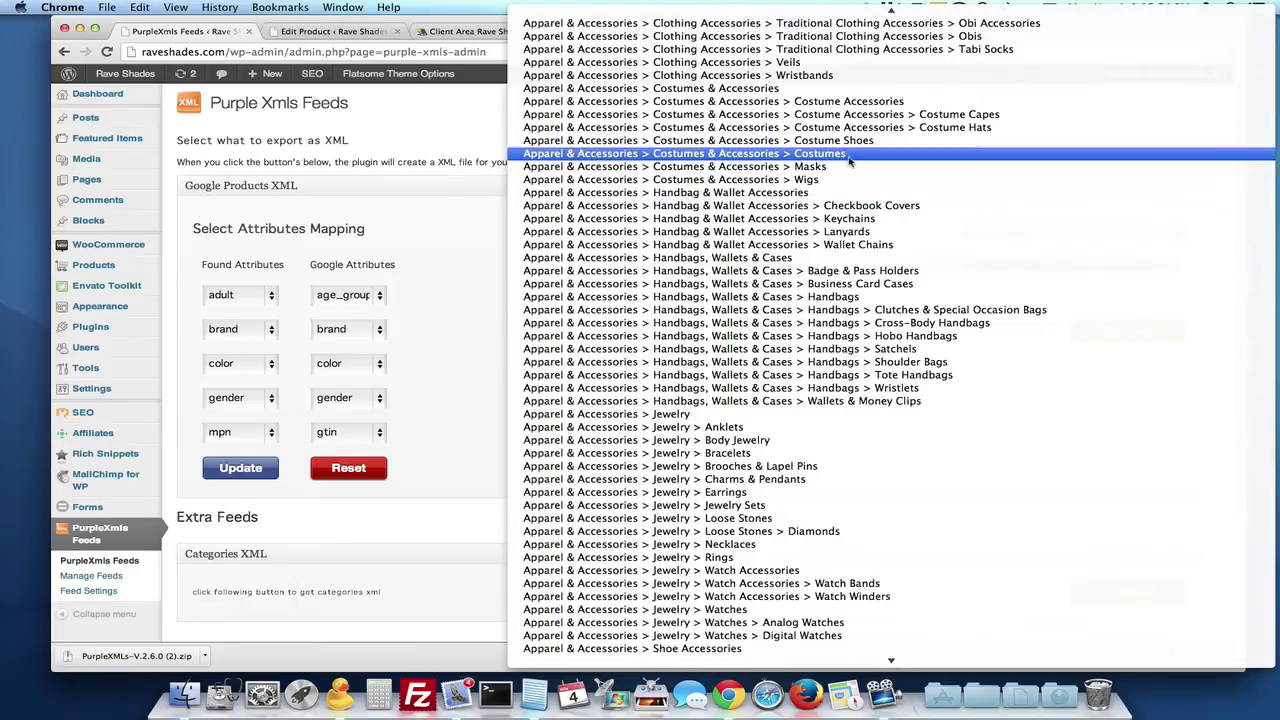
{"action": "scroll", "coordinate": [840, 200], "scroll_direction": "up", "scroll_amount": 7}
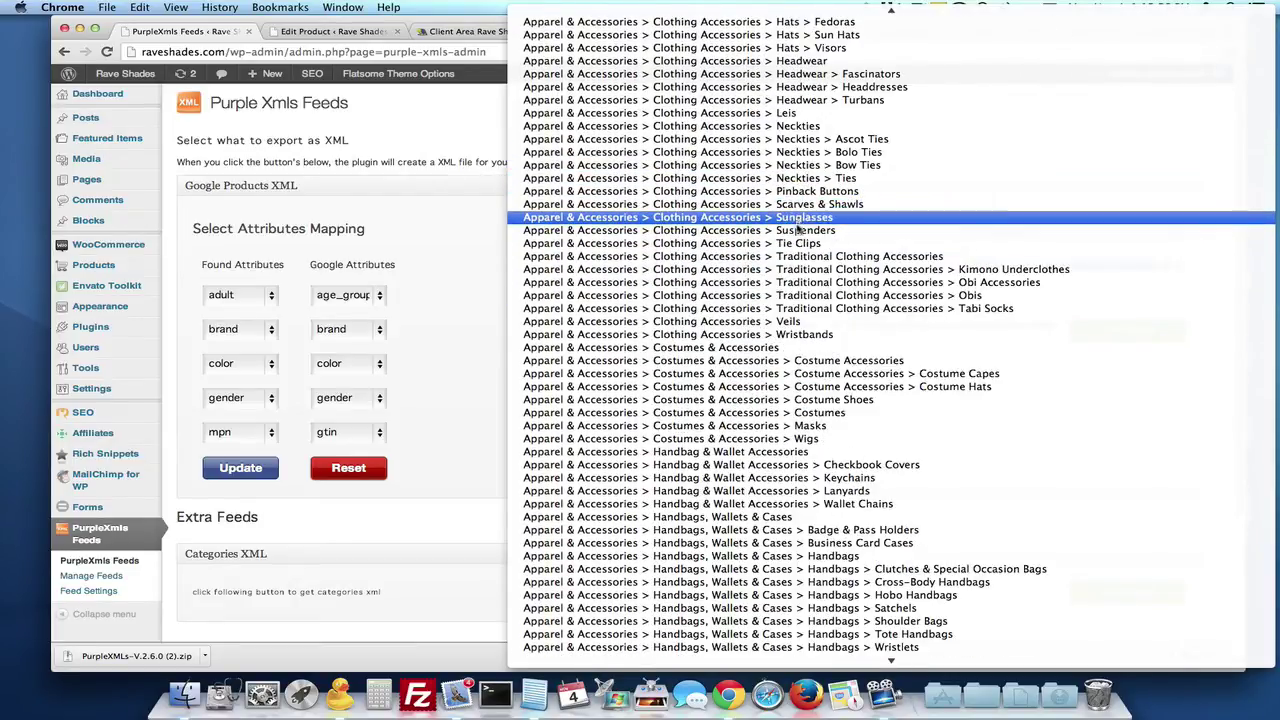
{"action": "left_click", "coordinate": [793, 217]}
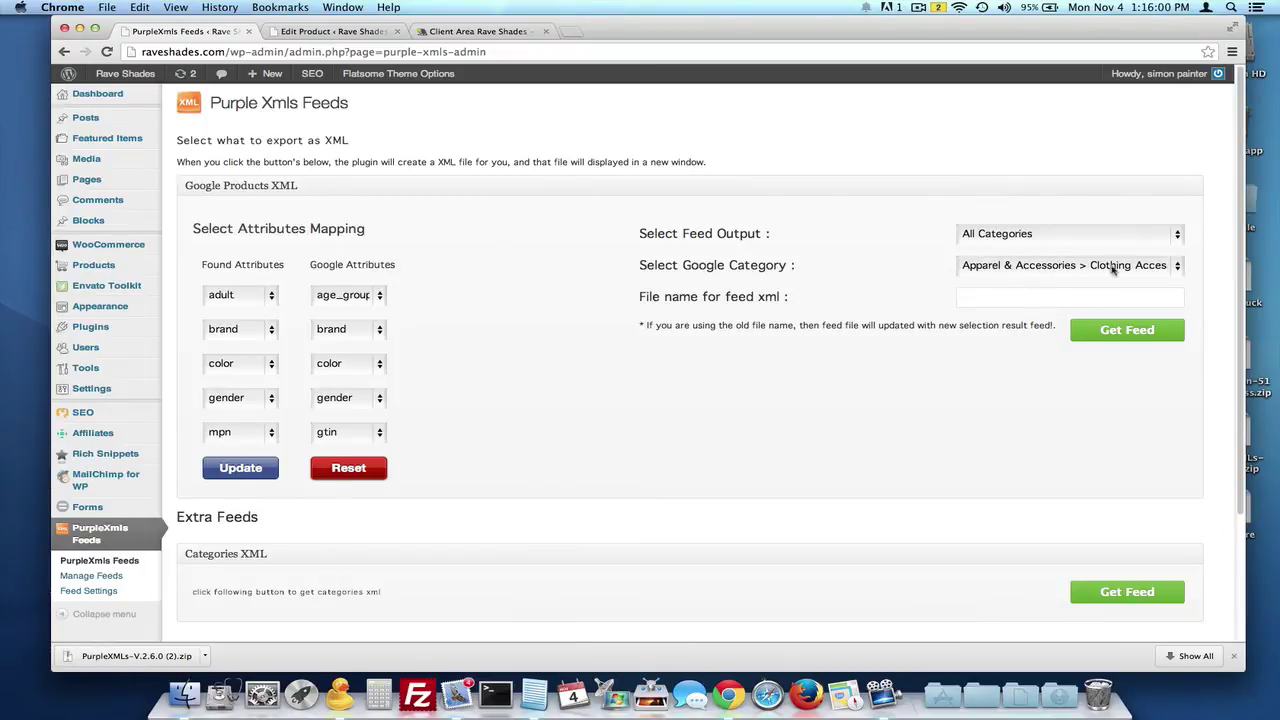
{"action": "left_click", "coordinate": [1074, 270]}
{"action": "scroll", "coordinate": [679, 322], "scroll_direction": "up", "scroll_amount": 3}
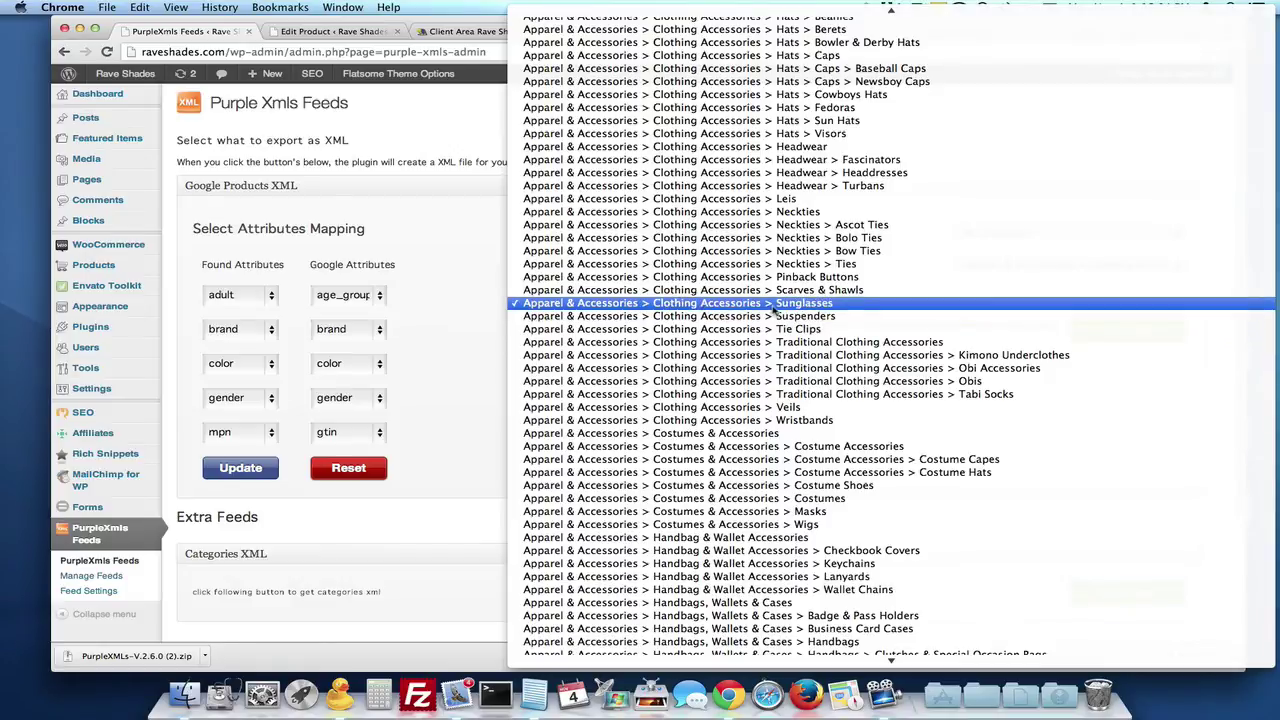
{"action": "left_click", "coordinate": [803, 308]}
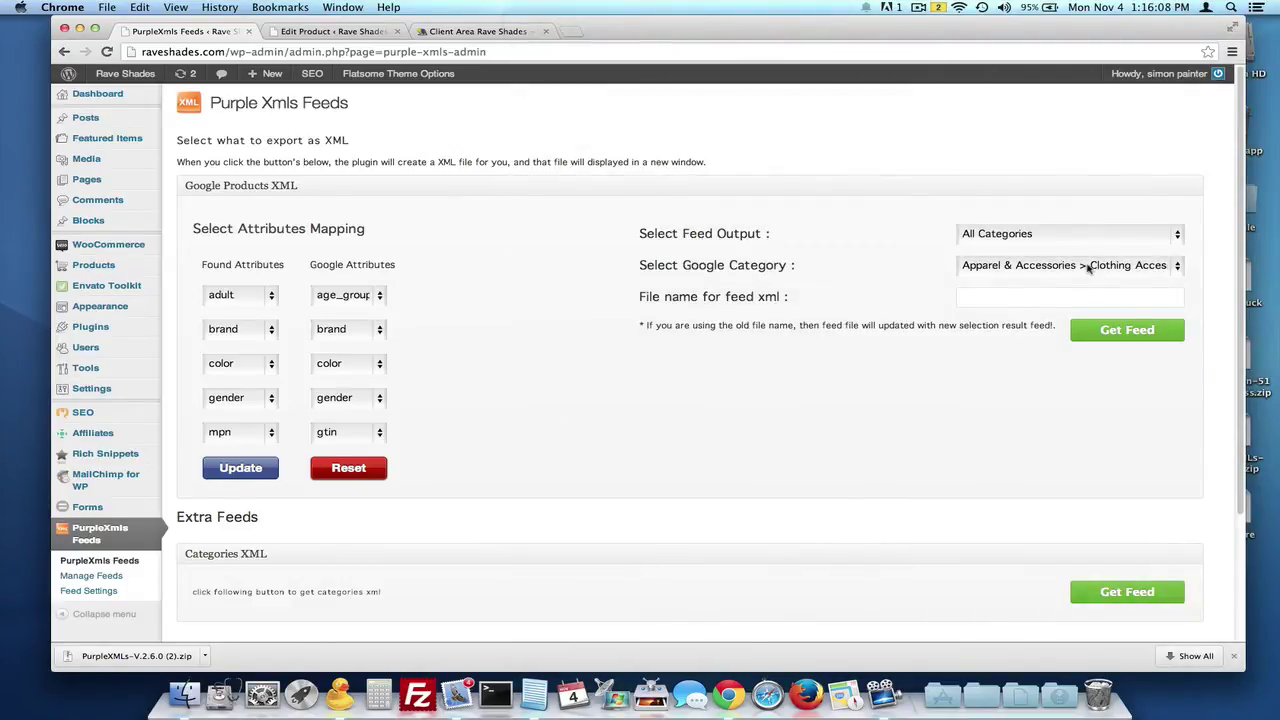
Step: Set the Google category to Apparel & Accessories > Clothing Accessories and generate the Google products feed with the file name left blank
{"action": "left_click", "coordinate": [1068, 270]}
{"action": "scroll", "coordinate": [870, 267], "scroll_direction": "up", "scroll_amount": 10}
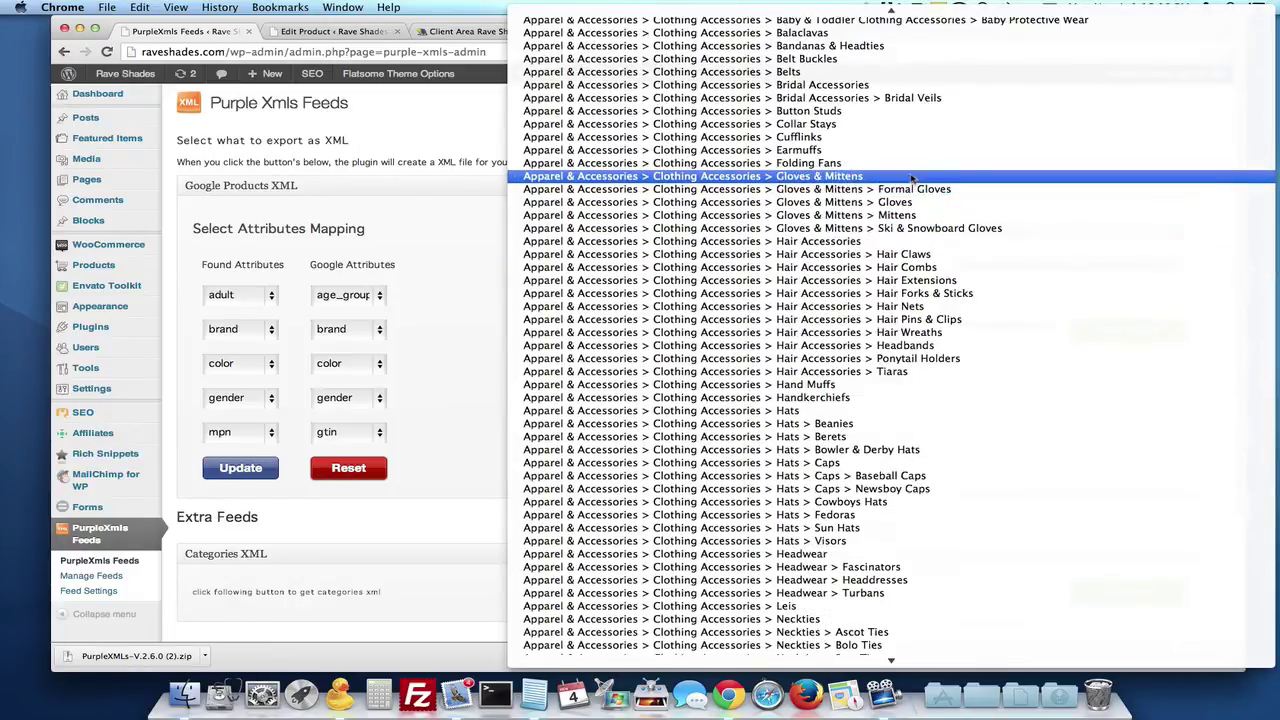
{"action": "scroll", "coordinate": [775, 366], "scroll_direction": "up", "scroll_amount": 3}
{"action": "scroll", "coordinate": [775, 371], "scroll_direction": "down", "scroll_amount": 1}
{"action": "left_click", "coordinate": [775, 371]}
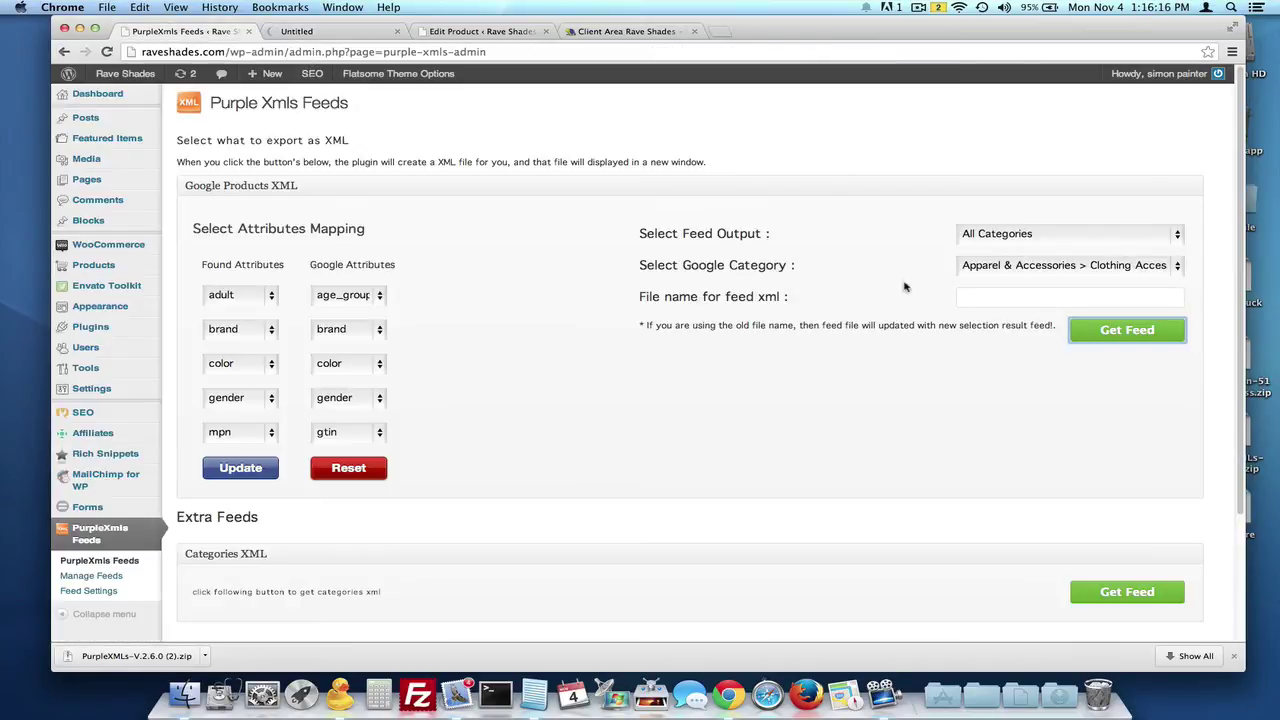
{"action": "left_click", "coordinate": [983, 298]}
{"action": "left_click", "coordinate": [625, 322]}
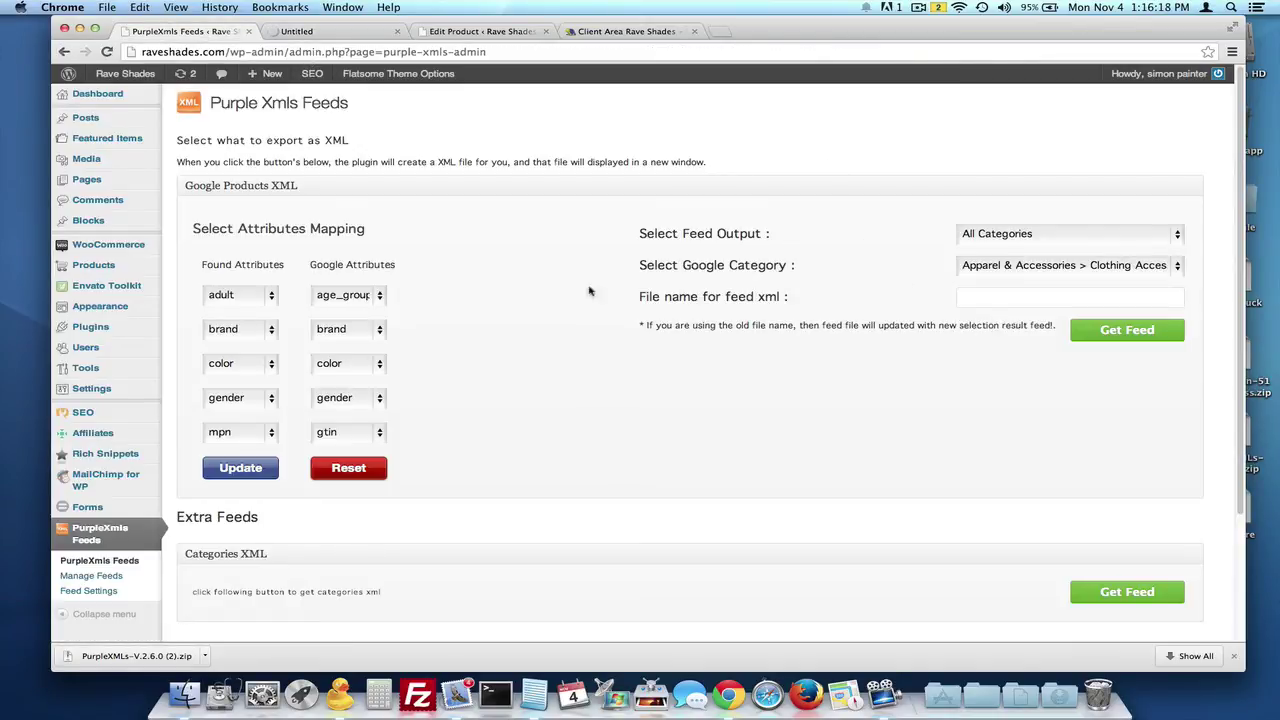
{"action": "left_click", "coordinate": [987, 296]}
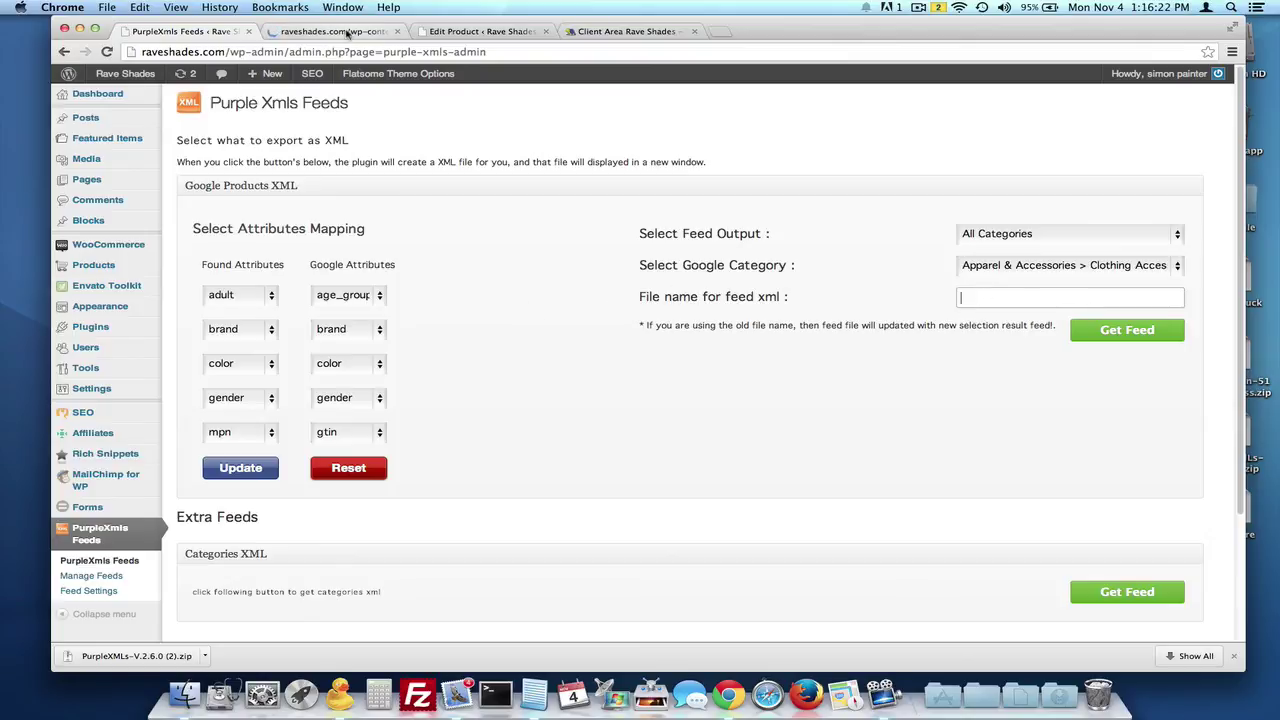
Step: Examine the generated feed's XML content and address, and return to the PurpleXmls Feeds page
{"action": "left_click", "coordinate": [340, 31]}
{"action": "left_click", "coordinate": [445, 52]}
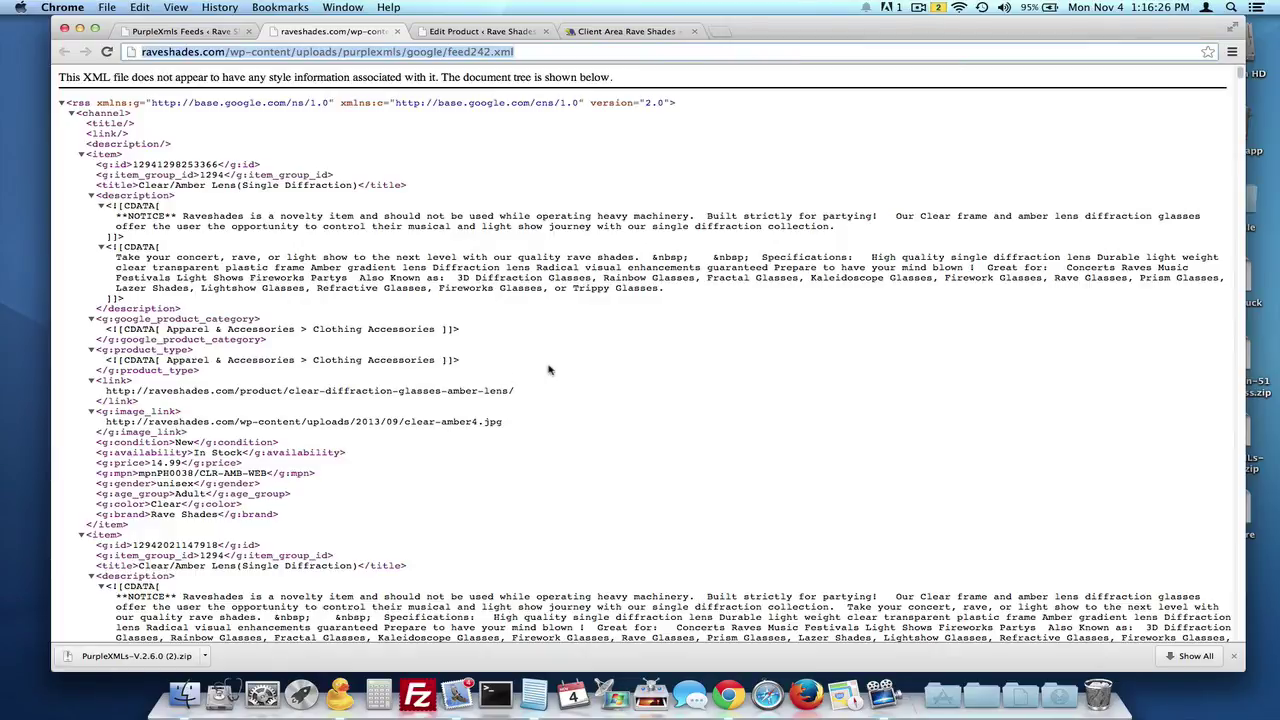
{"action": "left_click", "coordinate": [183, 33]}
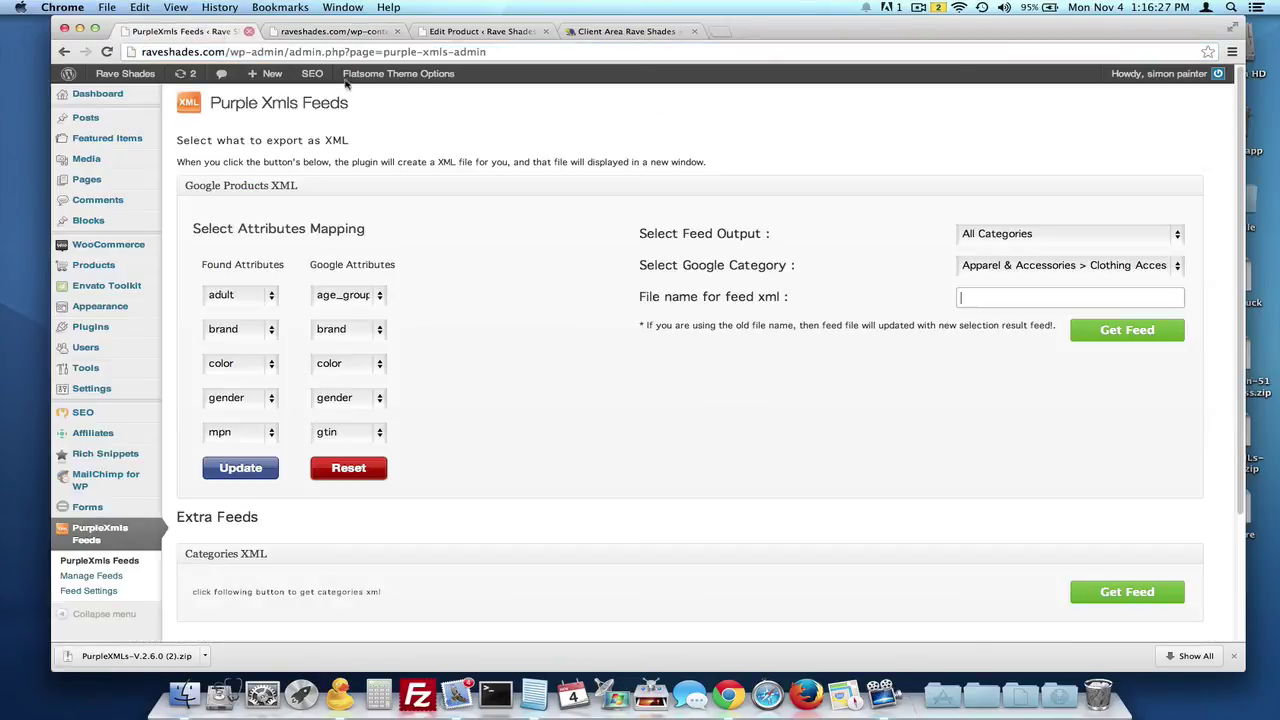
Step: Generate a Google products feed for the Frame Color (25) category with the file name new2
{"action": "left_click", "coordinate": [970, 302]}
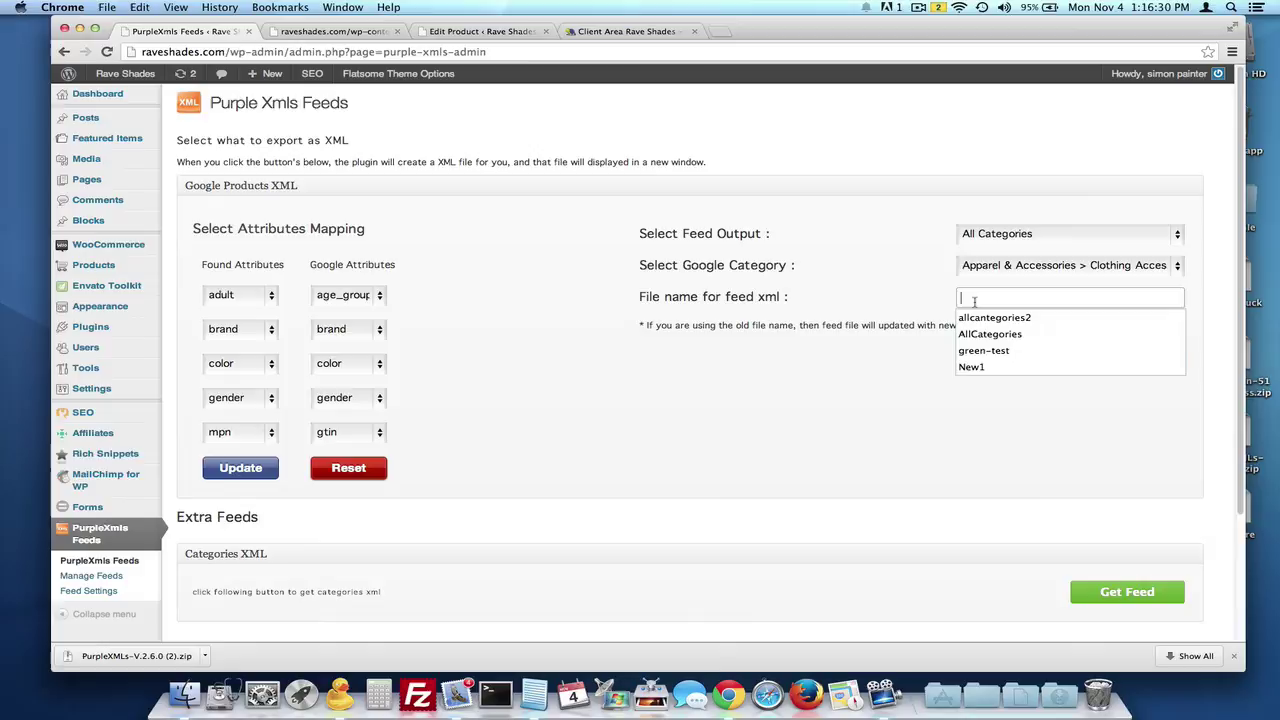
{"action": "left_click", "coordinate": [1052, 236]}
{"action": "left_click", "coordinate": [1052, 250]}
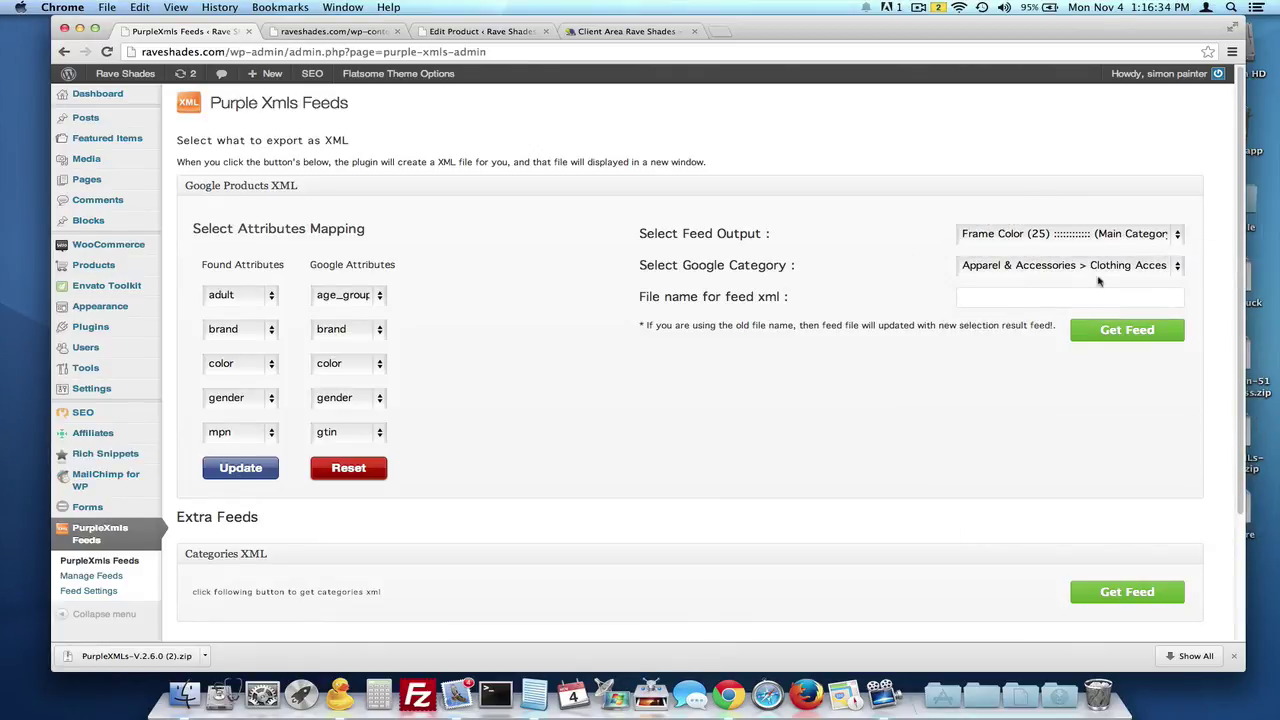
{"action": "left_click", "coordinate": [986, 299]}
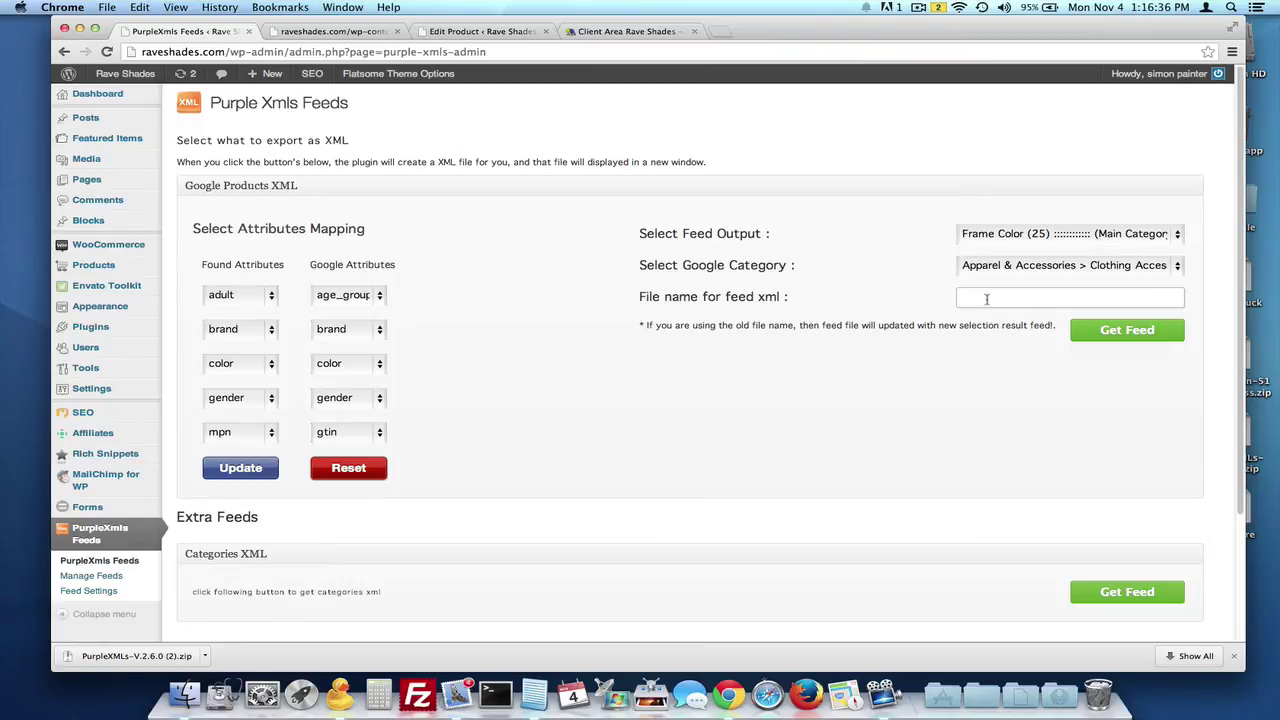
{"action": "type", "text": "new2"}
{"action": "left_click", "coordinate": [1120, 331]}
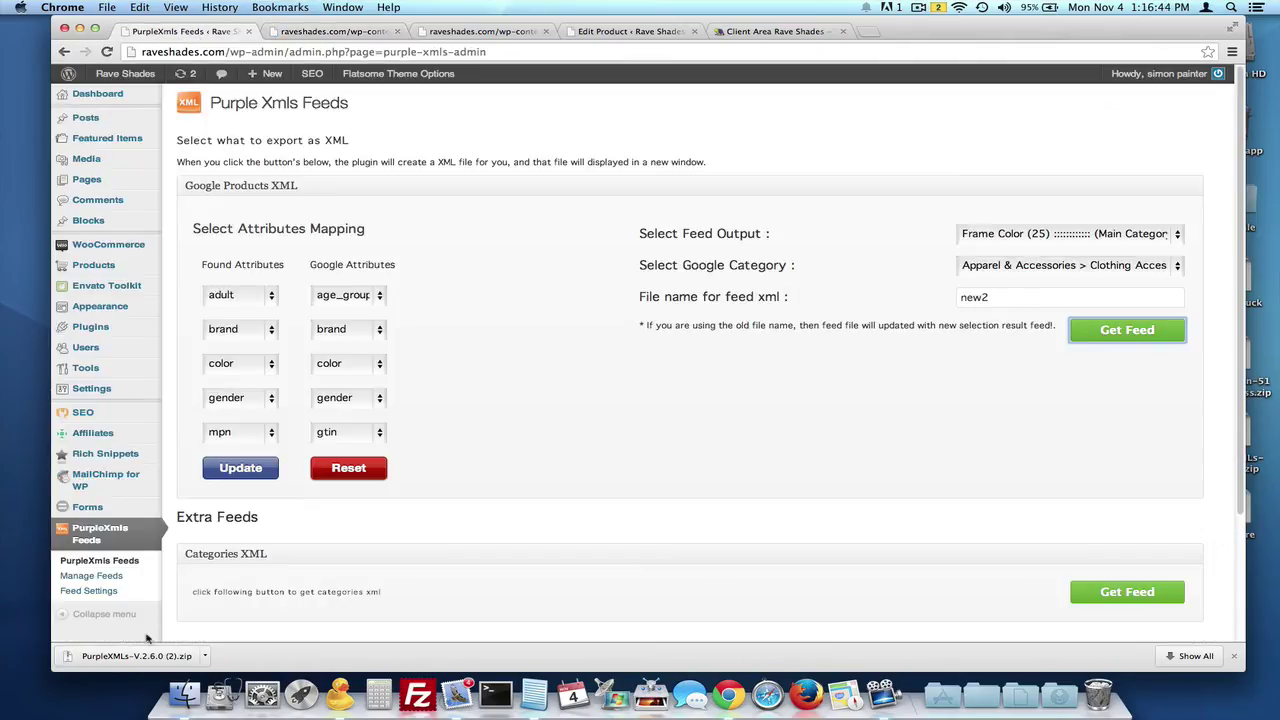
Step: Delete the green-test and feed712 feeds from the Manage Purple Xmls Feeds list
{"action": "left_click", "coordinate": [90, 577]}
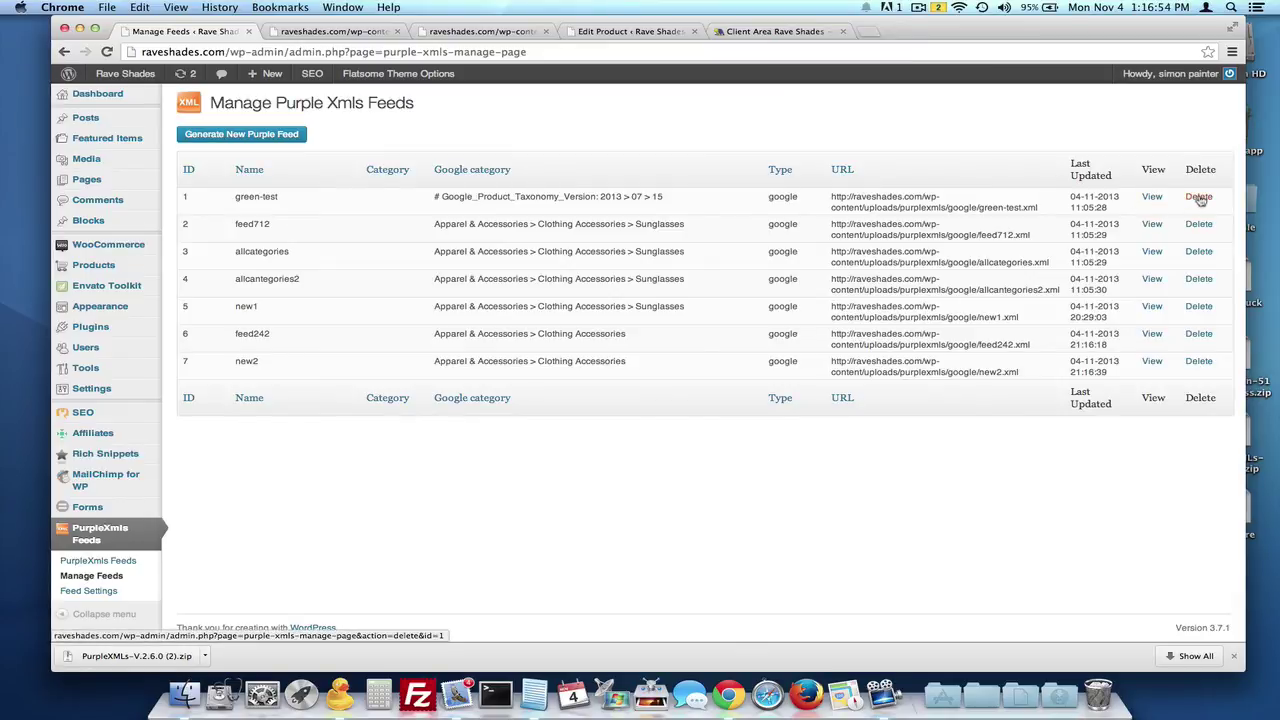
{"action": "left_click", "coordinate": [1203, 252]}
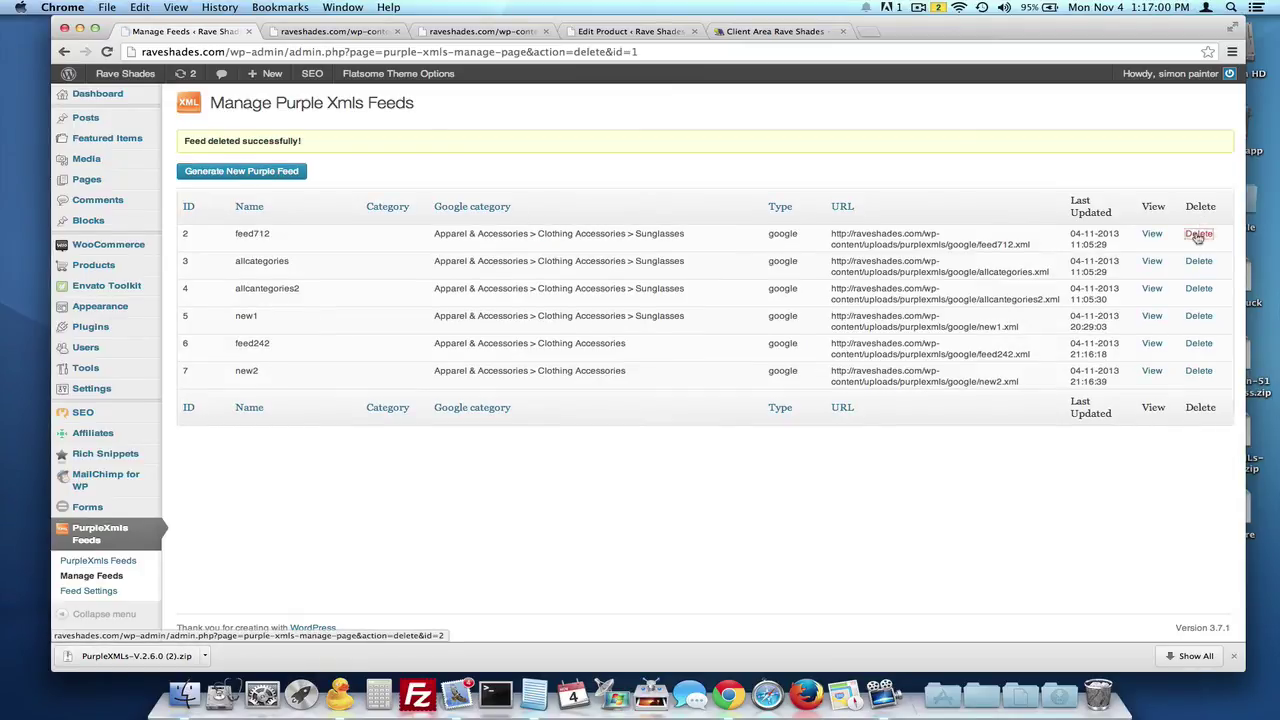
{"action": "left_click", "coordinate": [1199, 234]}
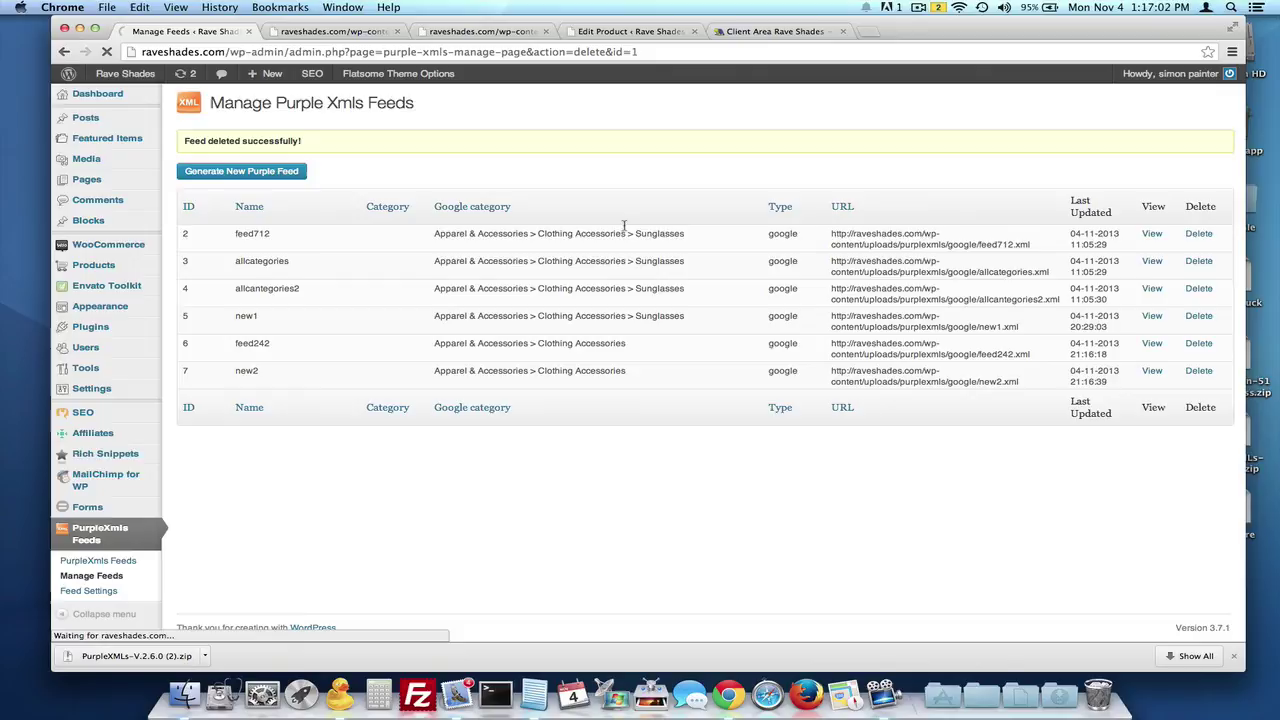
Step: Examine the generated new2.xml feed, checking the file name in its address and the product entries in its content
{"action": "left_click", "coordinate": [356, 36]}
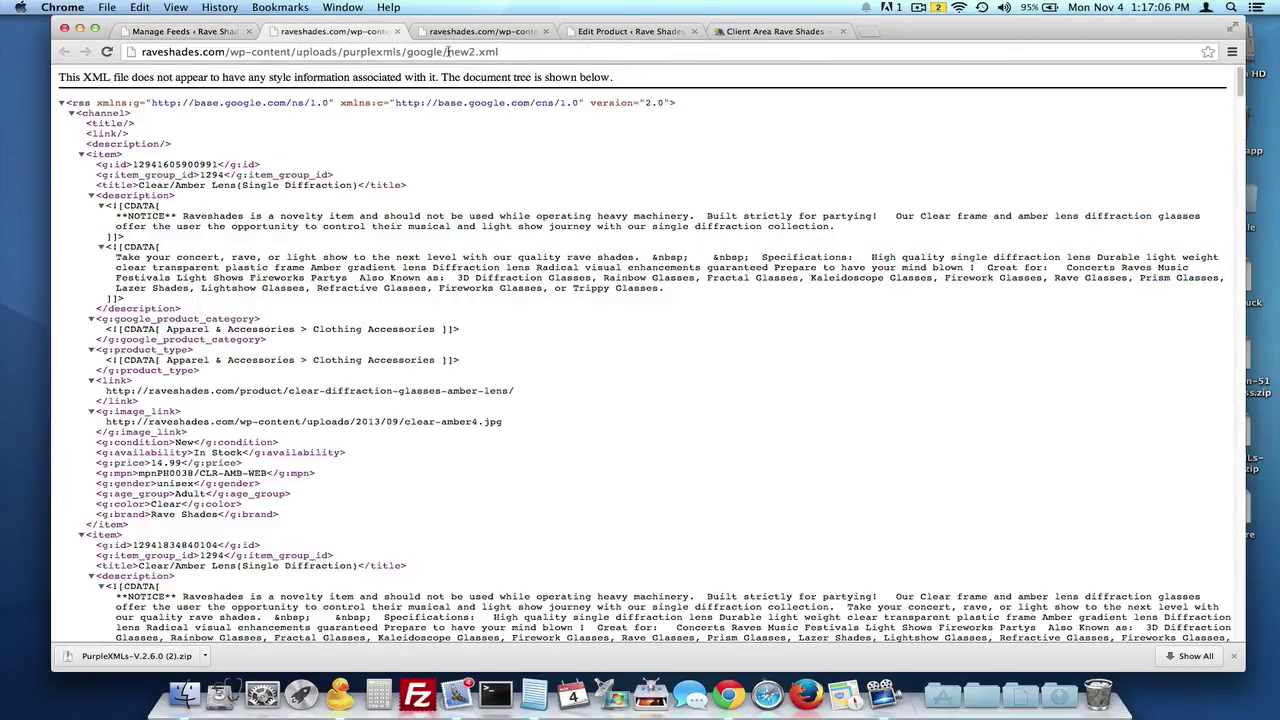
{"action": "left_click", "coordinate": [447, 51]}
{"action": "left_click", "coordinate": [519, 149]}
{"action": "left_click", "coordinate": [447, 51]}
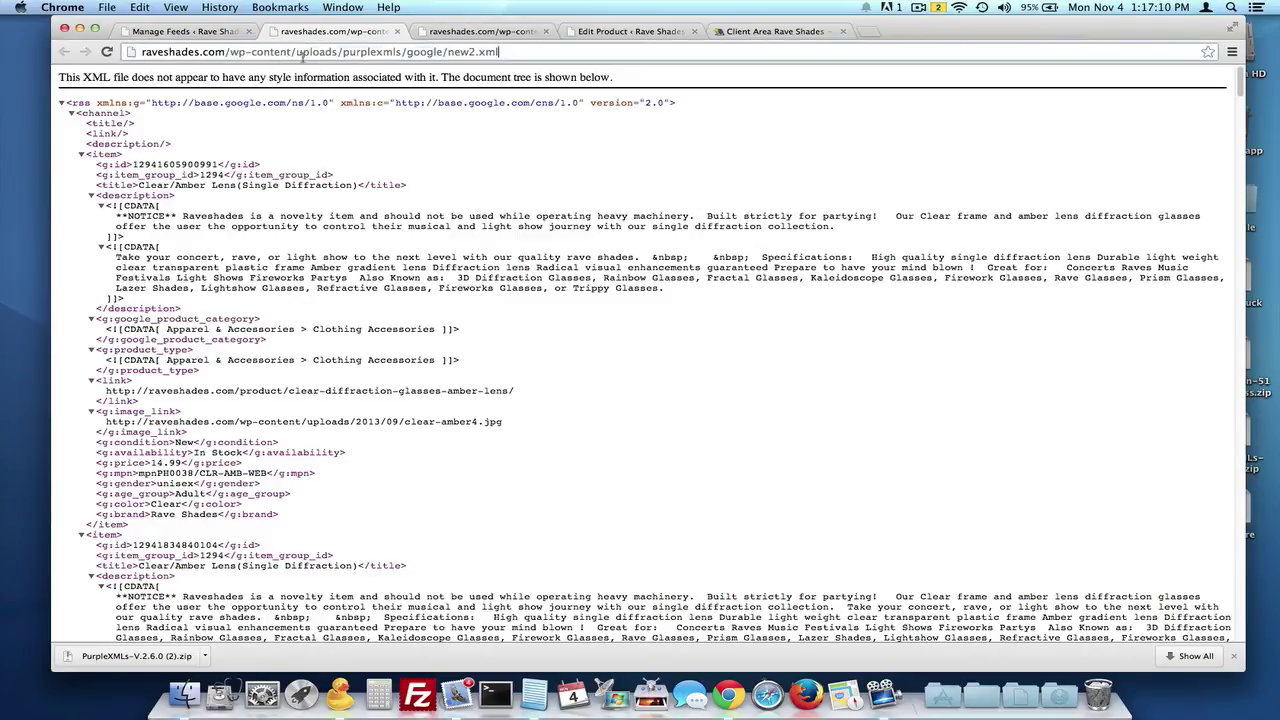
{"action": "triple_click", "coordinate": [452, 52]}
{"action": "double_click", "coordinate": [441, 52]}
{"action": "left_click_drag", "start_coordinate": [497, 51], "coordinate": [437, 51]}
{"action": "left_click", "coordinate": [207, 155]}
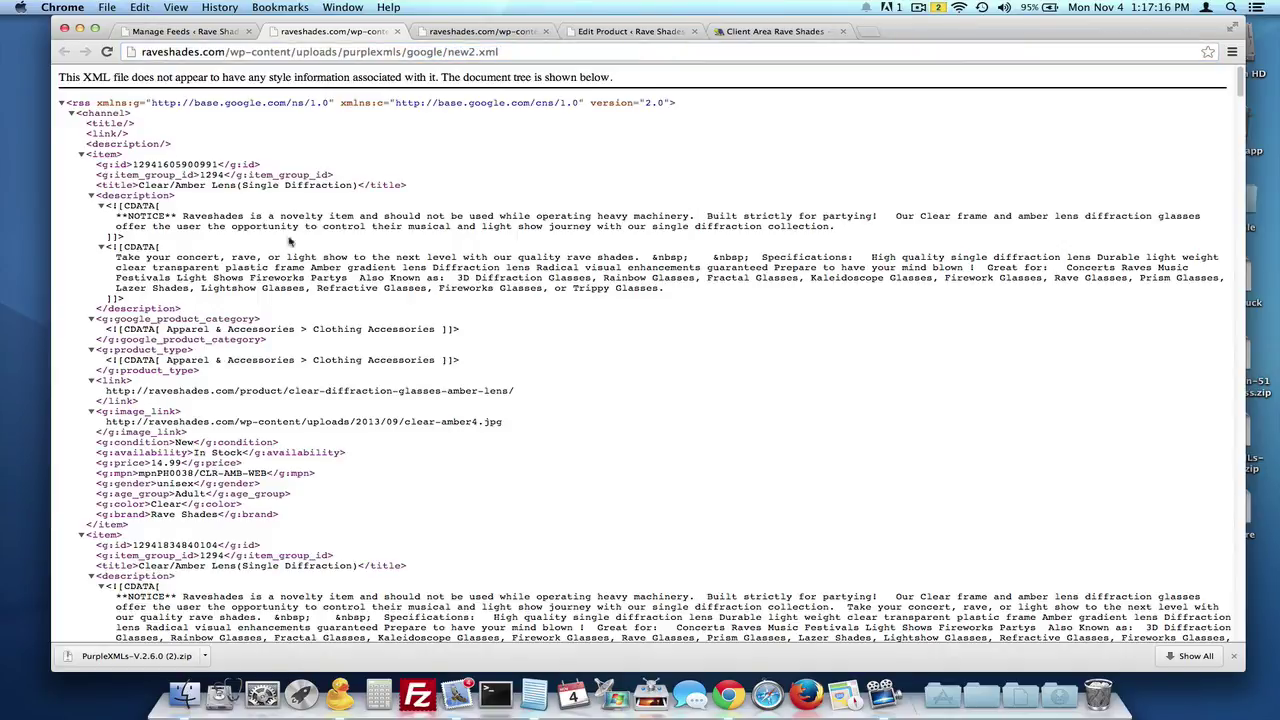
{"action": "scroll", "coordinate": [386, 349], "scroll_direction": "down", "scroll_amount": 5}
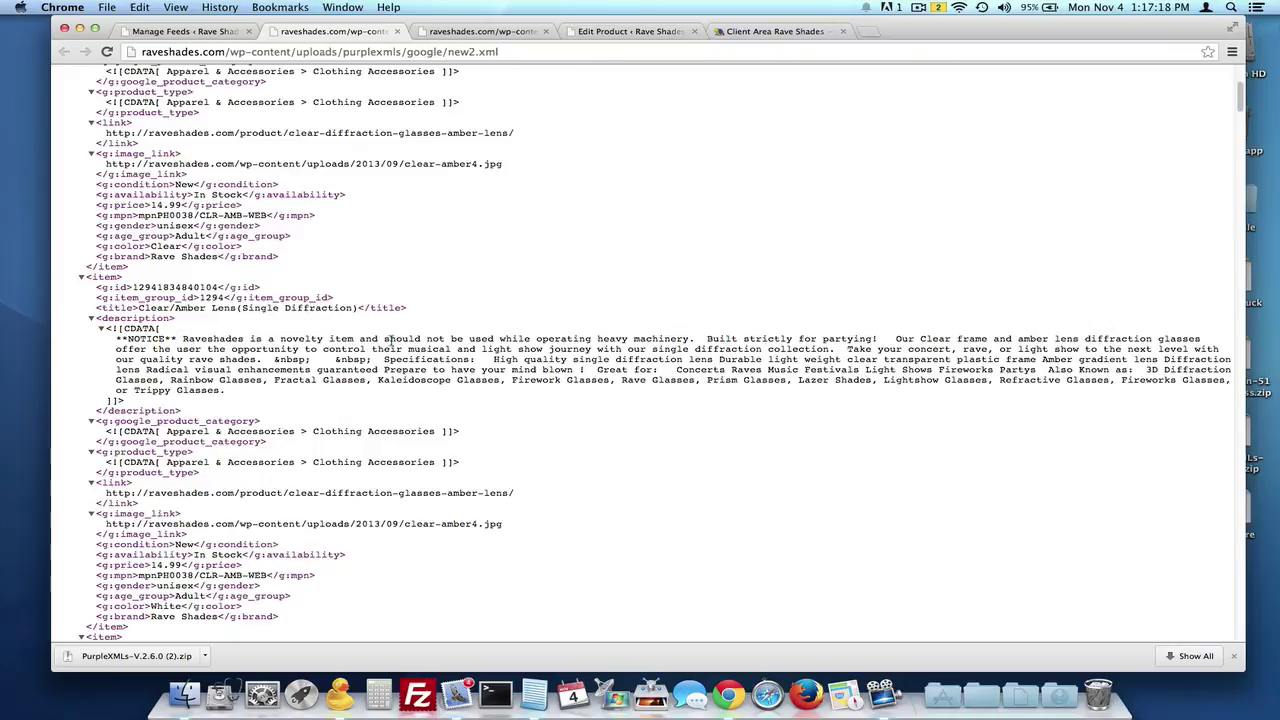
{"action": "scroll", "coordinate": [390, 347], "scroll_direction": "up", "scroll_amount": 5}
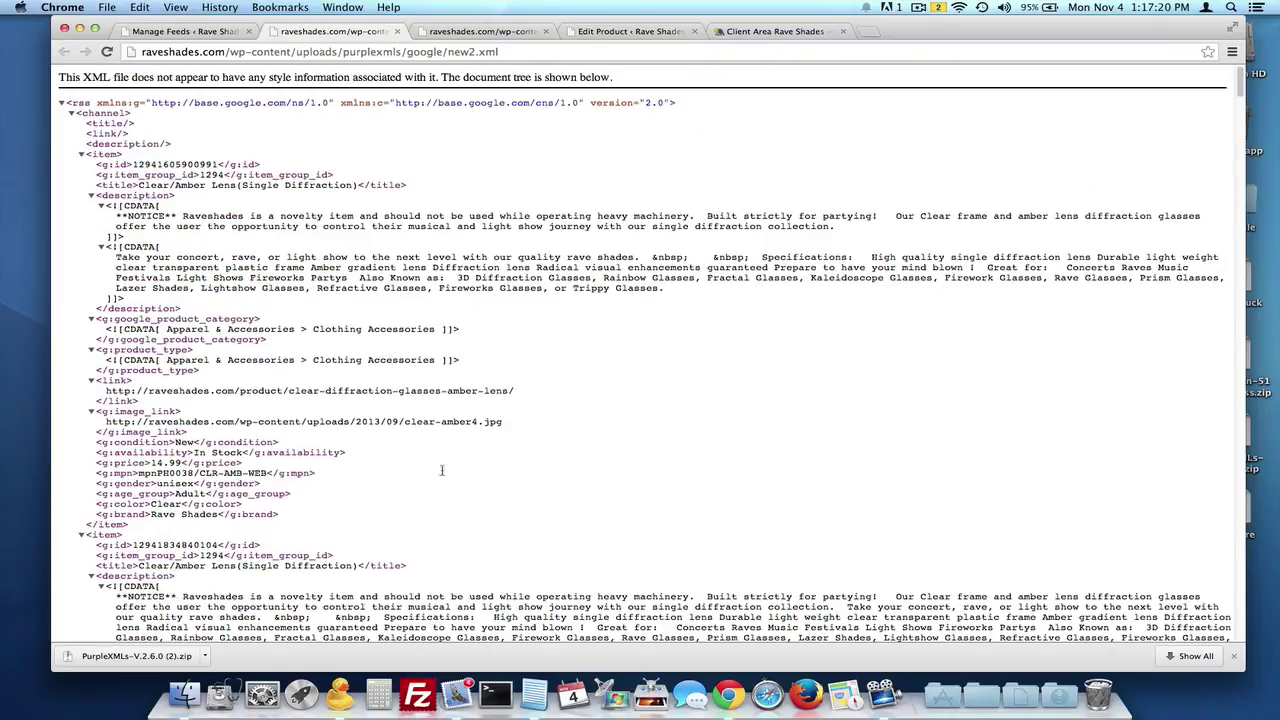
Step: Switch to Notepad, review the plugin feature and upgrade notes, and close the untitled document without saving
{"action": "left_click", "coordinate": [534, 693]}
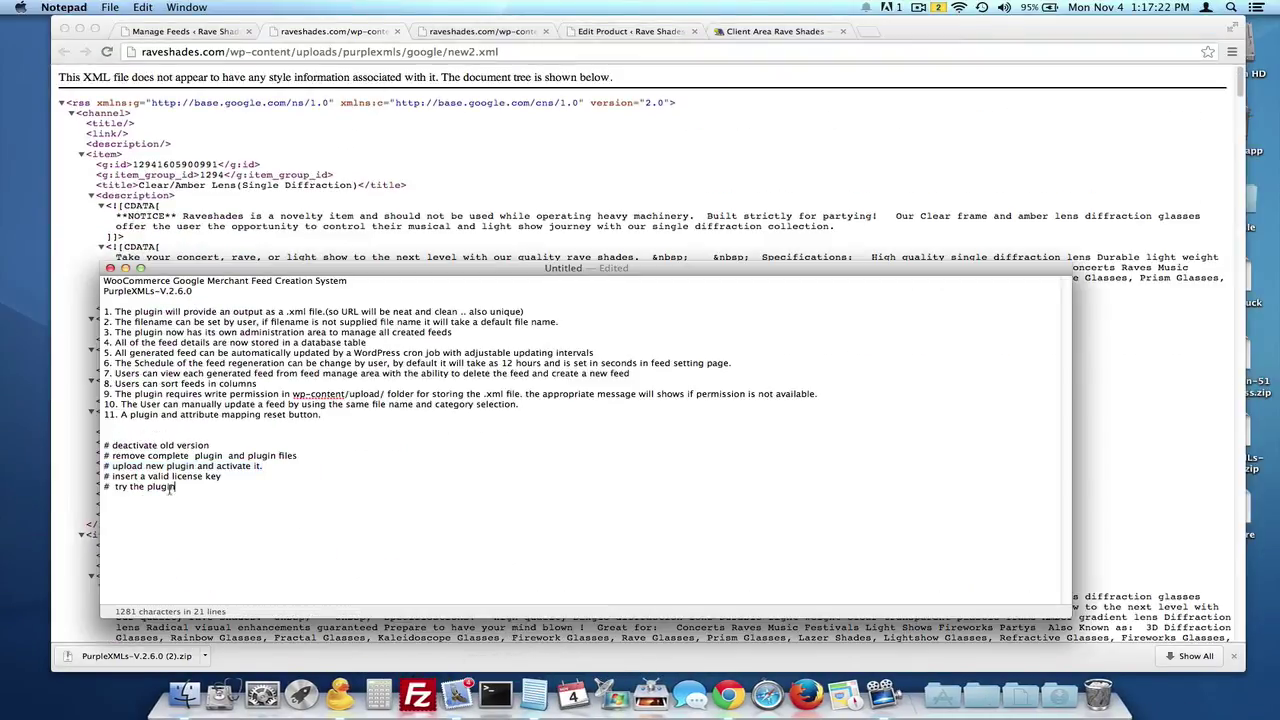
{"action": "left_click_drag", "start_coordinate": [112, 495], "coordinate": [115, 372]}
{"action": "left_click", "coordinate": [196, 404]}
{"action": "key", "text": "super+w"}
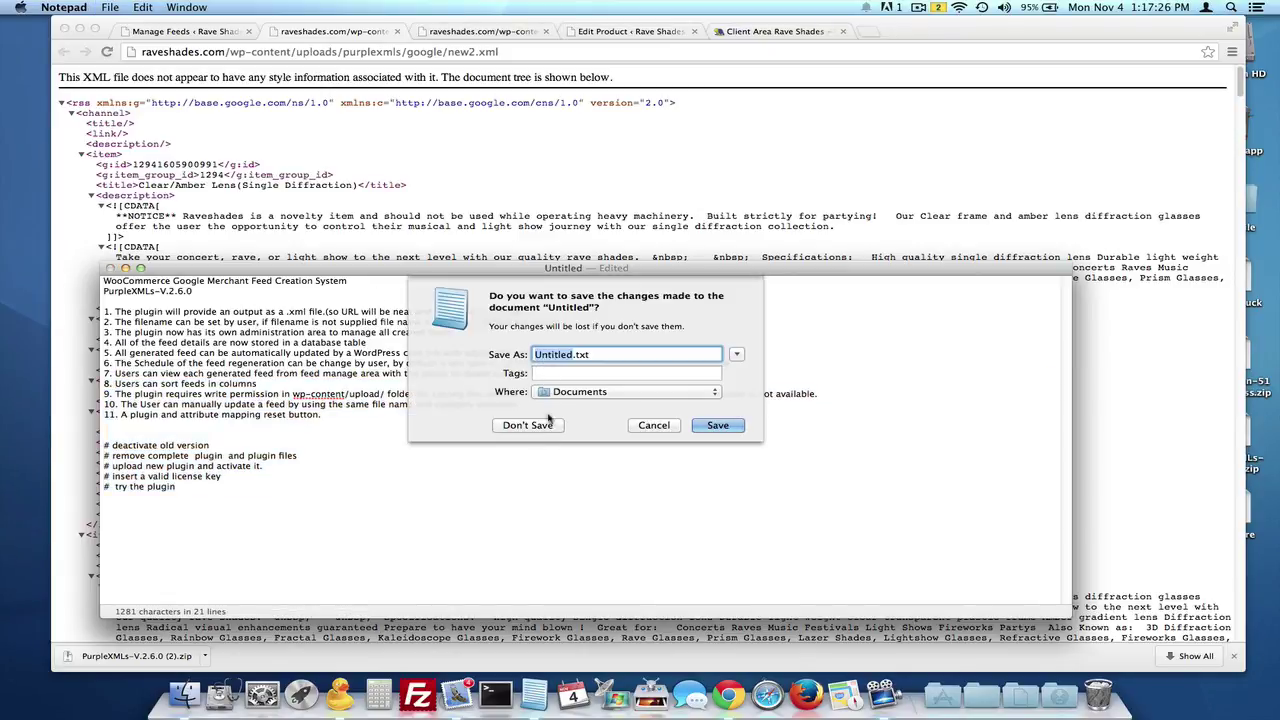
{"action": "left_click", "coordinate": [540, 432]}
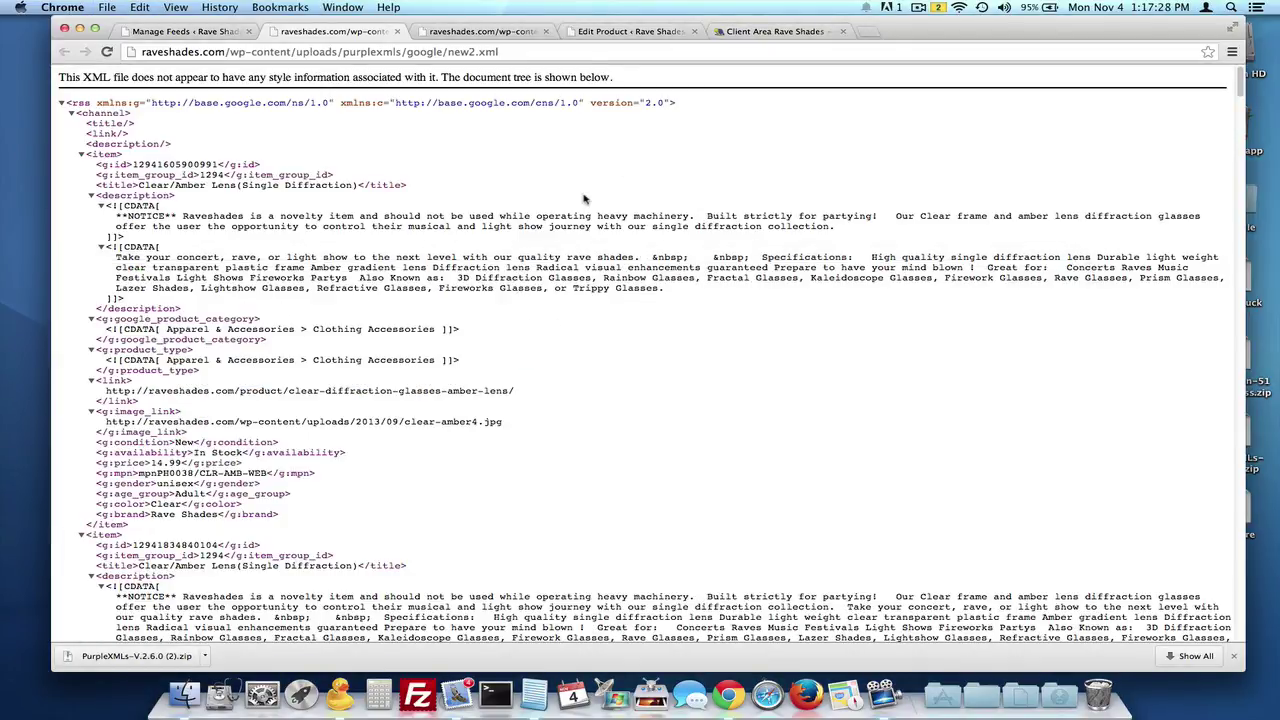
Step: Open the Rave Shades storefront from the feed management page, and go to the home page of the Purple Turtle client area
{"action": "left_click", "coordinate": [228, 31]}
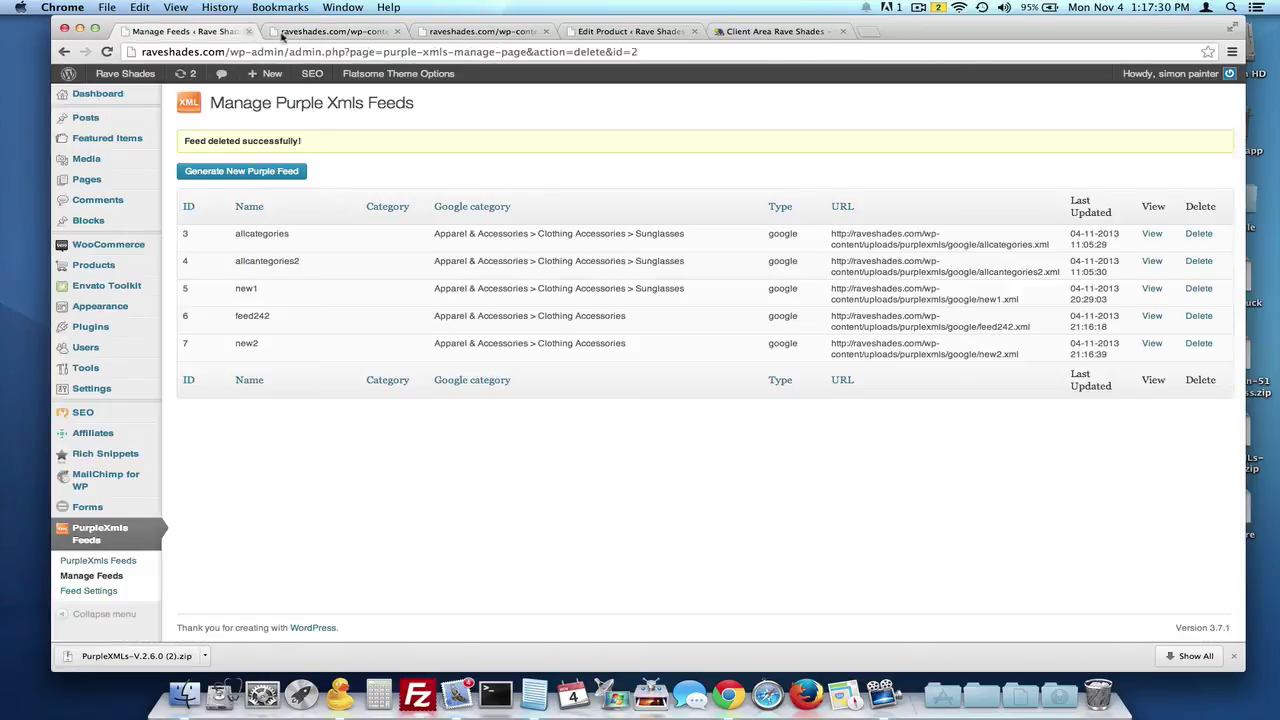
{"action": "left_click", "coordinate": [125, 73]}
{"action": "left_click", "coordinate": [484, 31]}
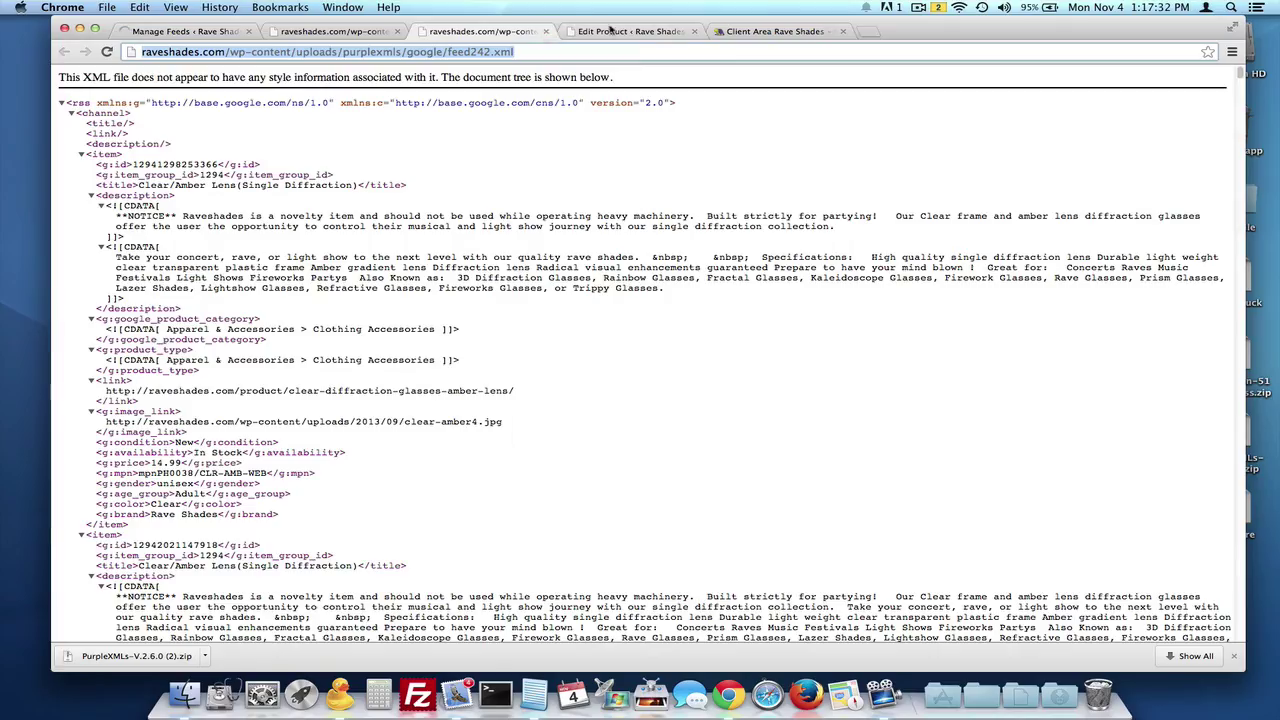
{"action": "key", "text": "ctrl+Tab"}
{"action": "key", "text": "ctrl+Tab"}
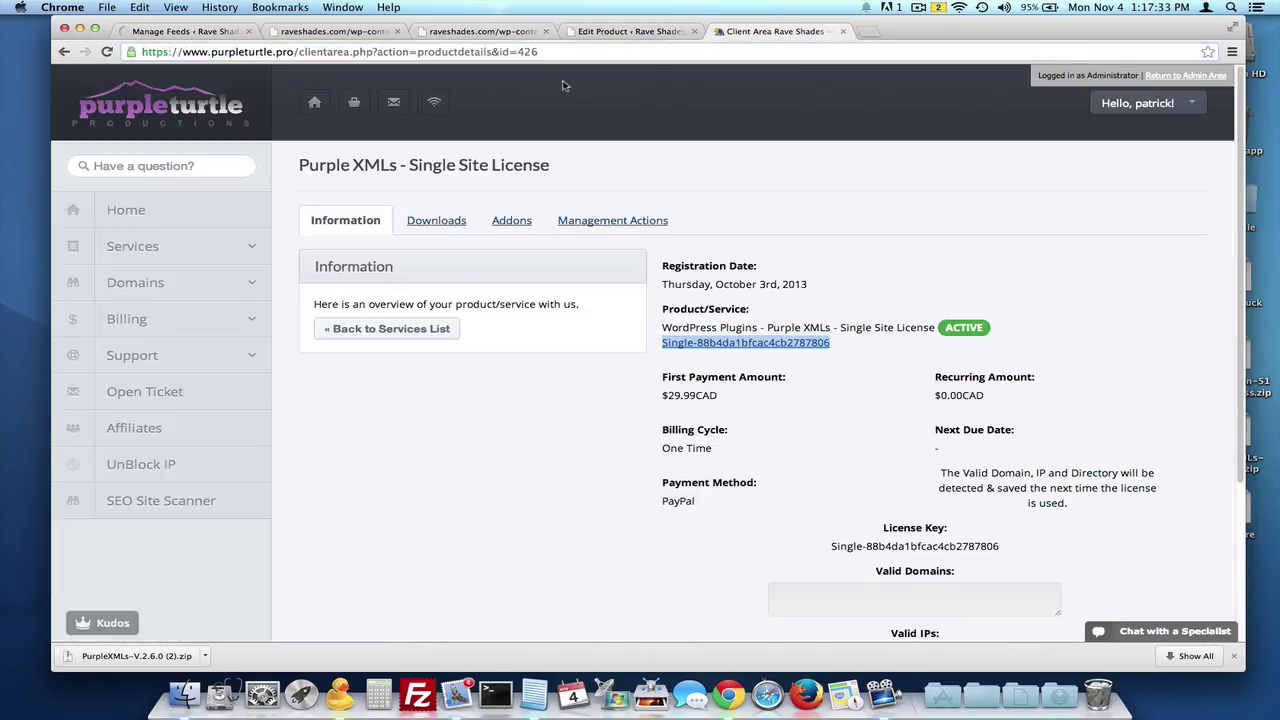
{"action": "left_click", "coordinate": [167, 113]}
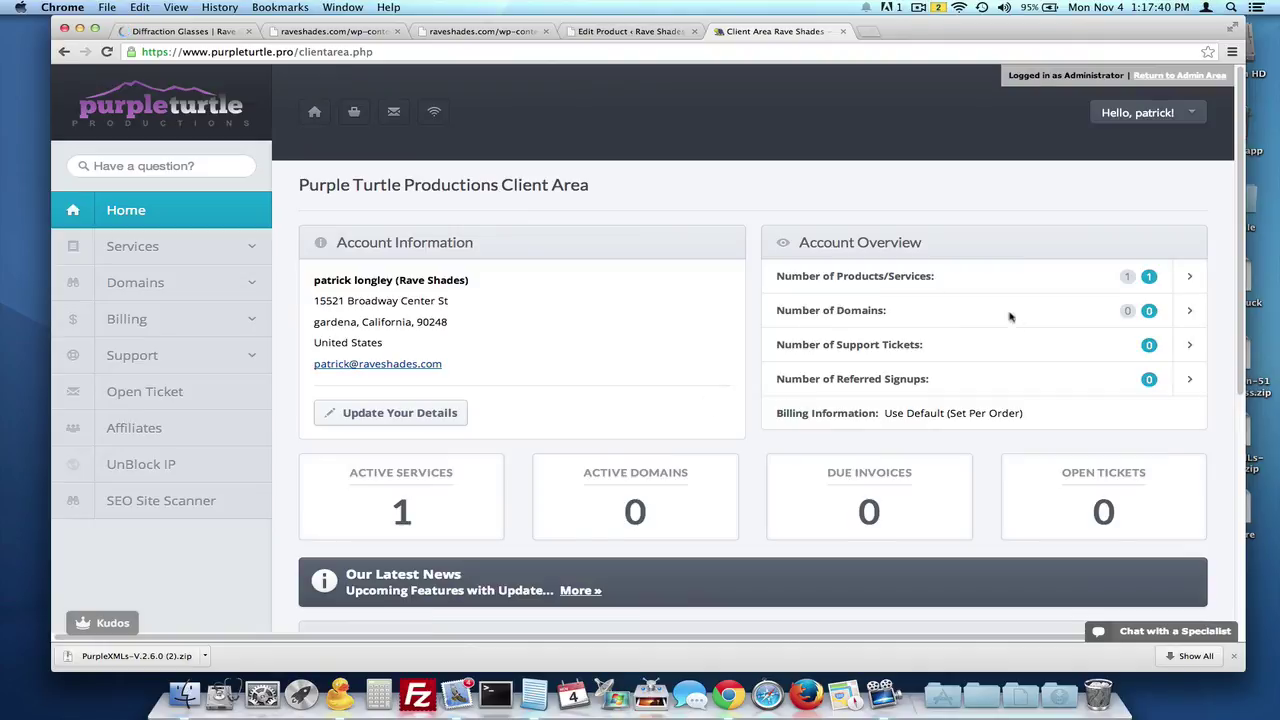
Step: Open a new support ticket form for the General Support department and the live chat with a specialist
{"action": "left_click", "coordinate": [137, 357]}
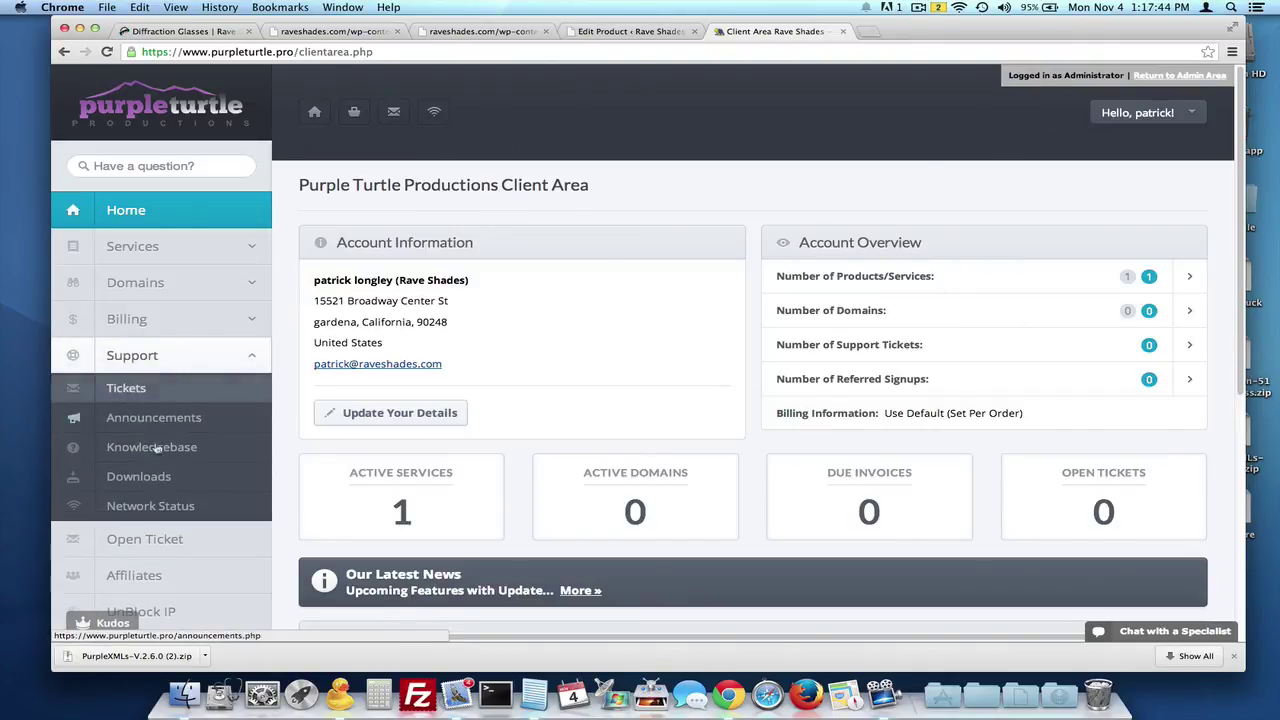
{"action": "left_click", "coordinate": [135, 389]}
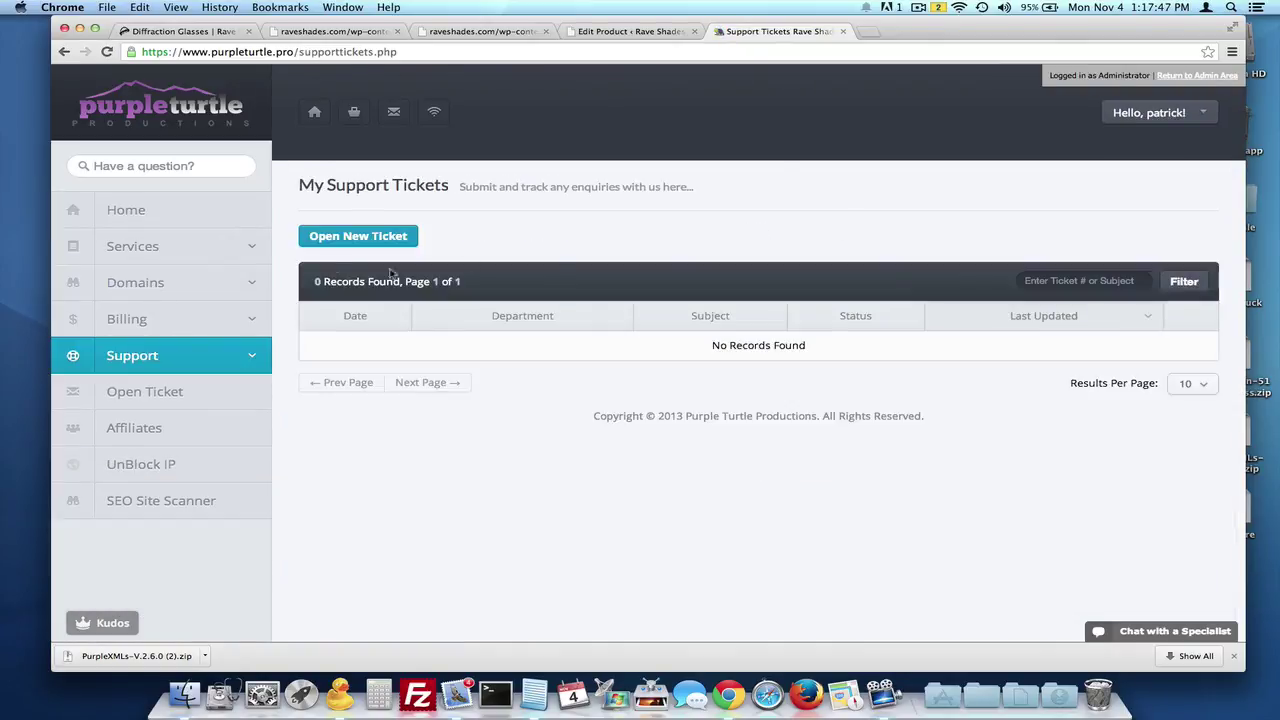
{"action": "left_click", "coordinate": [325, 241]}
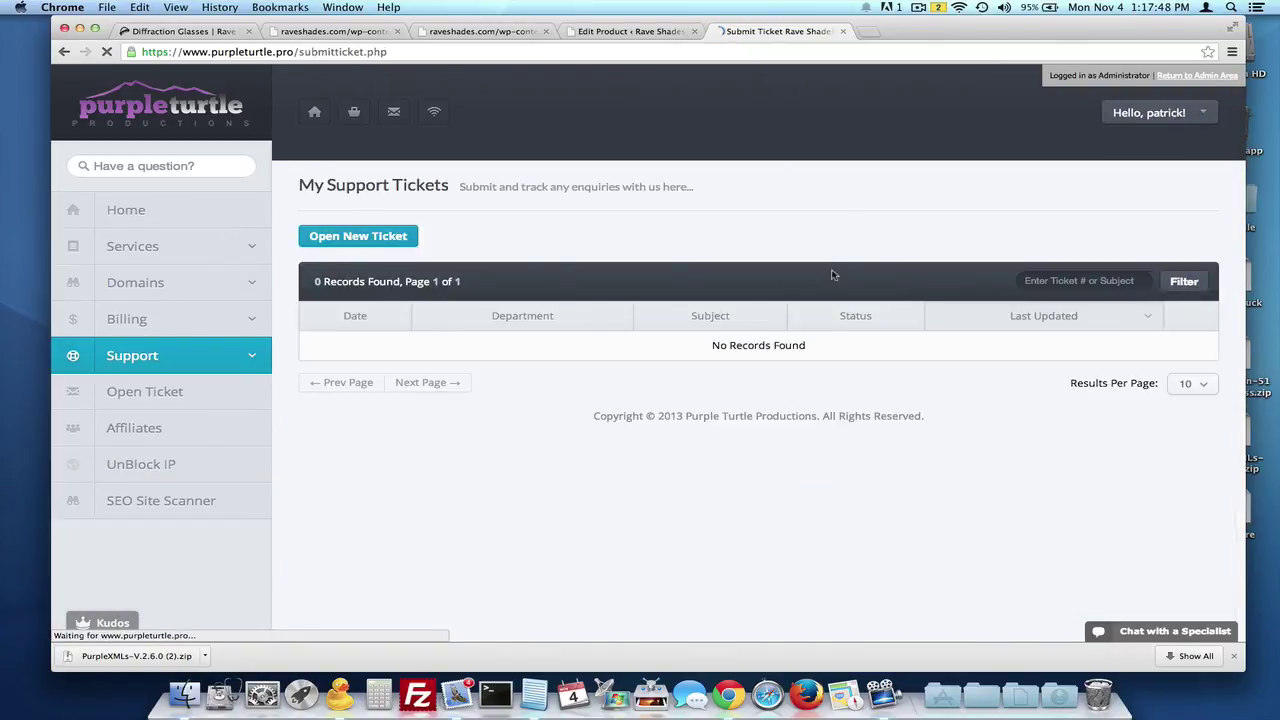
{"action": "scroll", "coordinate": [563, 406], "scroll_direction": "down", "scroll_amount": 3}
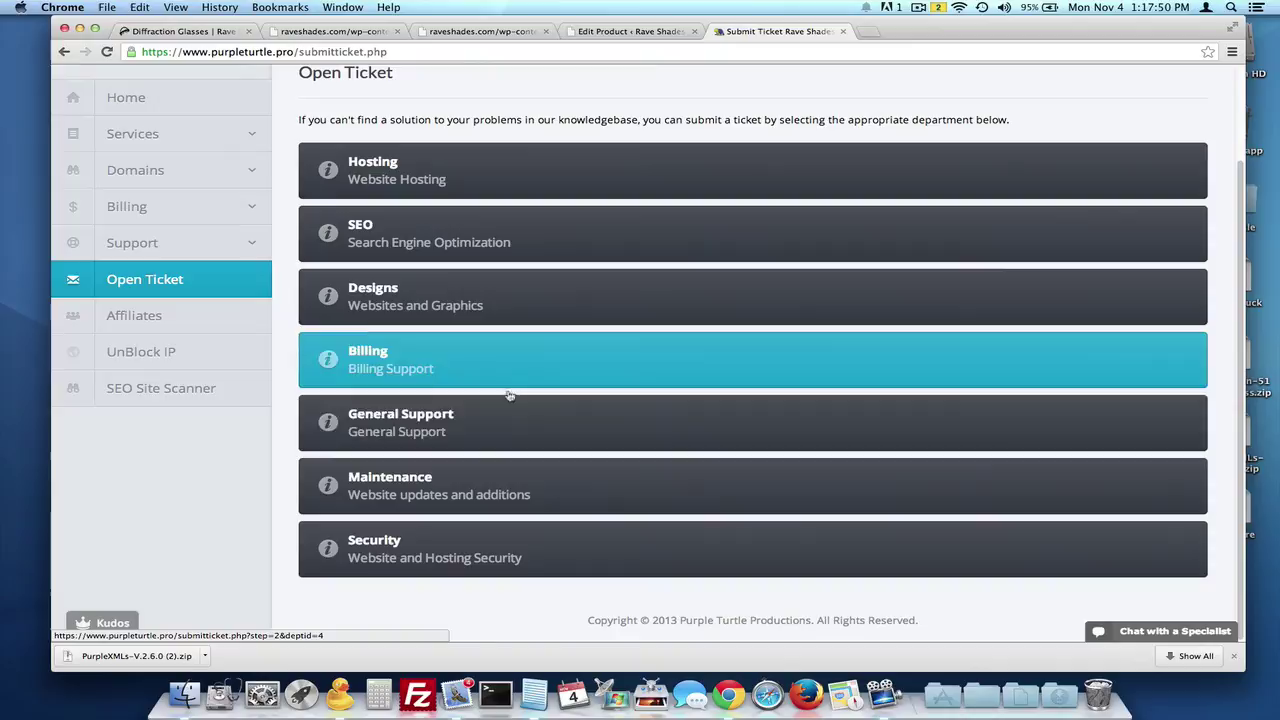
{"action": "left_click", "coordinate": [465, 428]}
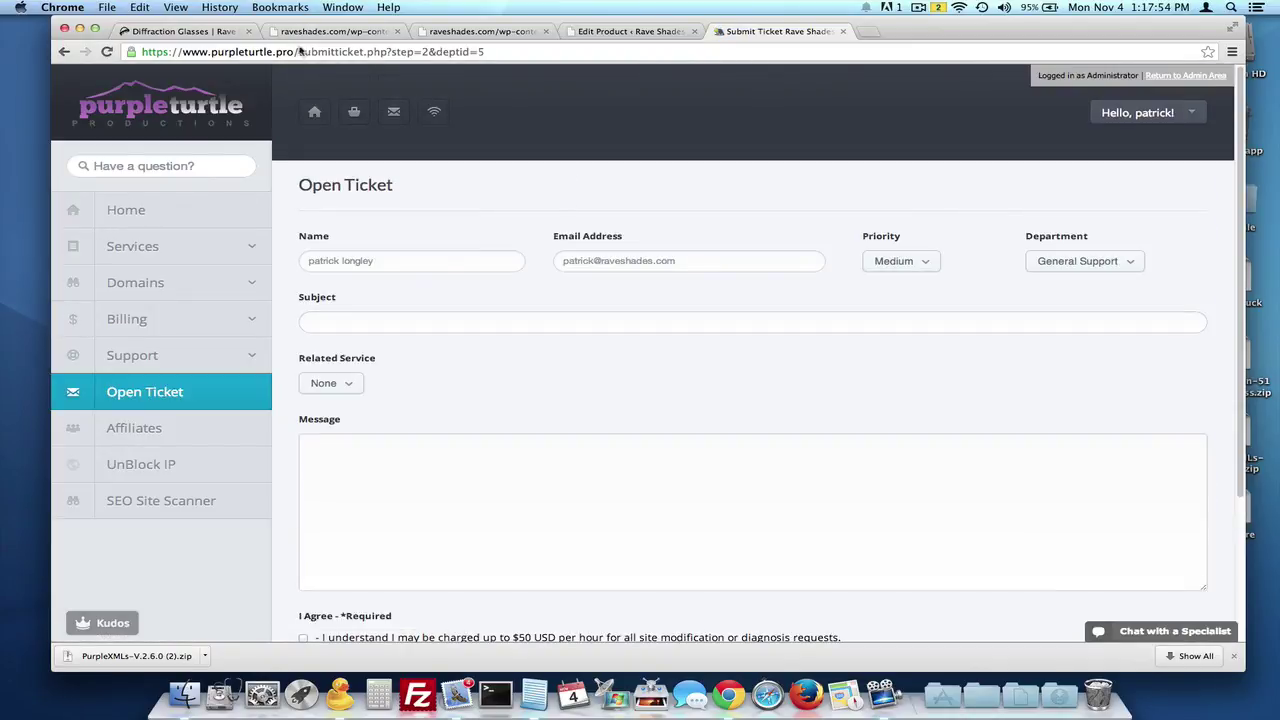
{"action": "left_click", "coordinate": [1138, 634]}
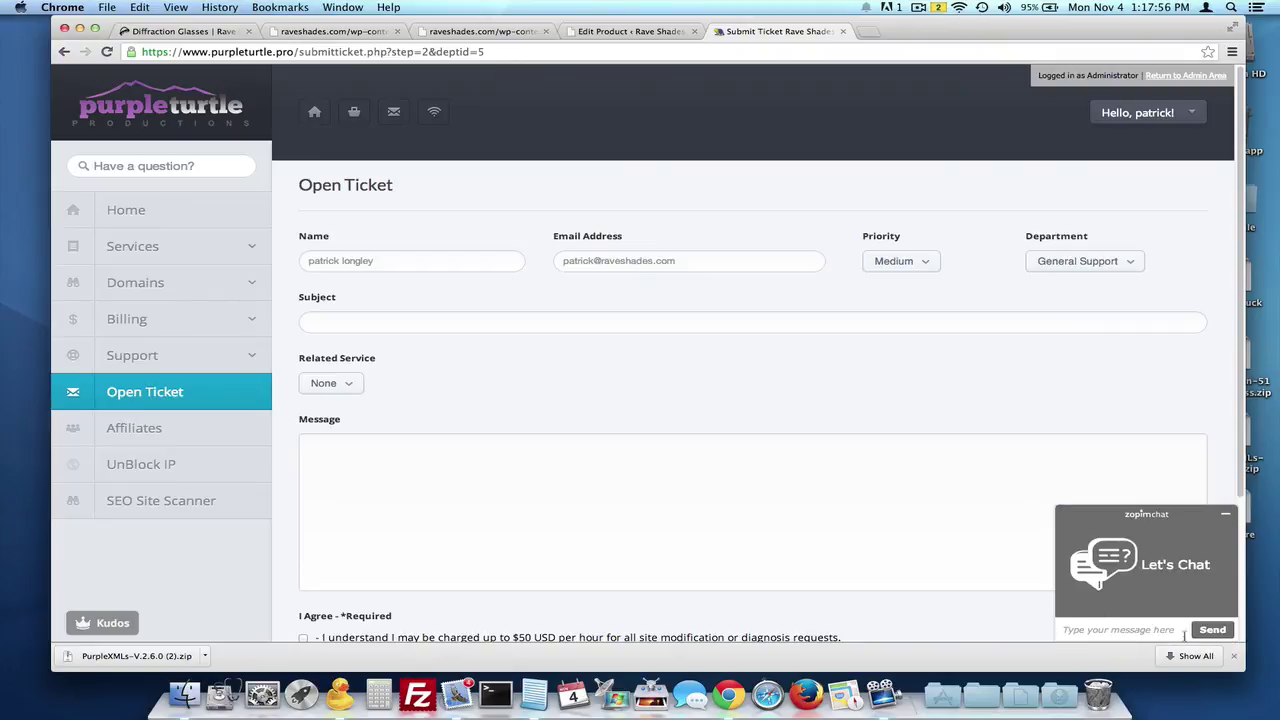
{"action": "left_click", "coordinate": [1230, 655]}
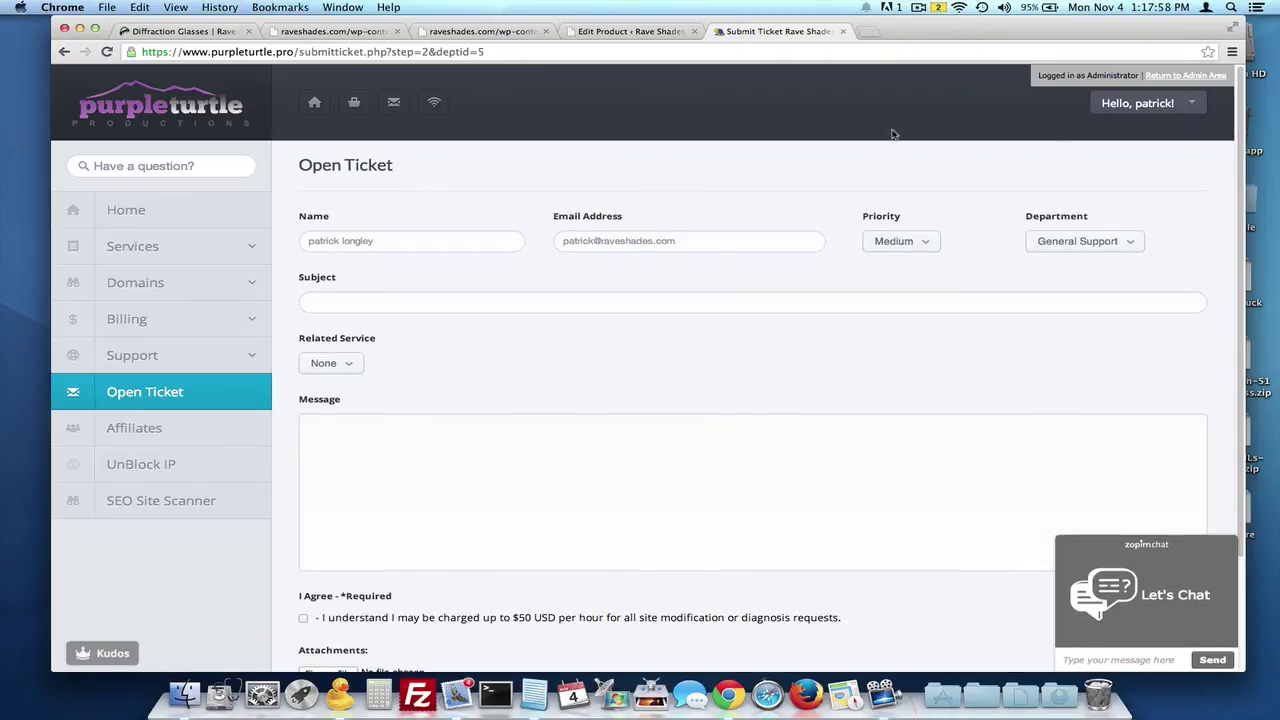